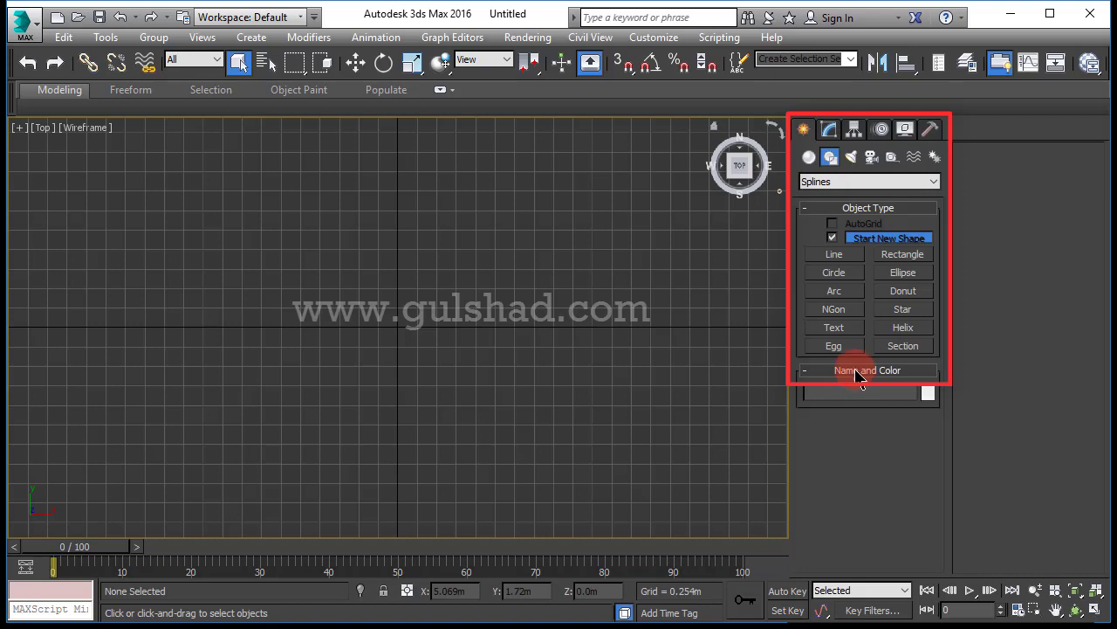
# Draw a smooth three-point line in the Top view that arches over and ends below its starting point
pyautogui.click(834, 254)
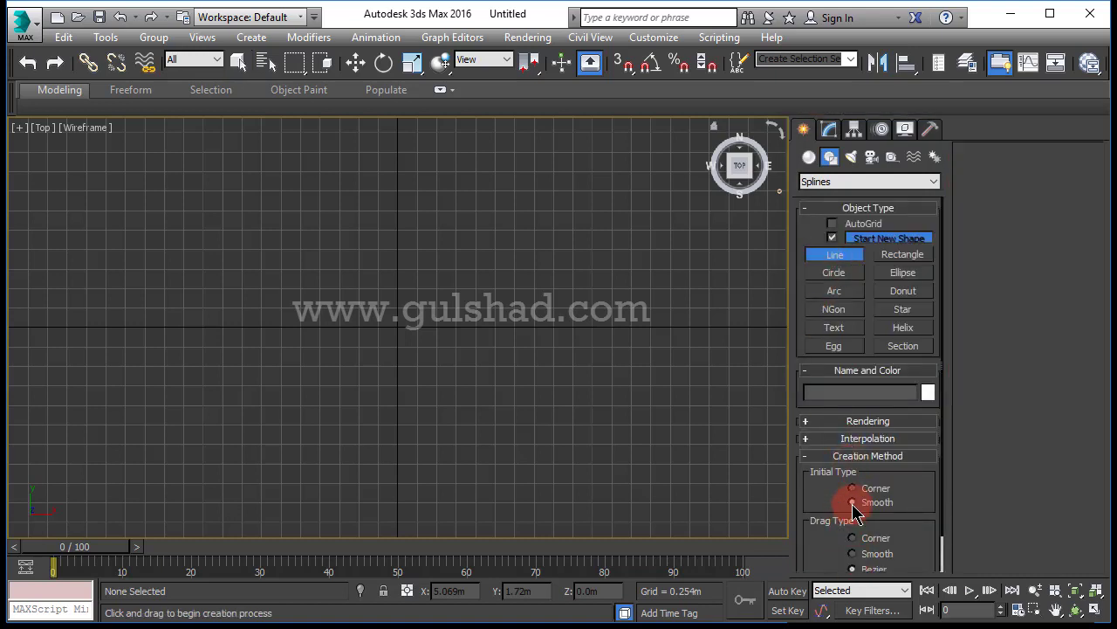
pyautogui.click(298, 312)
pyautogui.click(498, 272)
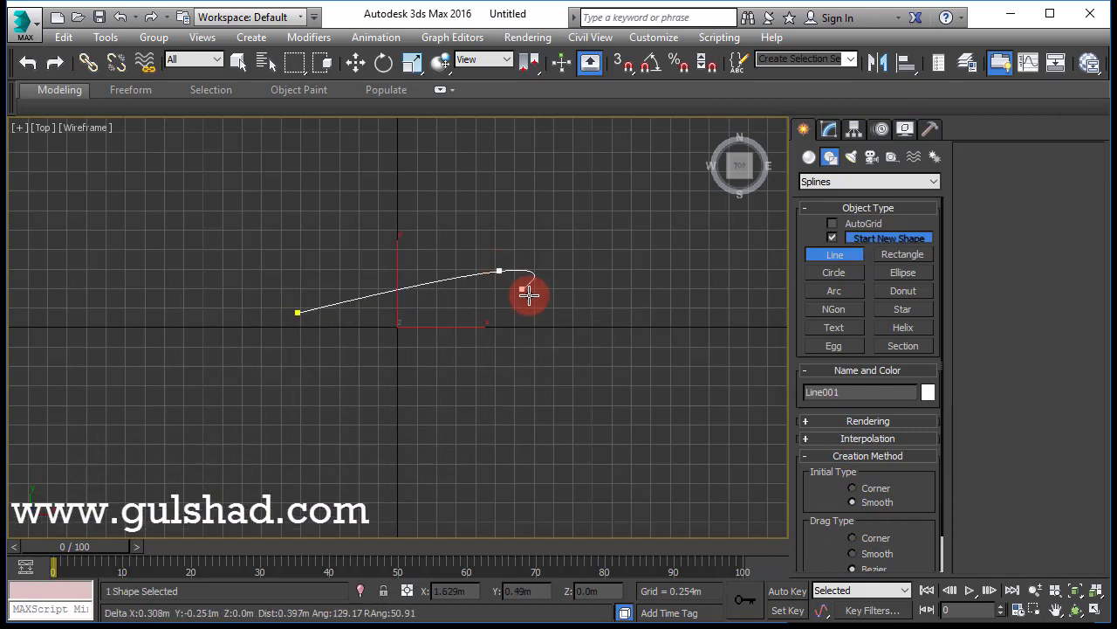
pyautogui.click(583, 420)
pyautogui.rightClick(622, 440)
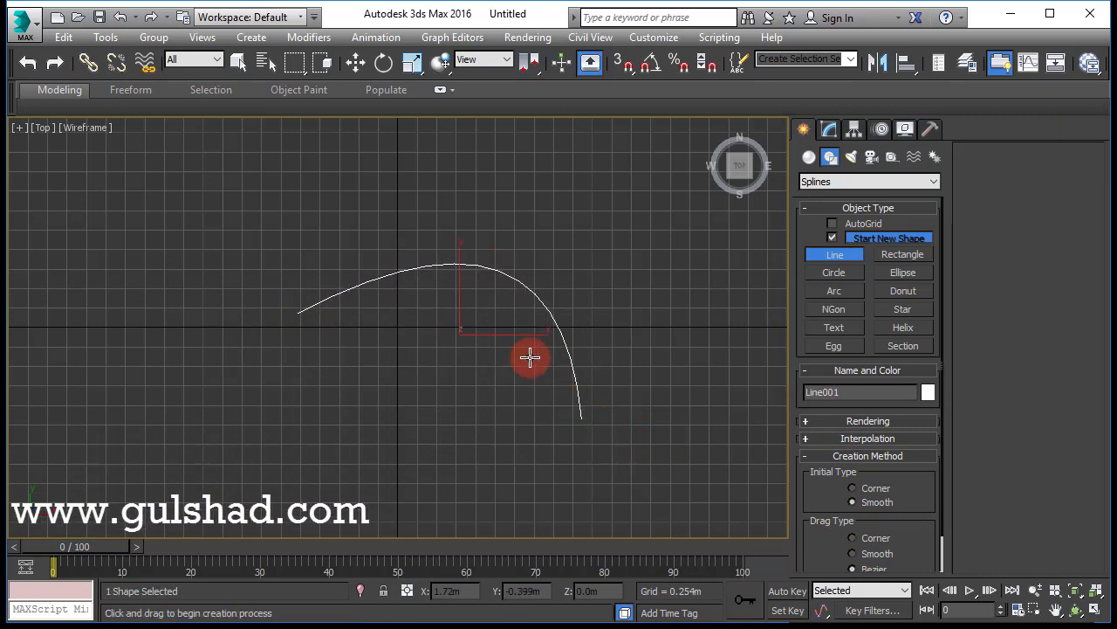
# Set the curve's interpolation steps to 5 and back to 6
pyautogui.scroll(3, 530, 357)
pyautogui.moveTo(504, 329); pyautogui.dragTo(532, 319, button='middle')
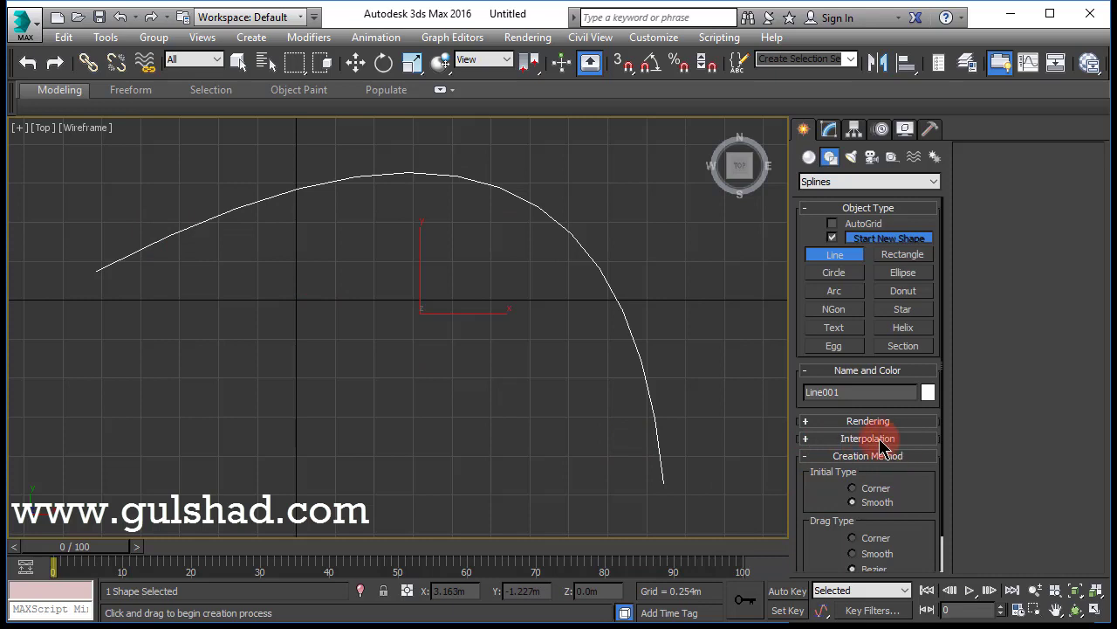
pyautogui.click(809, 440)
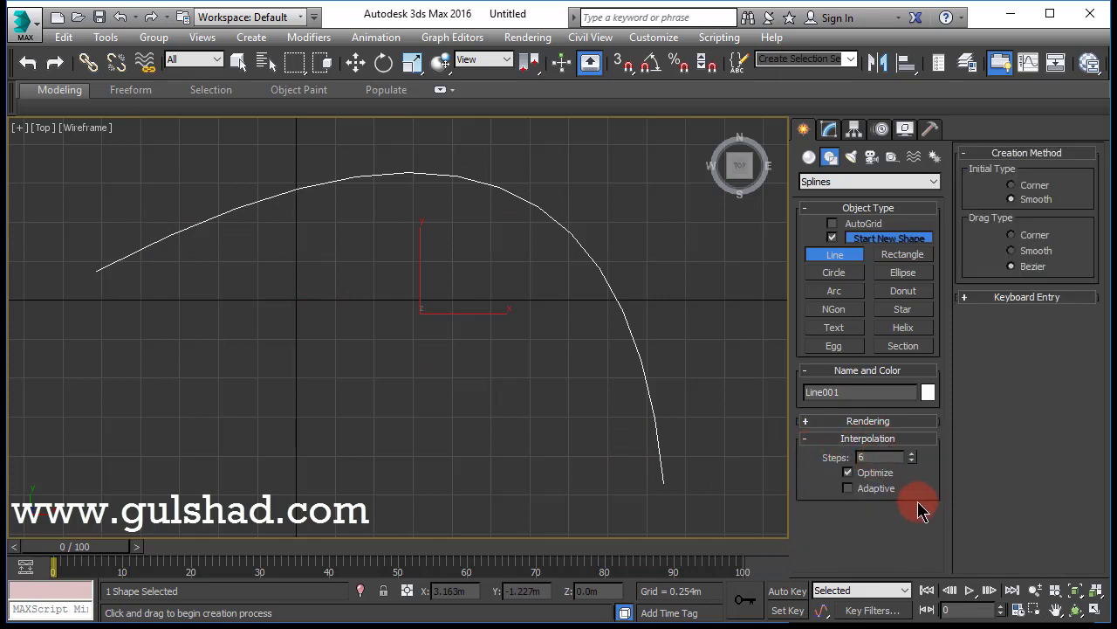
pyautogui.doubleClick(860, 456)
pyautogui.write('5')
pyautogui.press('Return')
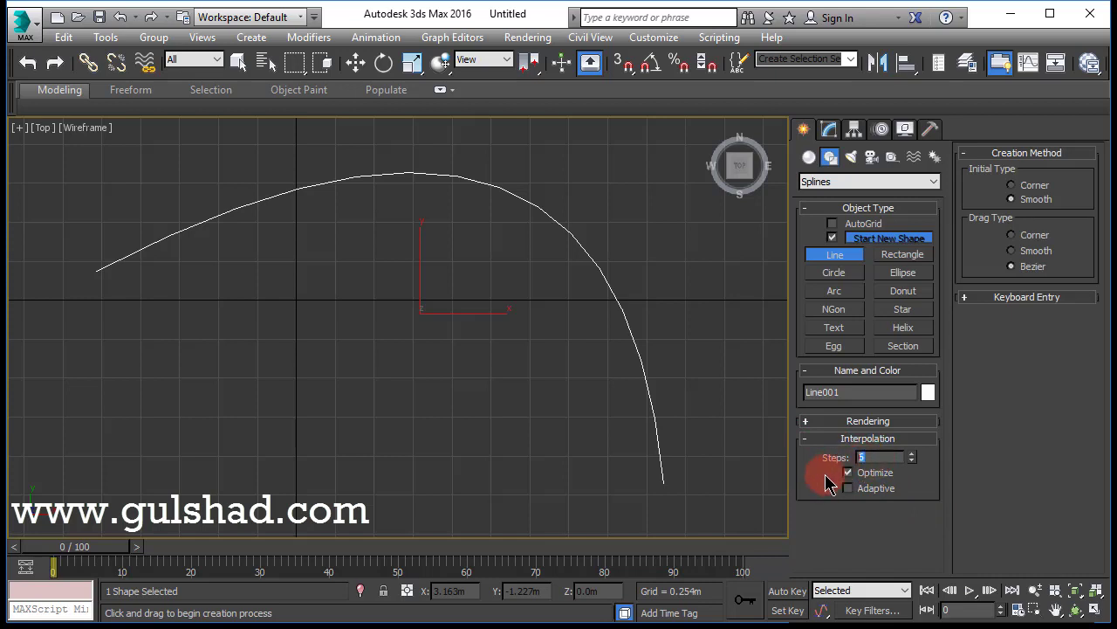
pyautogui.write('6')
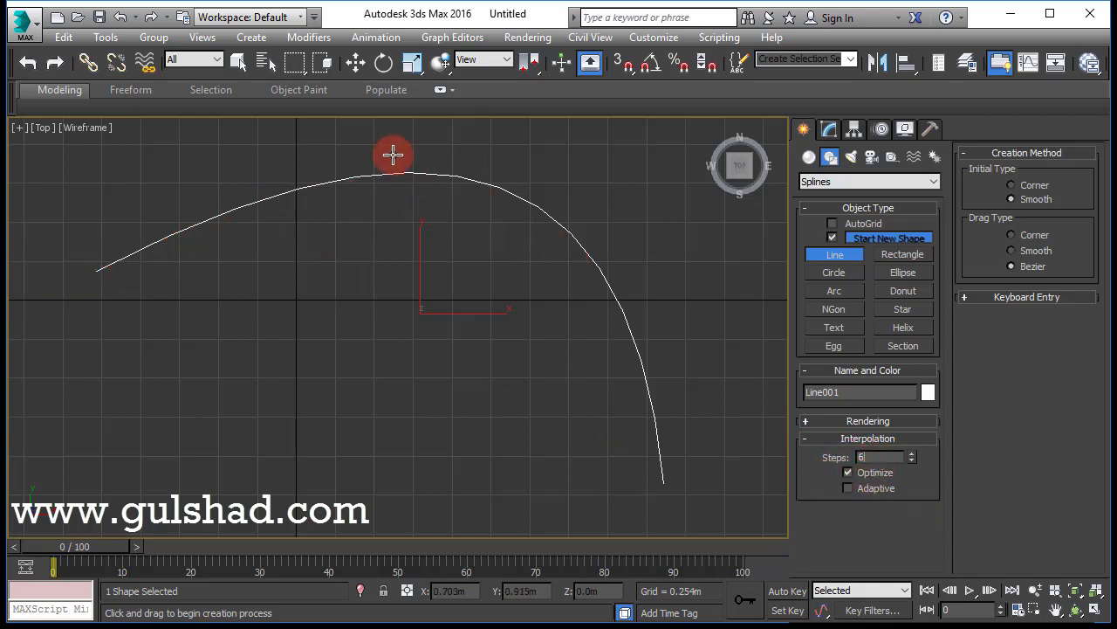
# Examine up close the straight segments that make up the curve
pyautogui.scroll(2, 541, 183)
pyautogui.scroll(1, 546, 244)
pyautogui.scroll(1, 626, 289)
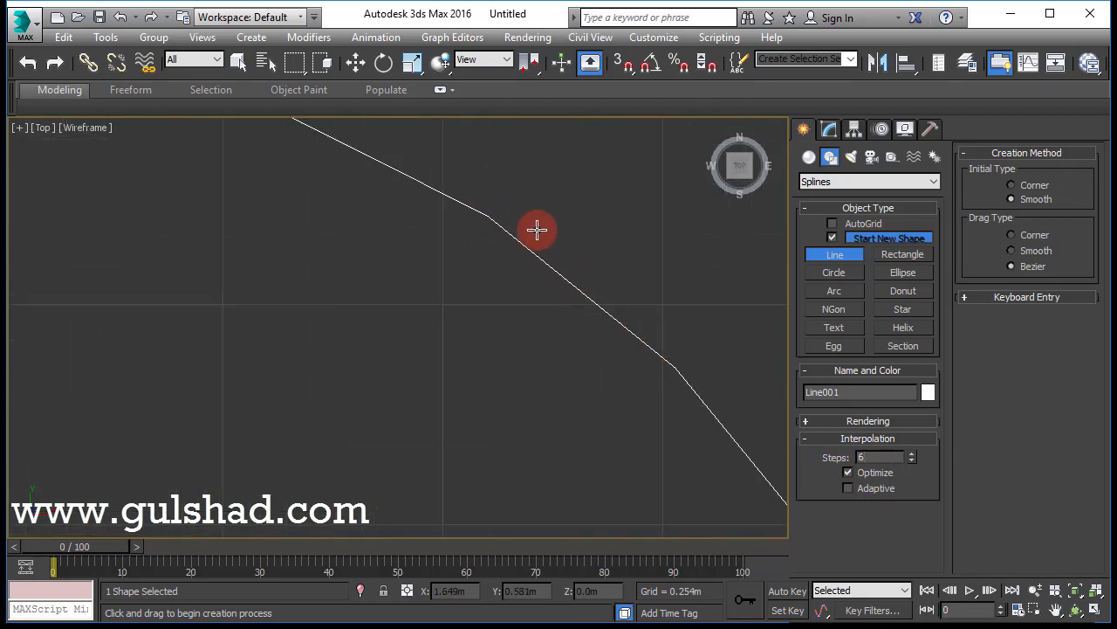
pyautogui.moveTo(675, 369); pyautogui.dragTo(481, 257, button='middle')
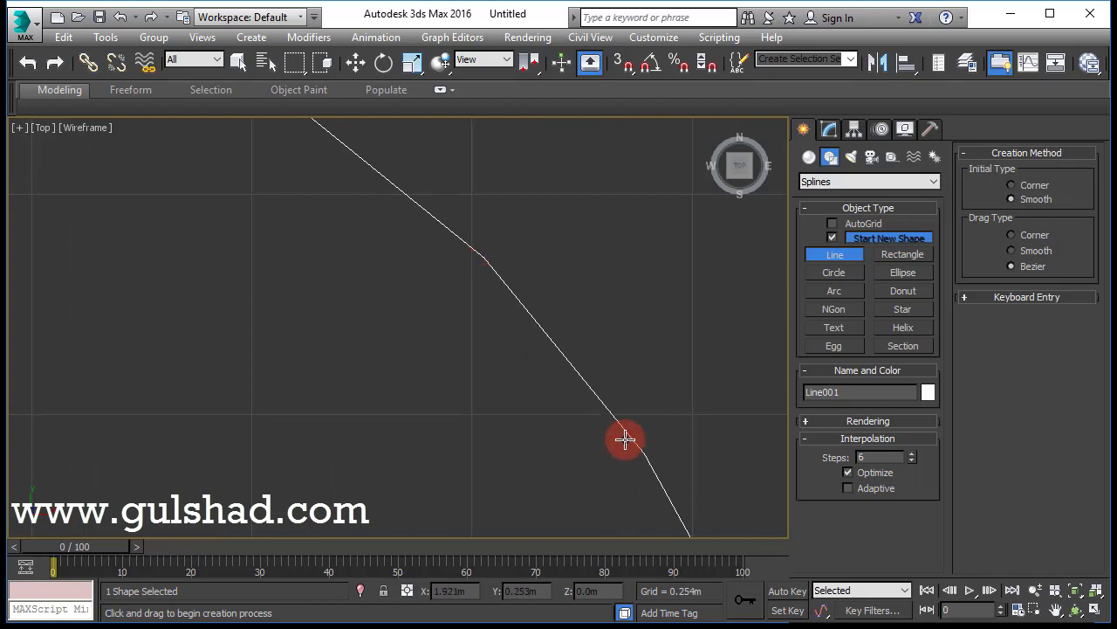
pyautogui.scroll(-3, 625, 439)
pyautogui.scroll(-1, 581, 367)
pyautogui.moveTo(581, 366); pyautogui.dragTo(588, 274, button='middle')
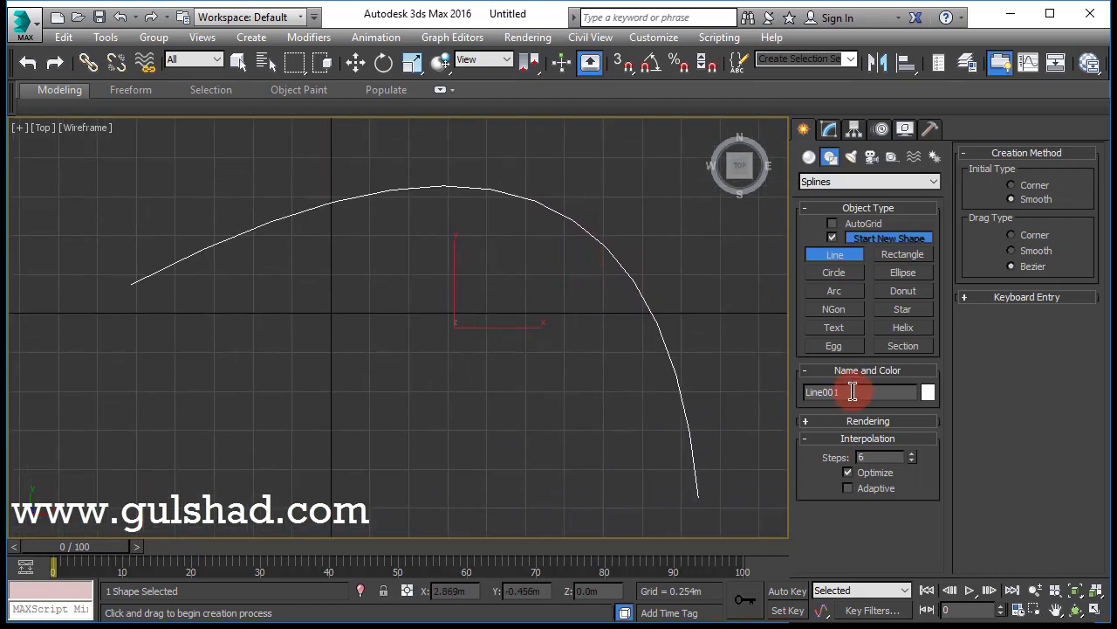
# Lower the curve's interpolation steps to 0, raise them to 4 and reduce them to 3
pyautogui.click(912, 460)
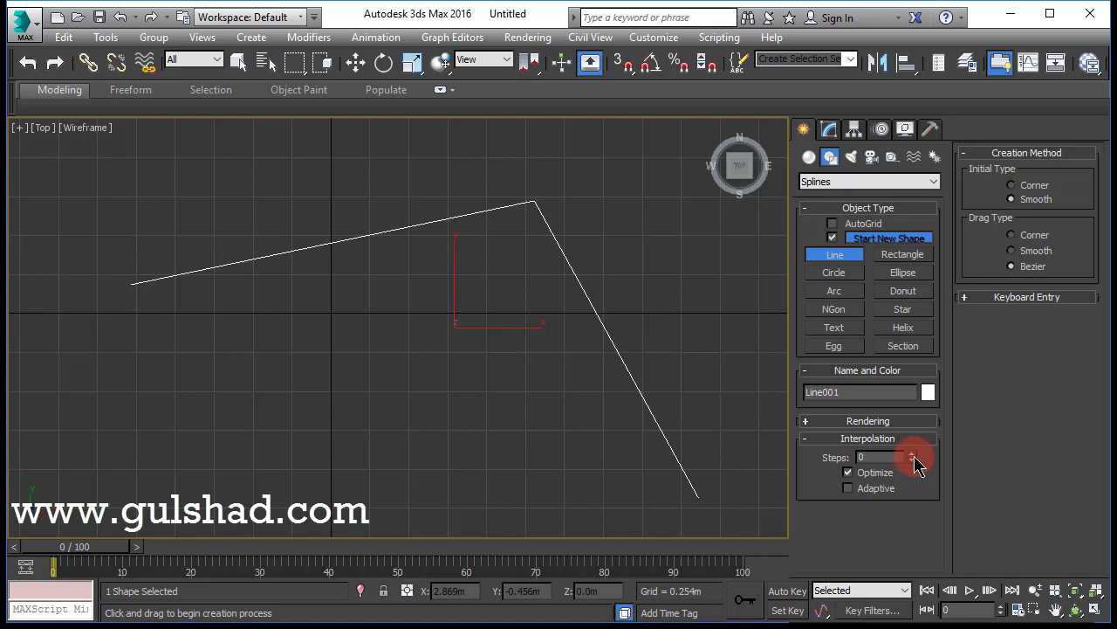
pyautogui.click(912, 455)
pyautogui.click(913, 455)
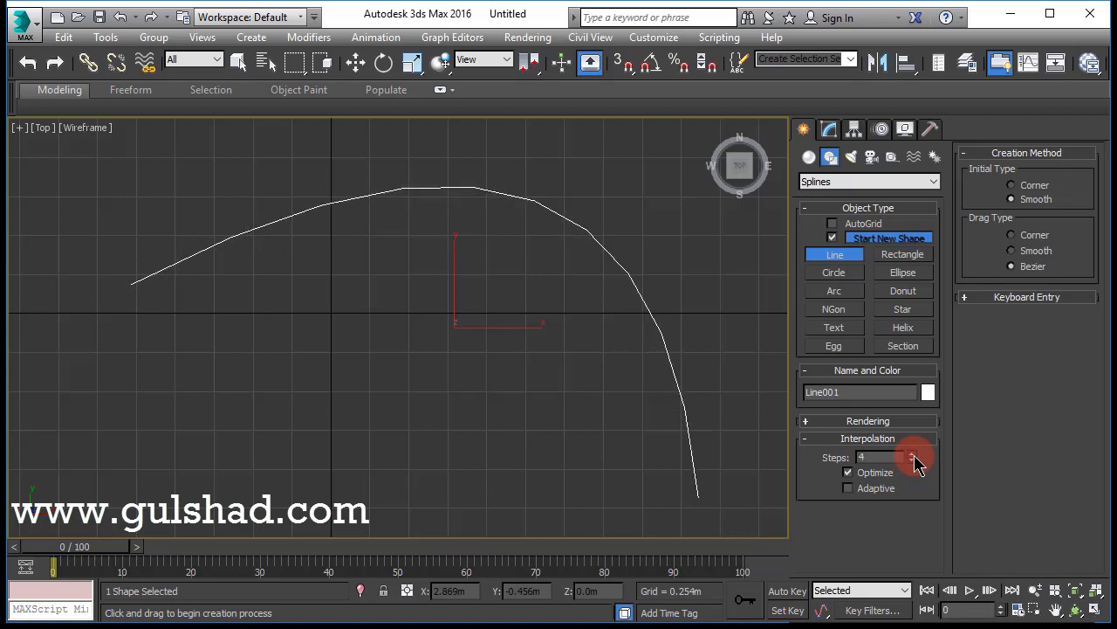
pyautogui.click(912, 462)
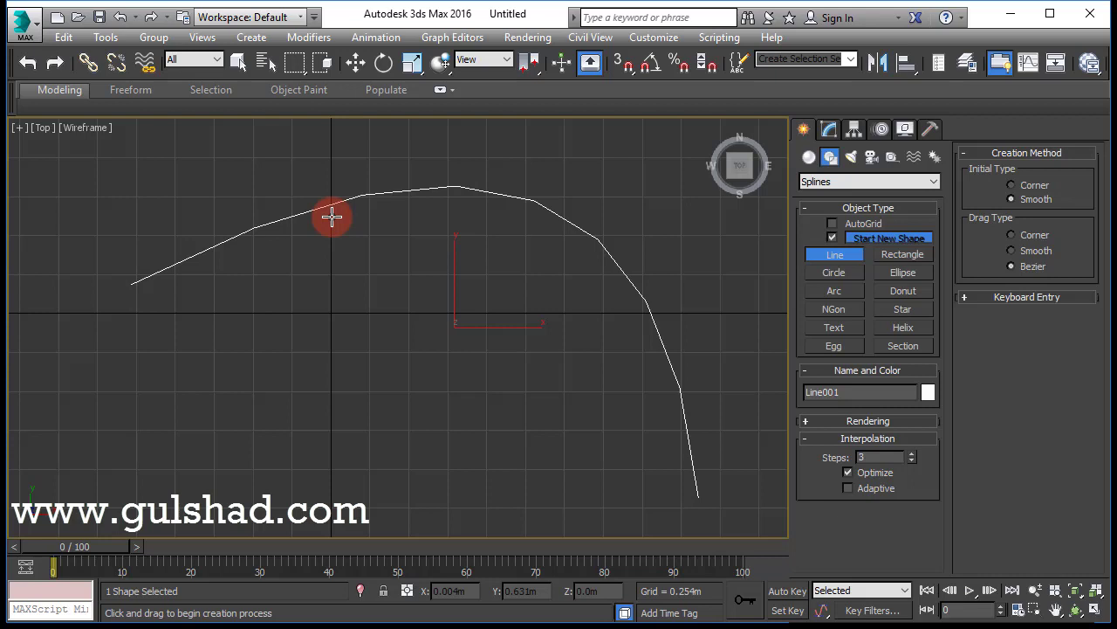
# Reduce the curve's interpolation steps to 1 and on to 0
pyautogui.click(911, 461)
pyautogui.click(911, 460)
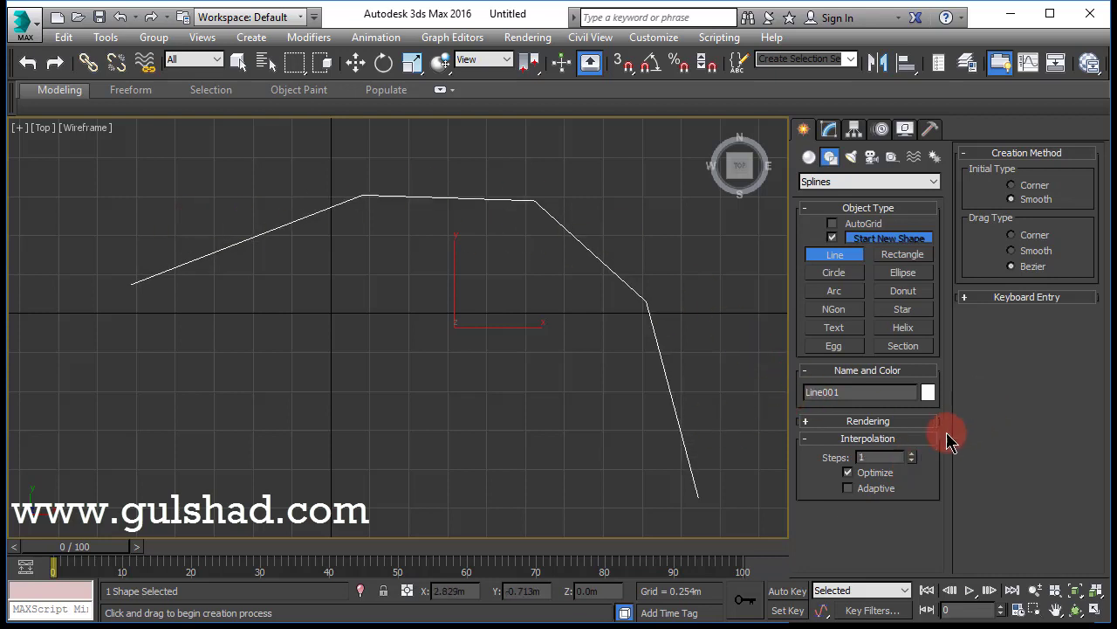
pyautogui.click(911, 461)
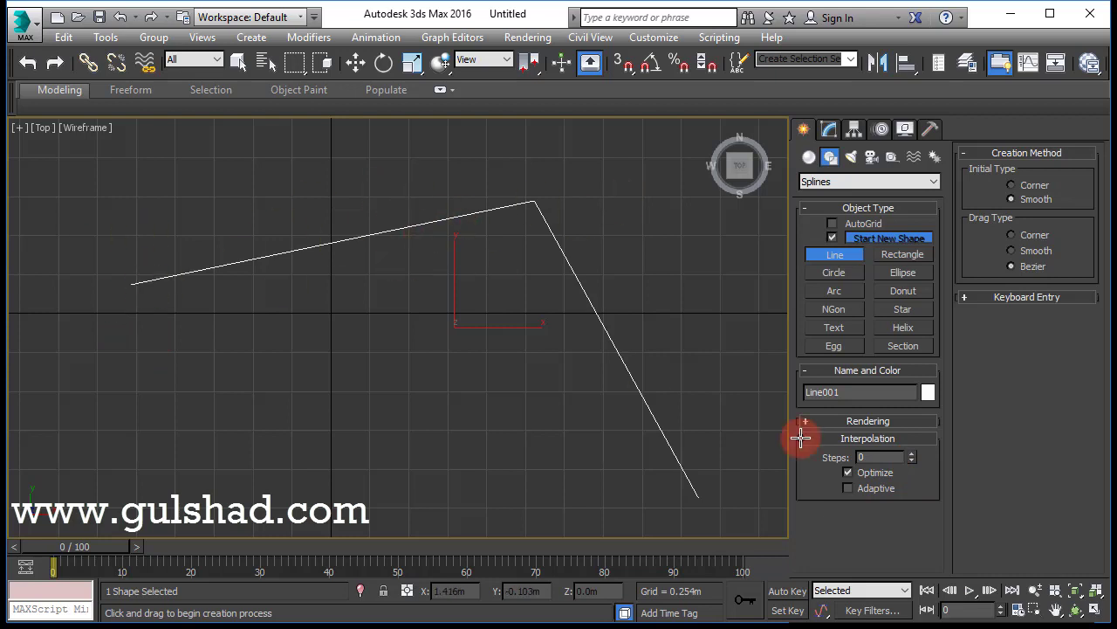
# Raise the curve's interpolation steps to 6 and lower them to 3
pyautogui.click(913, 455)
pyautogui.click(913, 455)
pyautogui.click(913, 454)
pyautogui.click(913, 455)
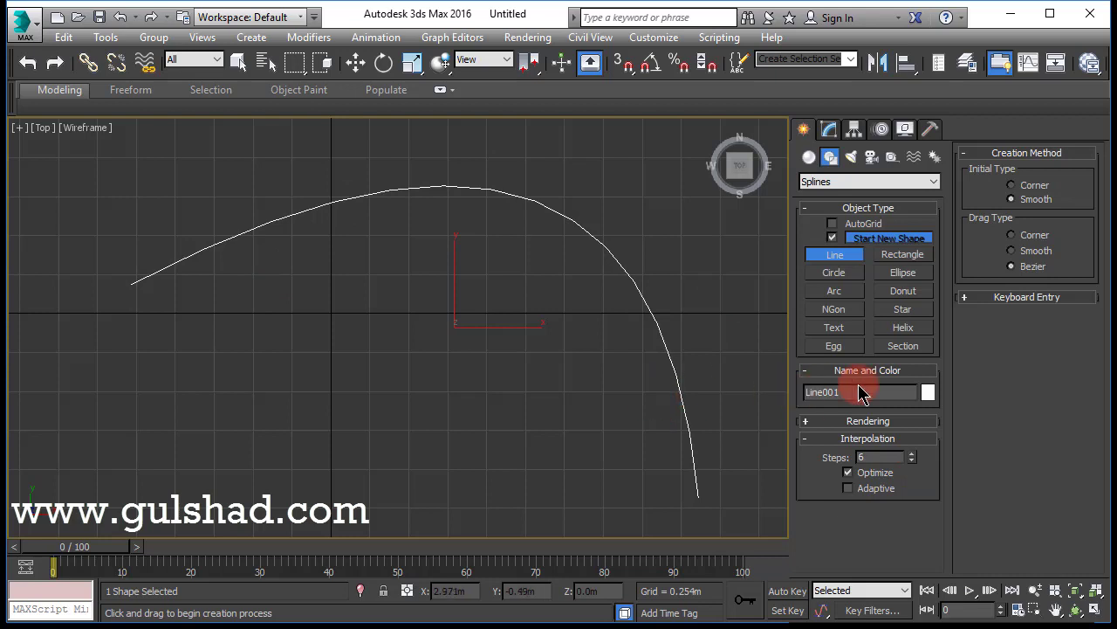
pyautogui.click(913, 461)
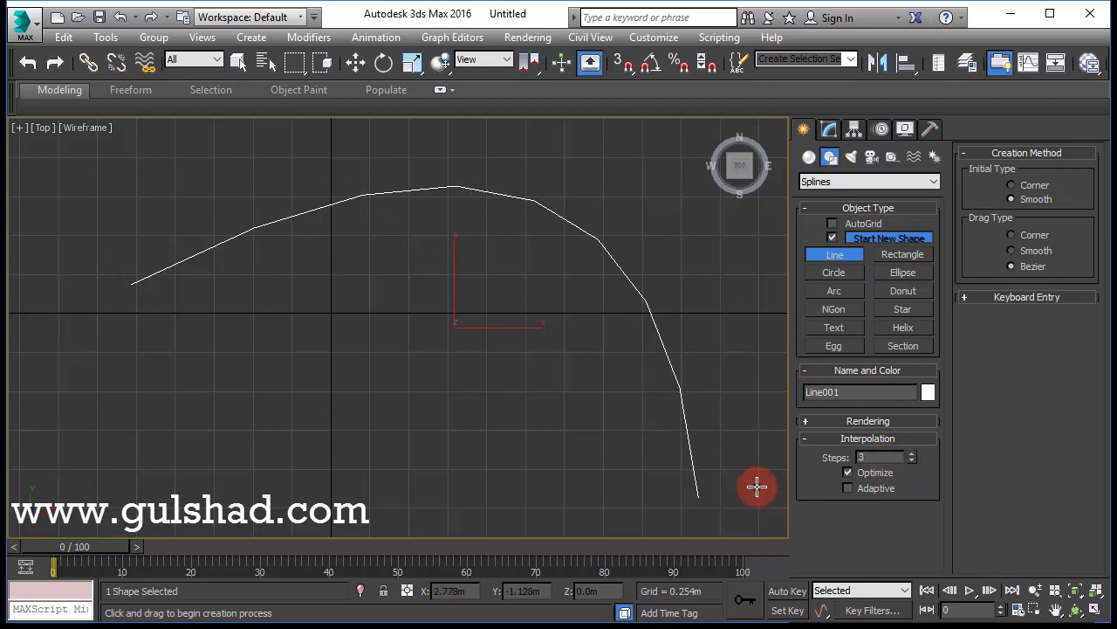
# Turn on Adaptive interpolation for the curve and check its smoothness up close
pyautogui.click(848, 488)
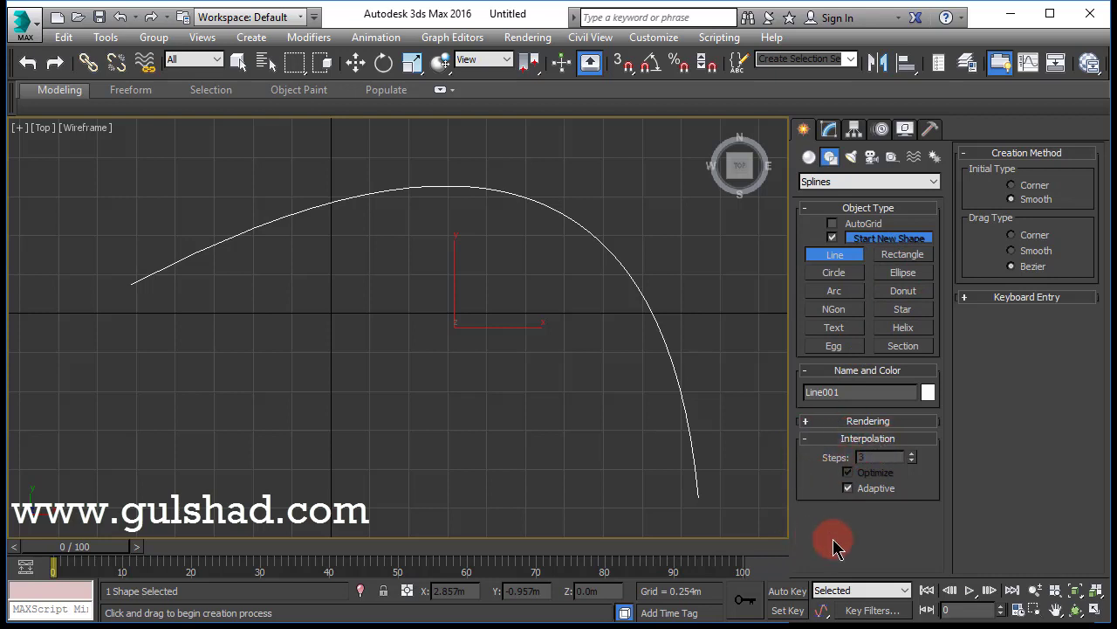
pyautogui.scroll(8, 617, 215)
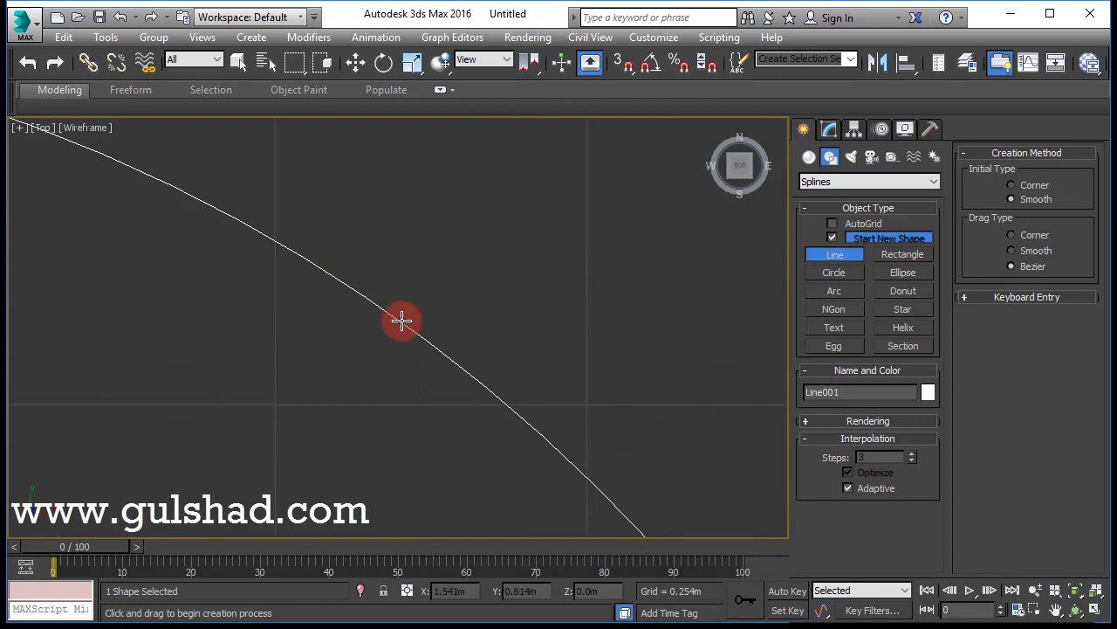
pyautogui.scroll(-2, 526, 290)
pyautogui.scroll(-3, 526, 291)
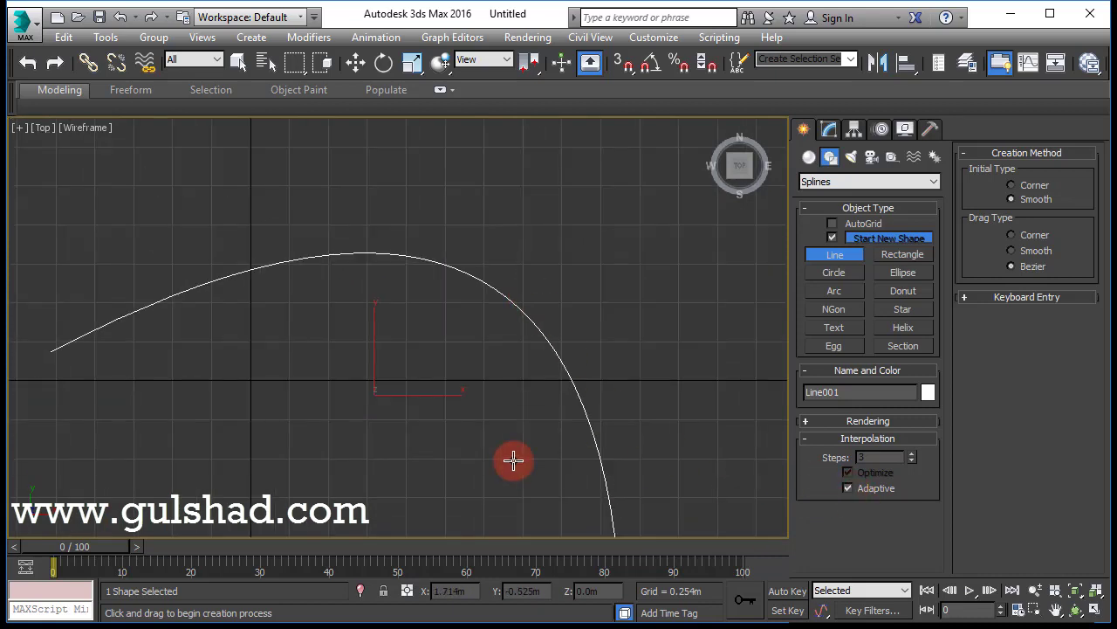
pyautogui.moveTo(512, 459); pyautogui.dragTo(619, 417, button='middle')
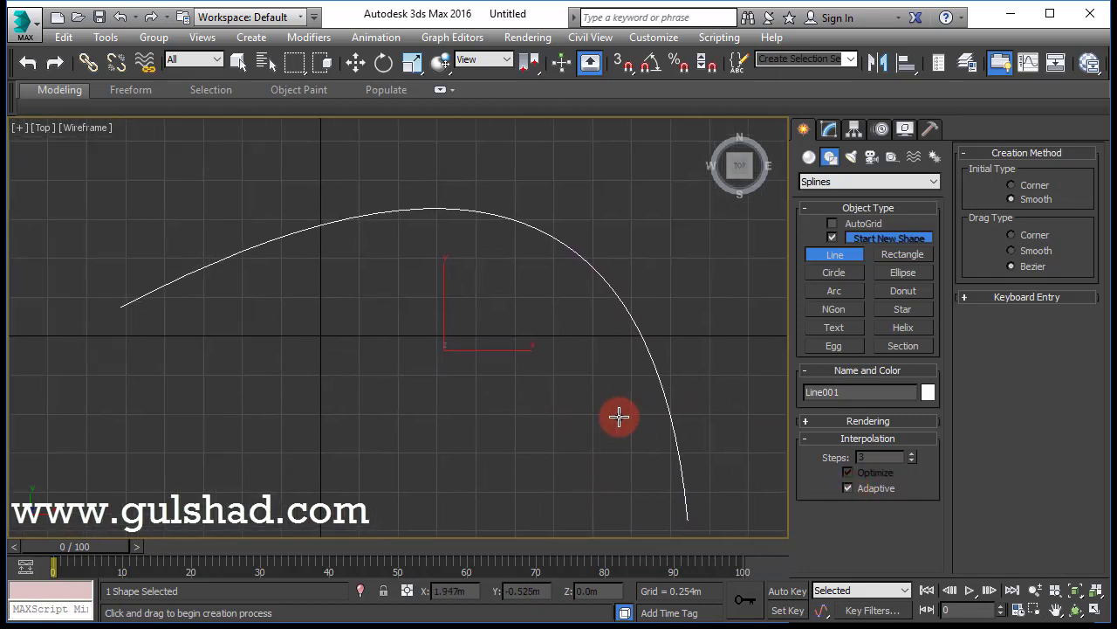
# Turn off Adaptive interpolation for the curve and set its steps to 5
pyautogui.click(848, 488)
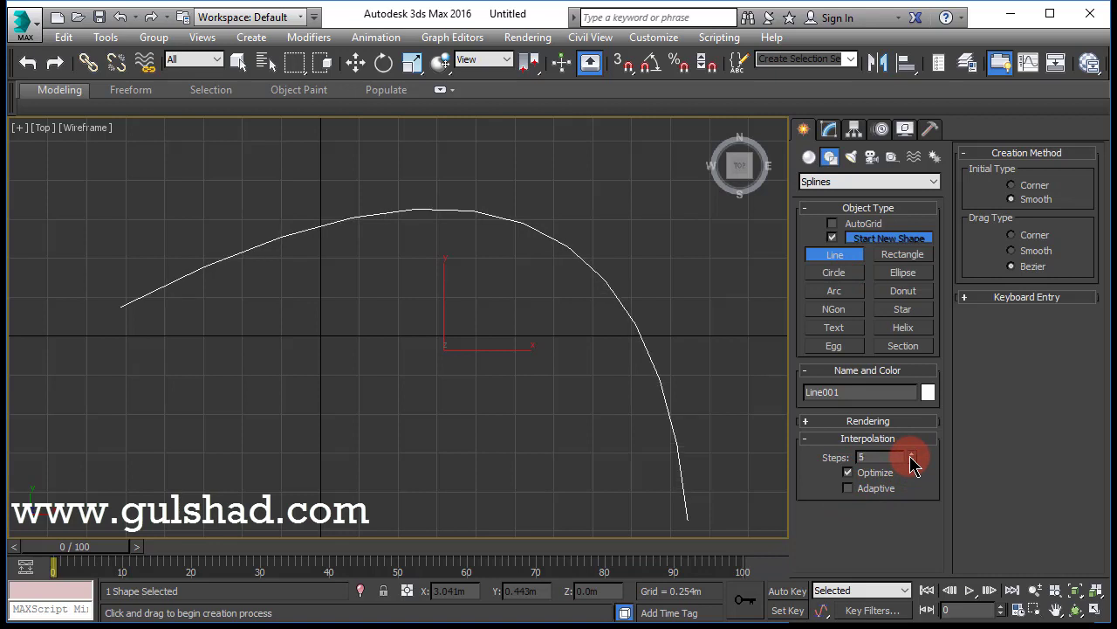
pyautogui.click(810, 441)
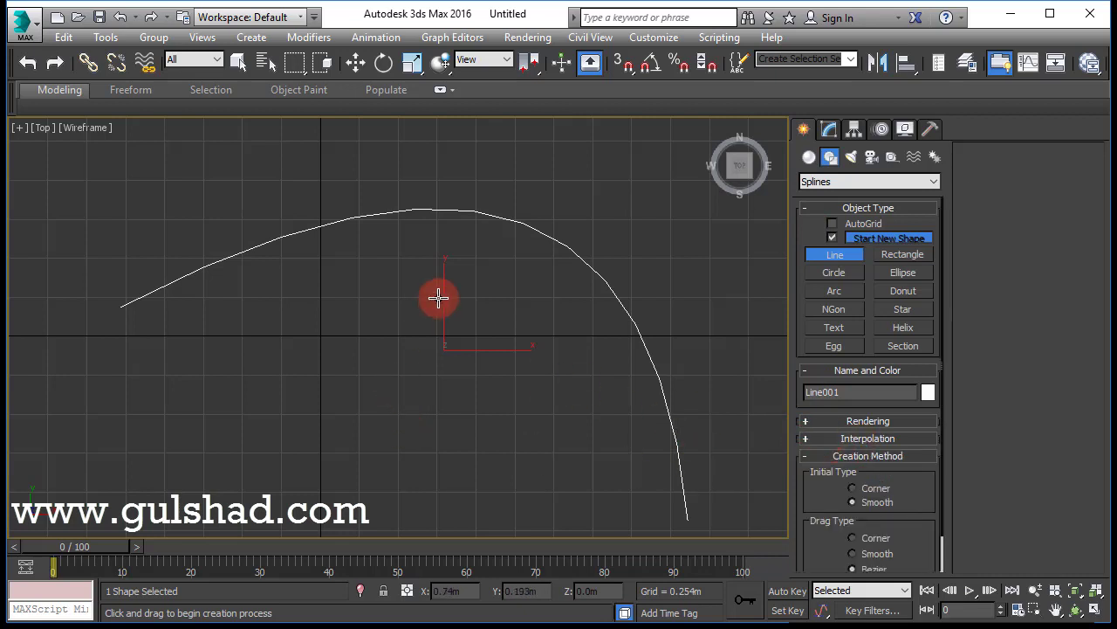
# Leave line creation and delete the curve from the scene
pyautogui.moveTo(554, 267); pyautogui.dragTo(527, 262, button='middle')
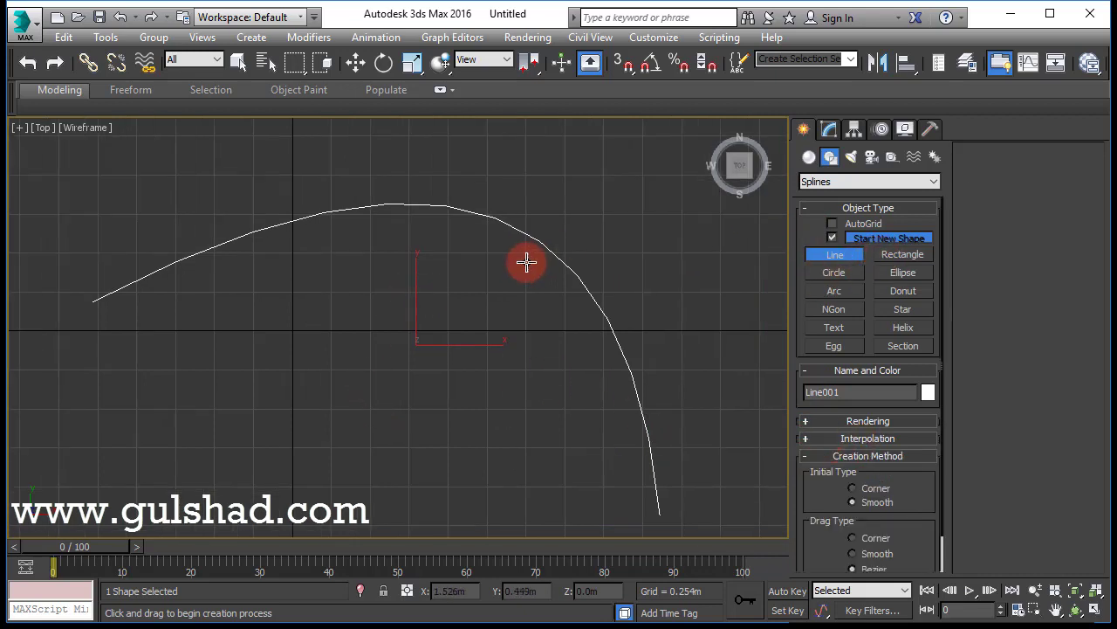
pyautogui.rightClick(527, 262)
pyautogui.press('Delete')
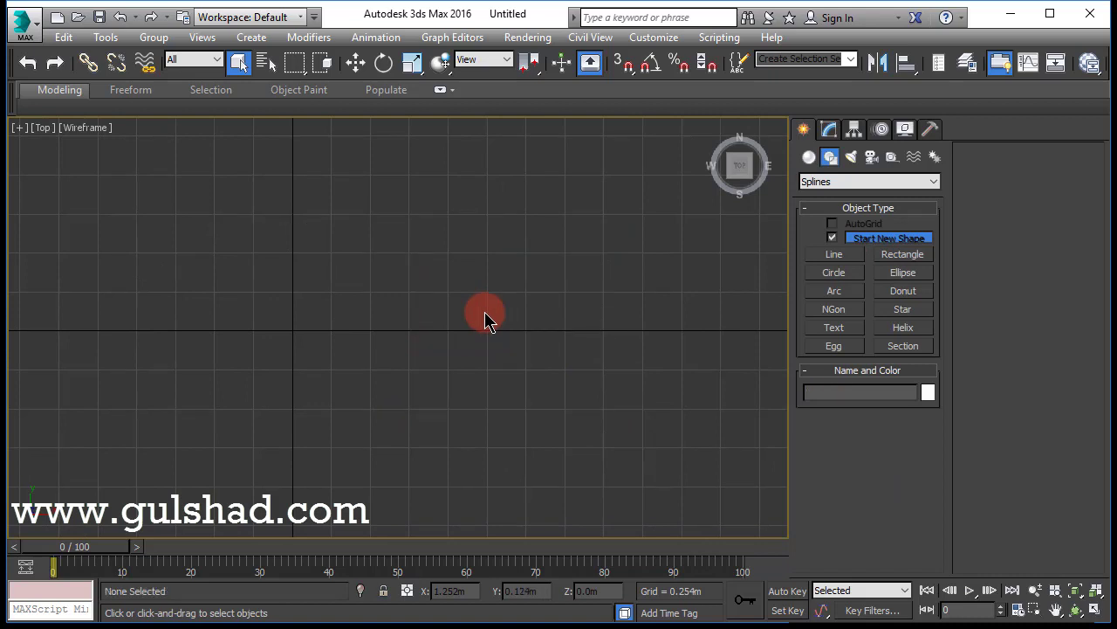
# Draw a rectangle by the Edge method, about 1.04 m long and 1.78 m wide, starting on the Y axis above the X axis
pyautogui.click(894, 255)
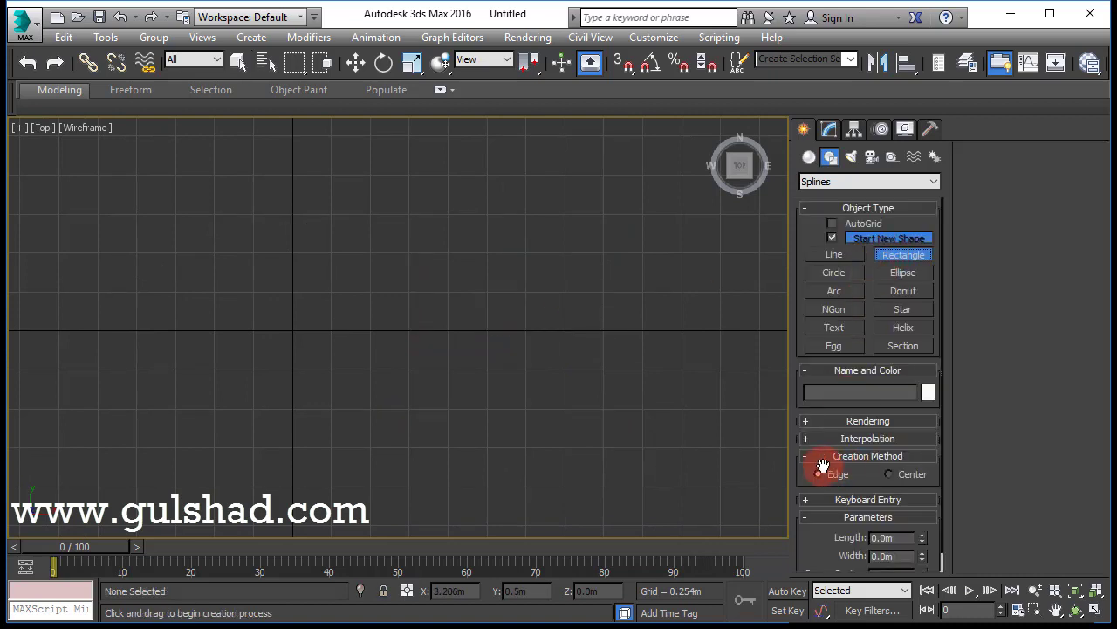
pyautogui.click(810, 439)
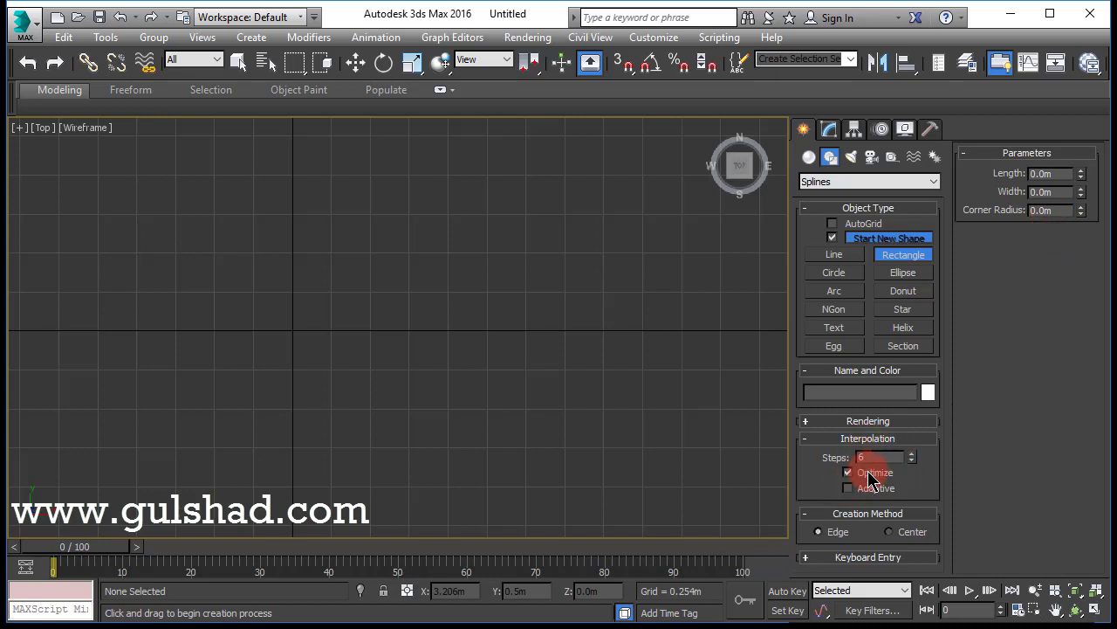
pyautogui.click(816, 440)
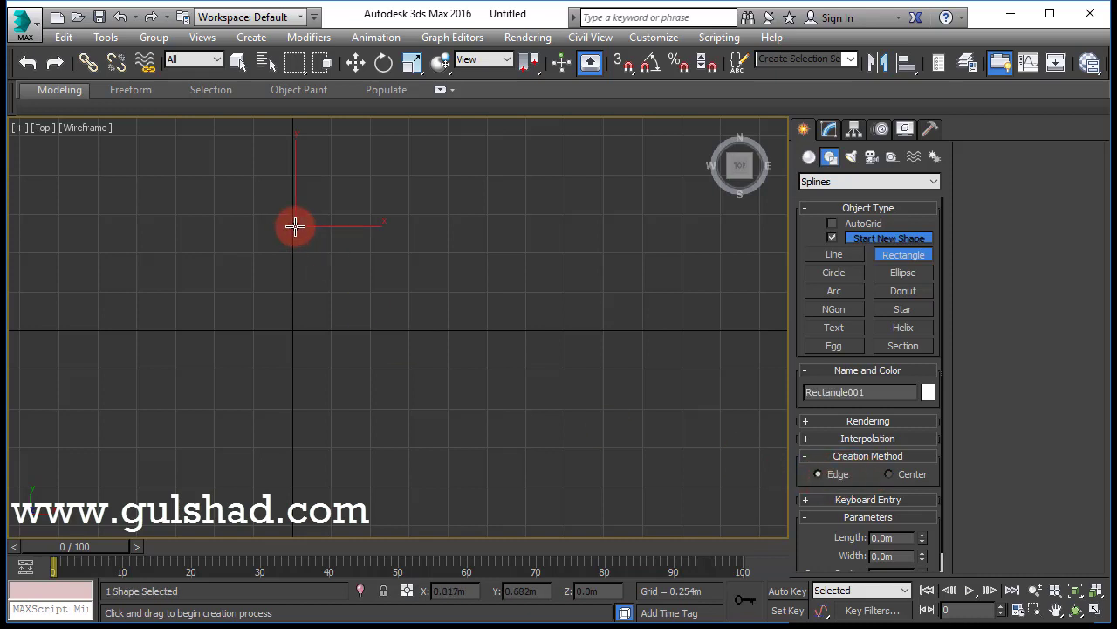
pyautogui.moveTo(295, 227); pyautogui.dragTo(568, 386)
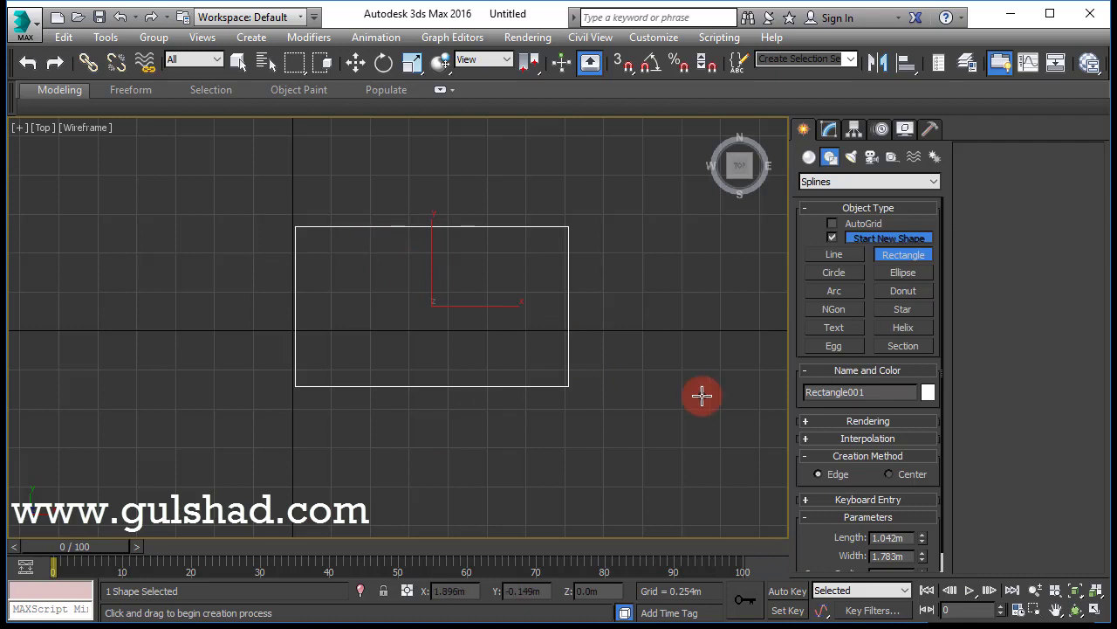
# Draw a second rectangle beside the first using the Center method, about 0.84 m long and 1.22 m wide
pyautogui.click(889, 474)
pyautogui.moveTo(594, 317); pyautogui.dragTo(399, 320, button='middle')
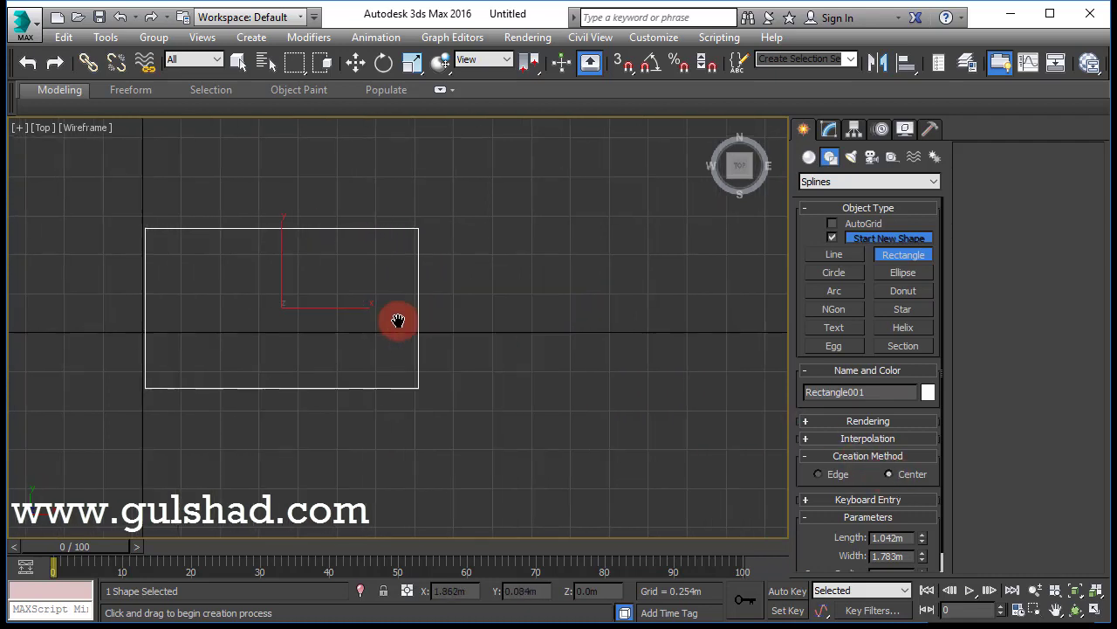
pyautogui.moveTo(498, 310)
pyautogui.mouseDown()
pyautogui.moveTo(567, 387)
pyautogui.moveTo(708, 393)
pyautogui.moveTo(623, 334)
pyautogui.moveTo(591, 372)
pyautogui.mouseUp()
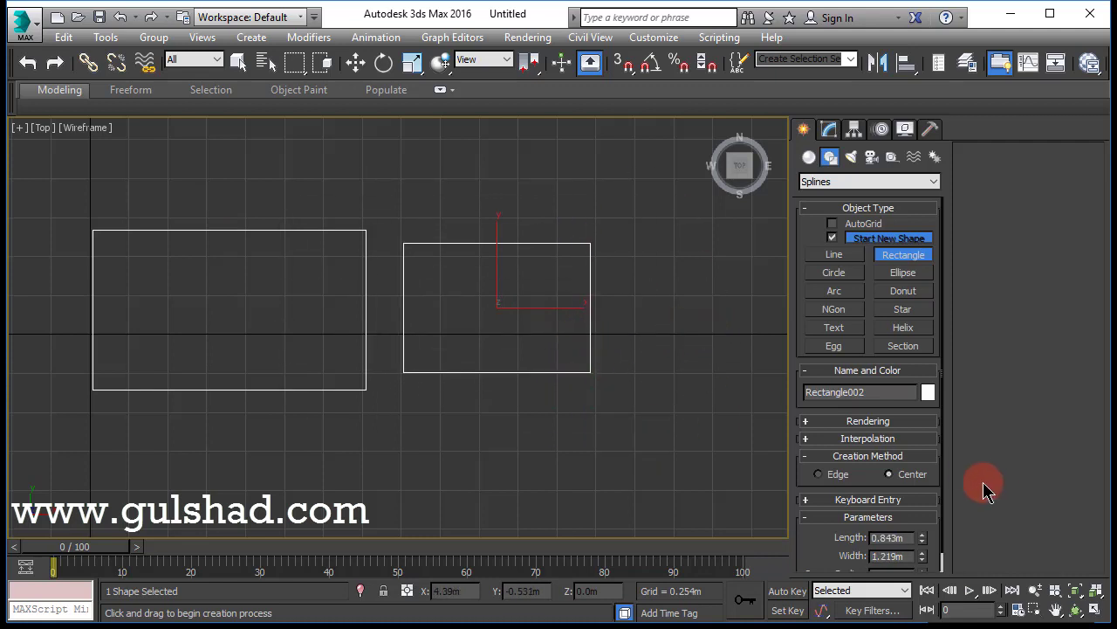
# Review the rectangle's Keyboard Entry settings for position, length, width and corner radius
pyautogui.click(807, 501)
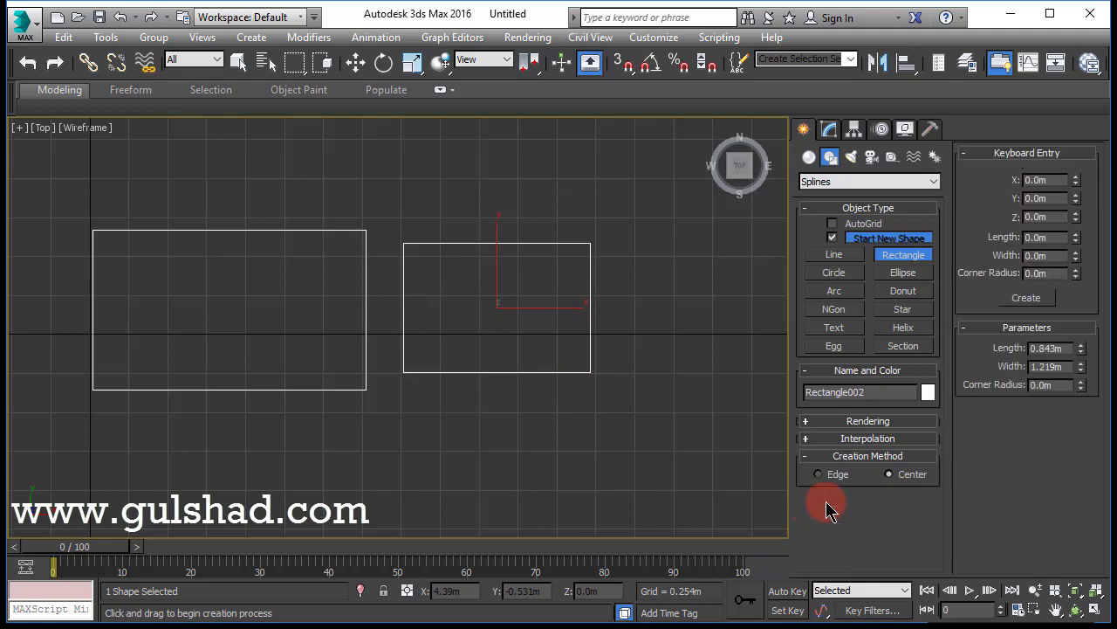
pyautogui.click(1063, 179)
pyautogui.click(1059, 198)
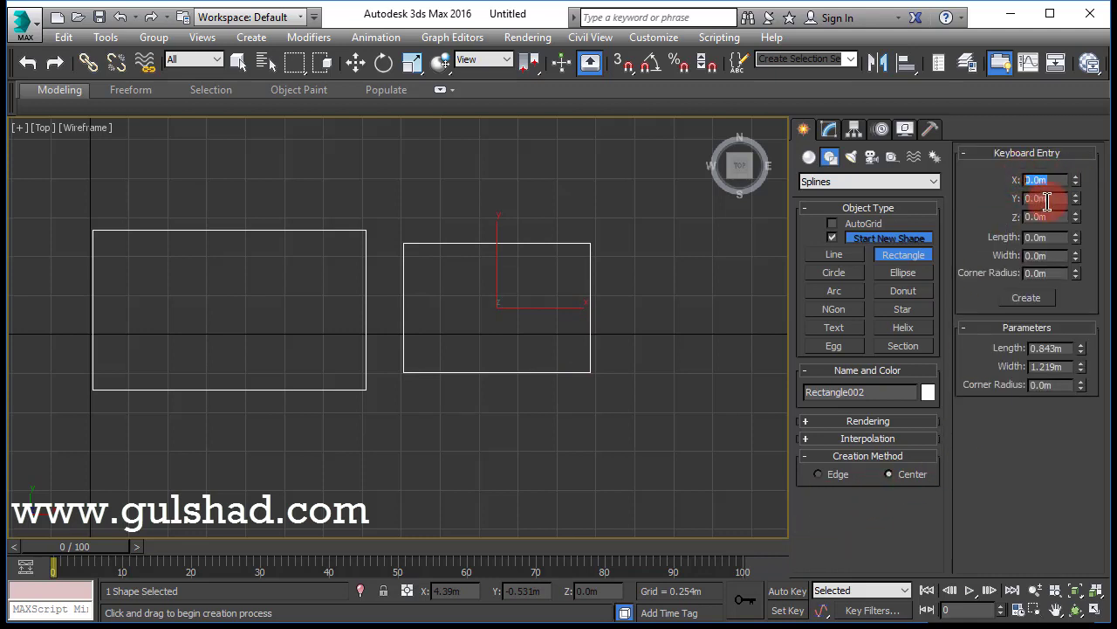
pyautogui.click(1058, 218)
pyautogui.click(1056, 237)
pyautogui.click(1030, 256)
pyautogui.doubleClick(1027, 256)
pyautogui.click(1062, 272)
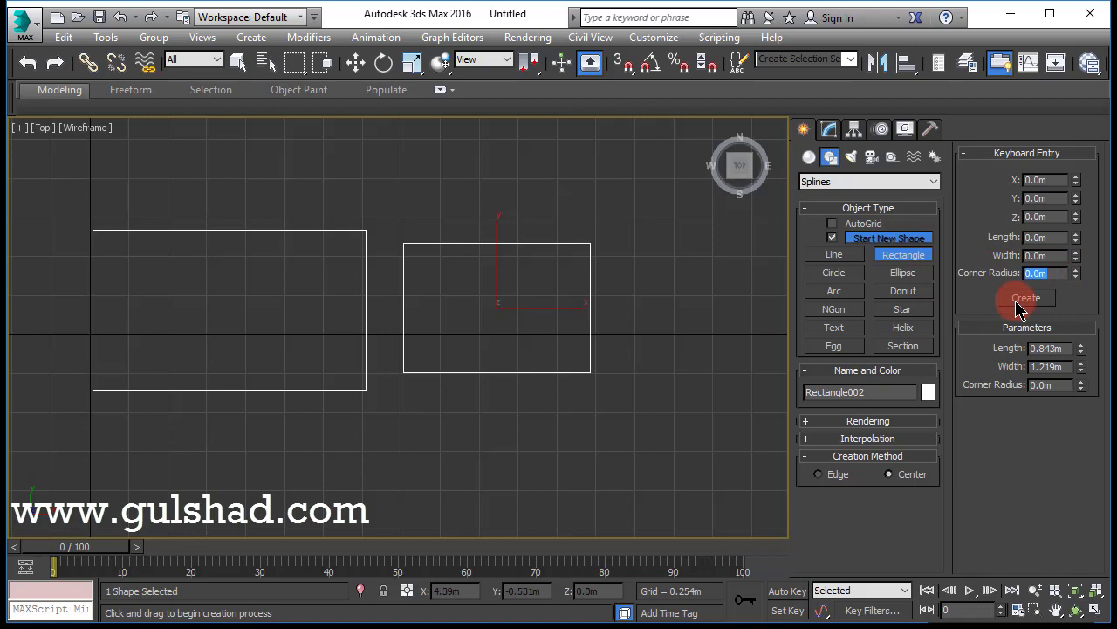
pyautogui.moveTo(404, 309); pyautogui.dragTo(533, 295, button='middle')
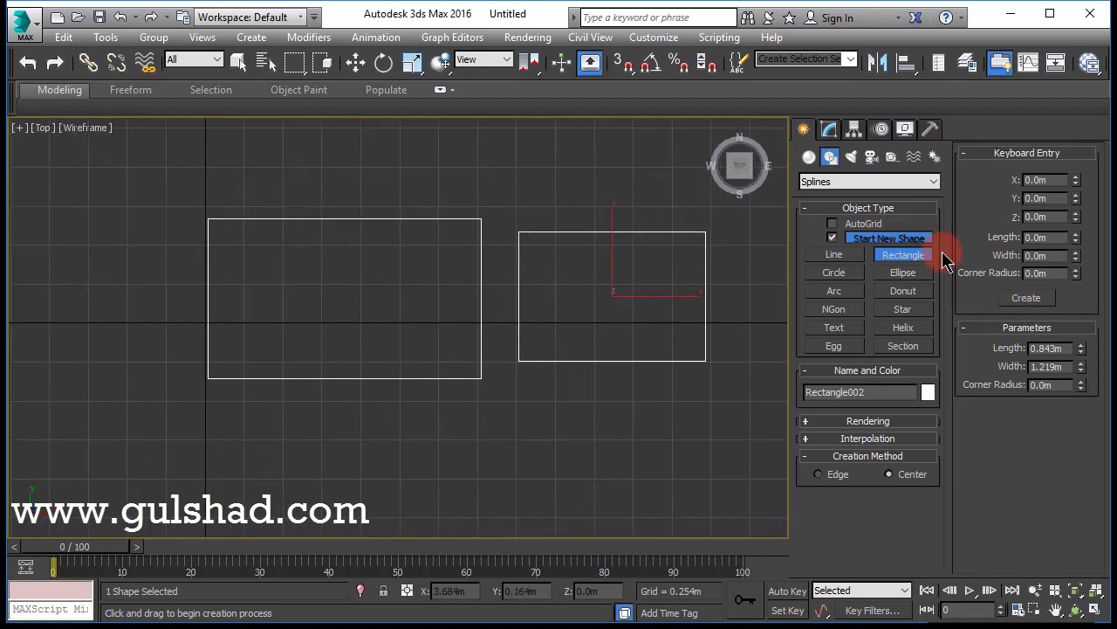
# Set the position of the keyboard-entered rectangle to X 5 m and Y 5 m
pyautogui.click(1049, 180)
pyautogui.doubleClick(1059, 181)
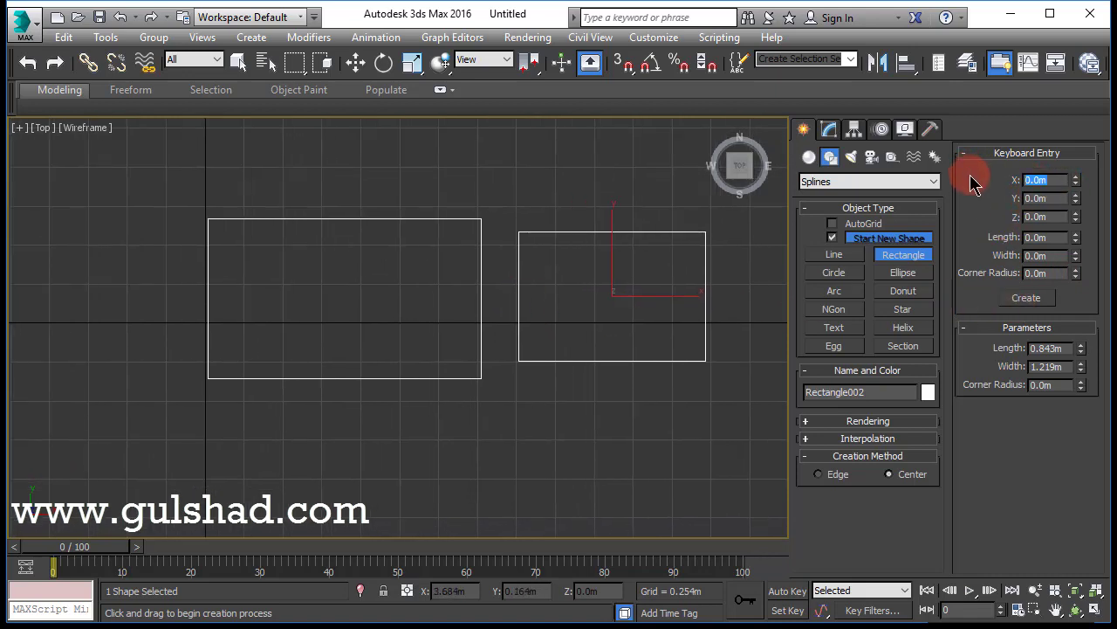
pyautogui.write('5')
pyautogui.press('Tab')
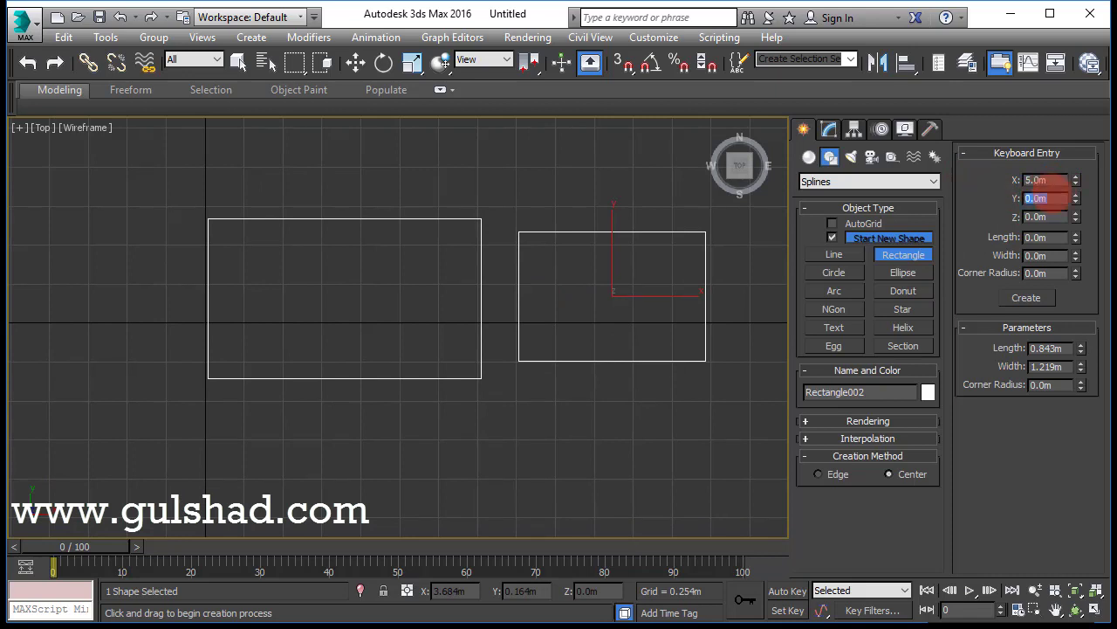
pyautogui.write('5')
# Create the keyboard-entered rectangle with length 10 m, width 10 m and corner radius 1 m
pyautogui.doubleClick(1059, 237)
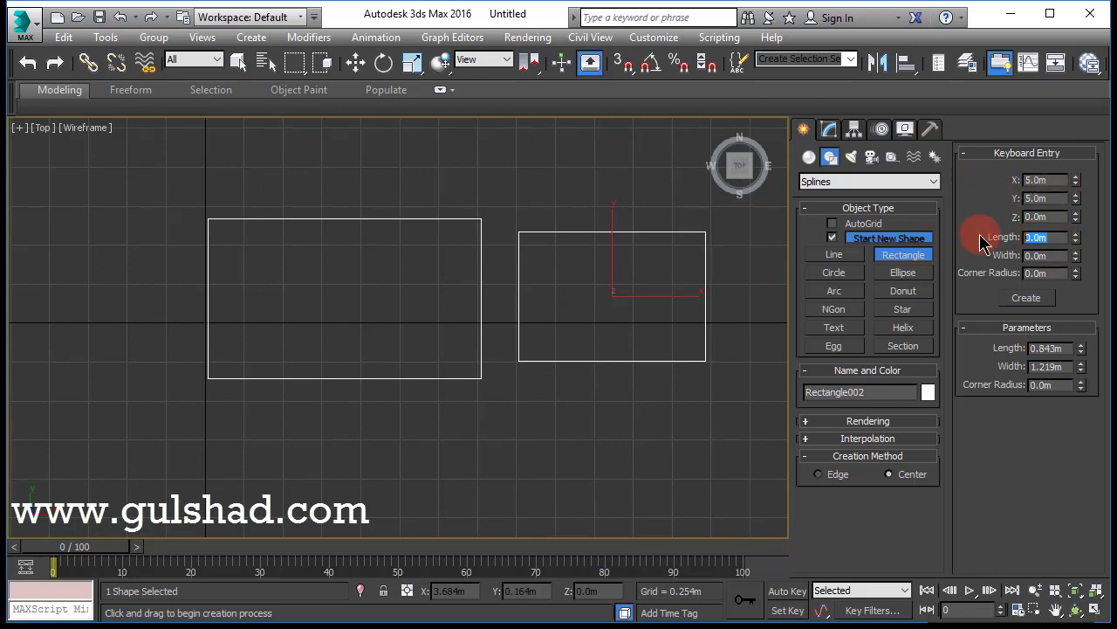
pyautogui.write('10')
pyautogui.doubleClick(1056, 254)
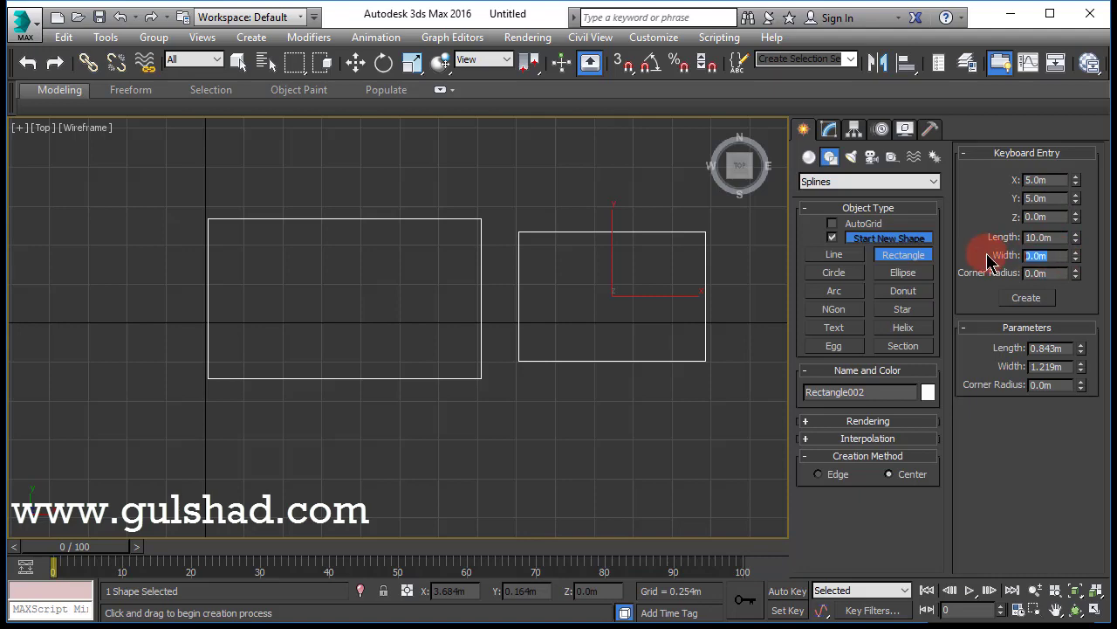
pyautogui.write('10')
pyautogui.press('Tab')
pyautogui.write('1')
pyautogui.click(1026, 300)
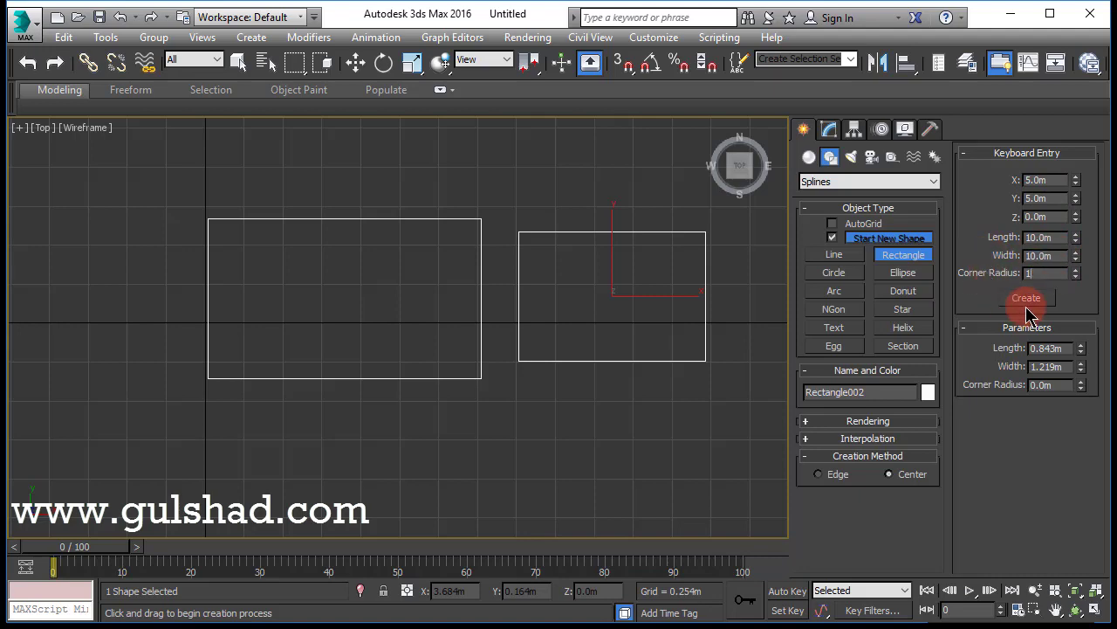
pyautogui.scroll(-10, 554, 294)
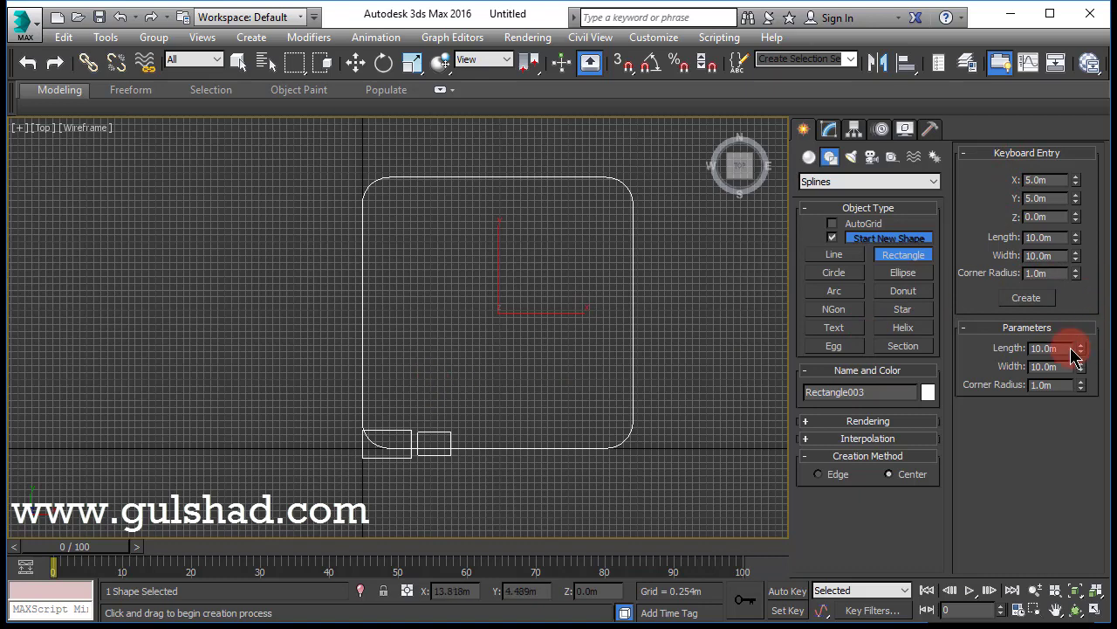
# Adjust the new rectangle's parameters to length 8.8 m, width about 9.56 m and corner radius 1.35 m
pyautogui.moveTo(1084, 349); pyautogui.dragTo(1084, 390)
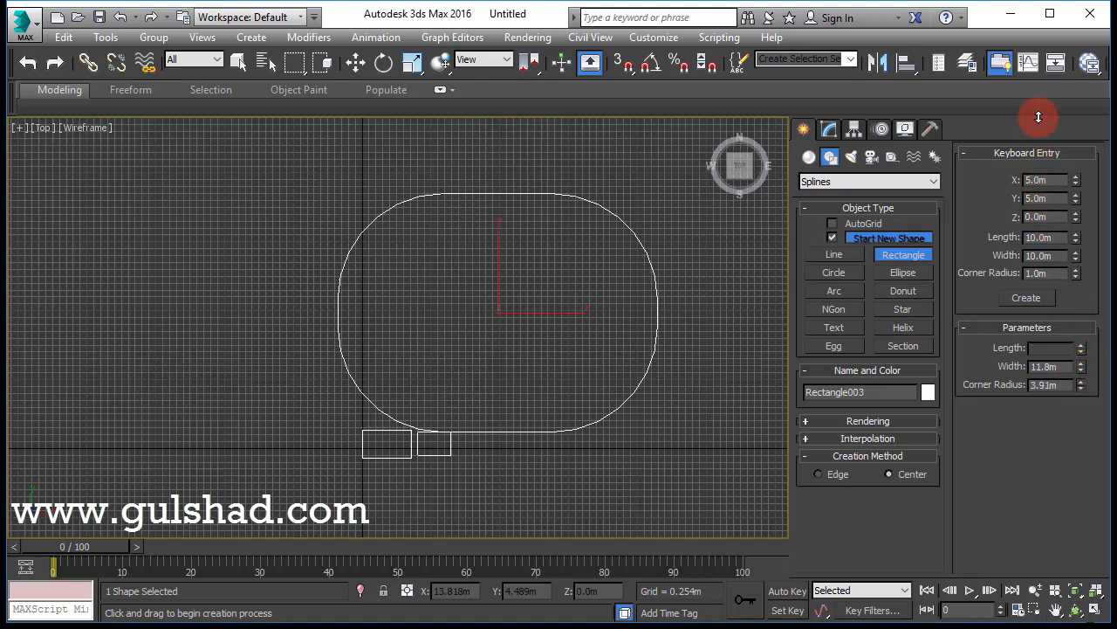
pyautogui.click(1080, 388)
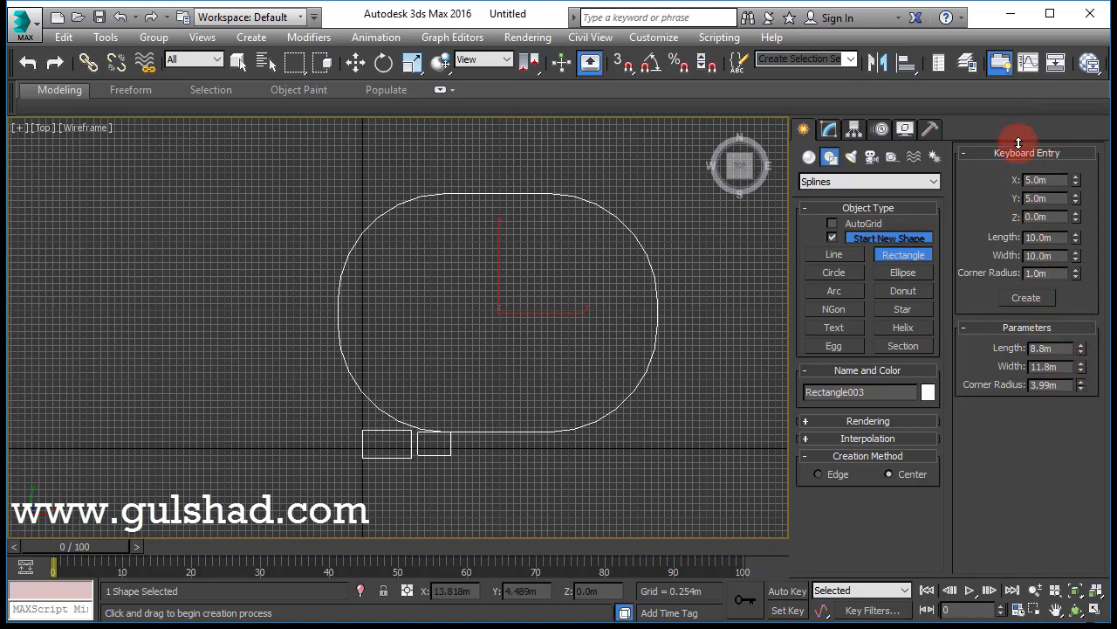
pyautogui.moveTo(1087, 372)
pyautogui.mouseDown()
pyautogui.moveTo(1080, 349)
pyautogui.moveTo(1085, 384)
pyautogui.mouseUp()
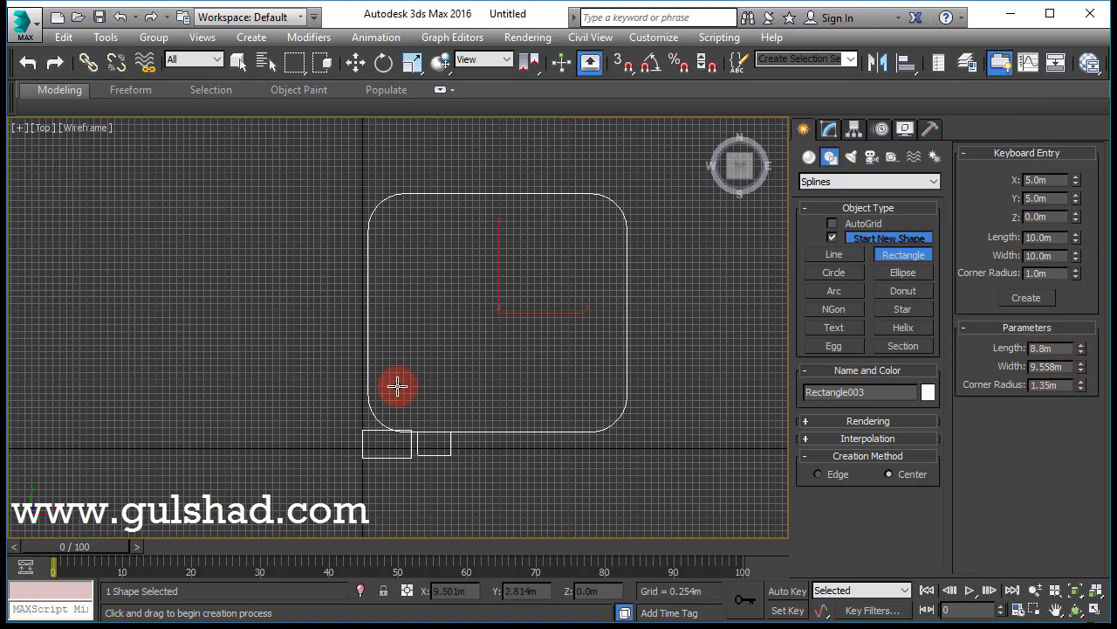
# Leave rectangle creation, select all three rectangles and delete them
pyautogui.moveTo(454, 392); pyautogui.dragTo(427, 380, button='middle')
pyautogui.rightClick(625, 281)
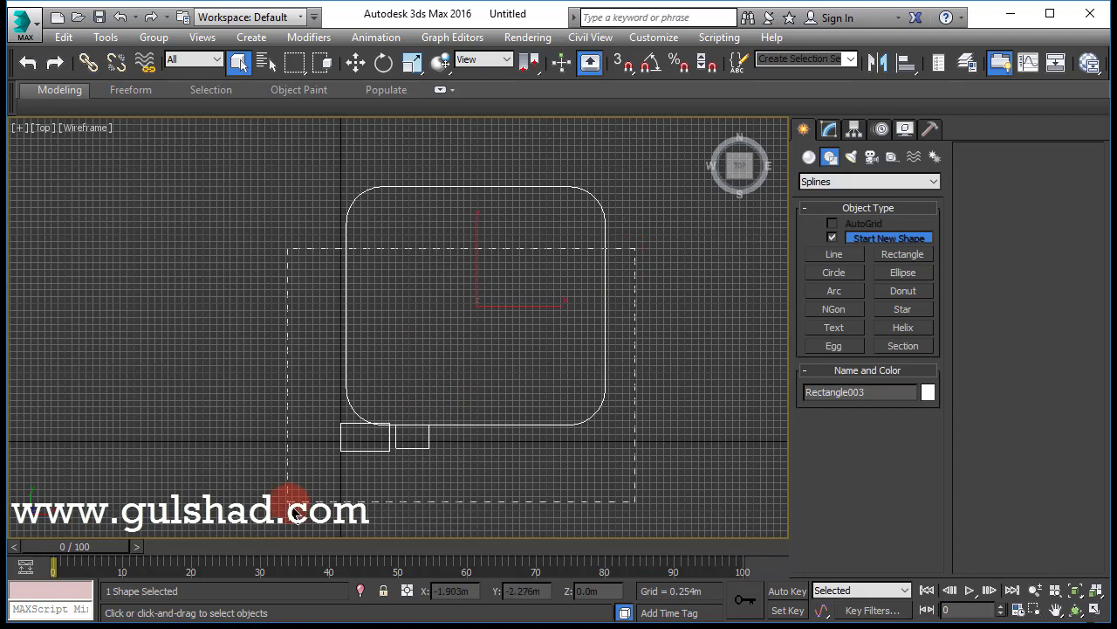
pyautogui.press('Delete')
pyautogui.scroll(3, 293, 488)
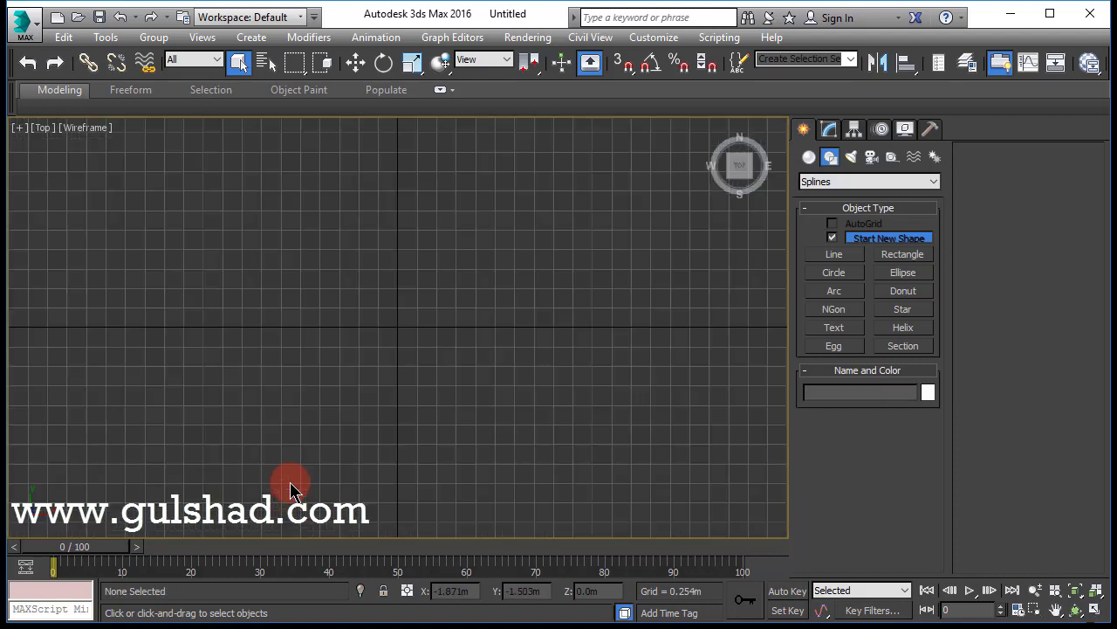
# Draw a circle by the Edge method in the Top view, about 1.64 m in radius, overlapping the grid origin
pyautogui.keyDown('alt'); pyautogui.moveTo(294, 486); pyautogui.dragTo(349, 393, button='middle'); pyautogui.keyUp('alt')
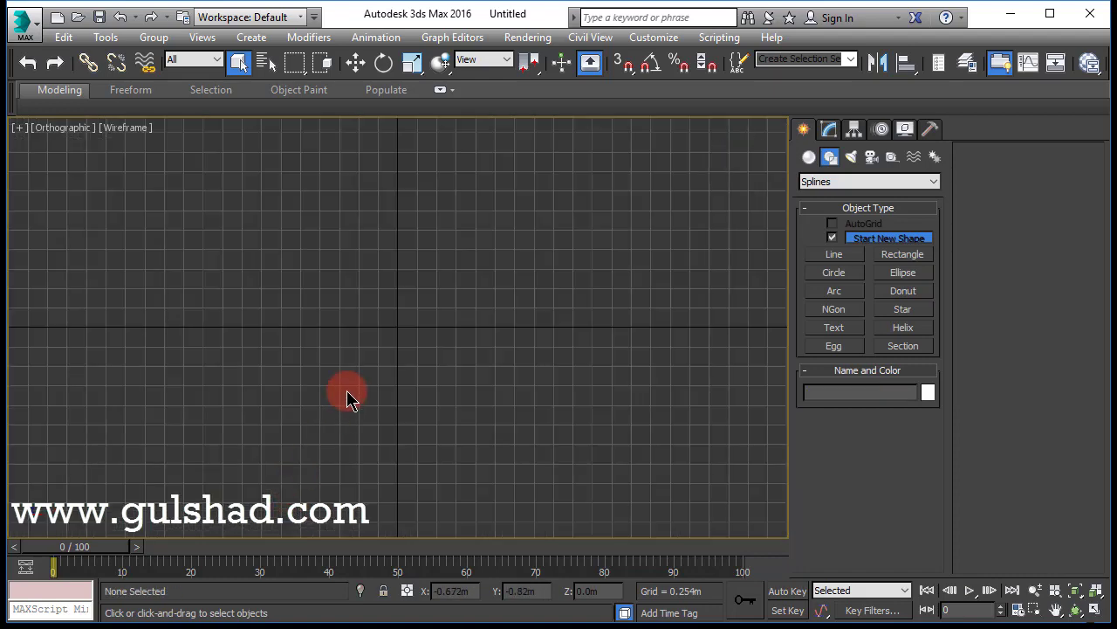
pyautogui.click(819, 280)
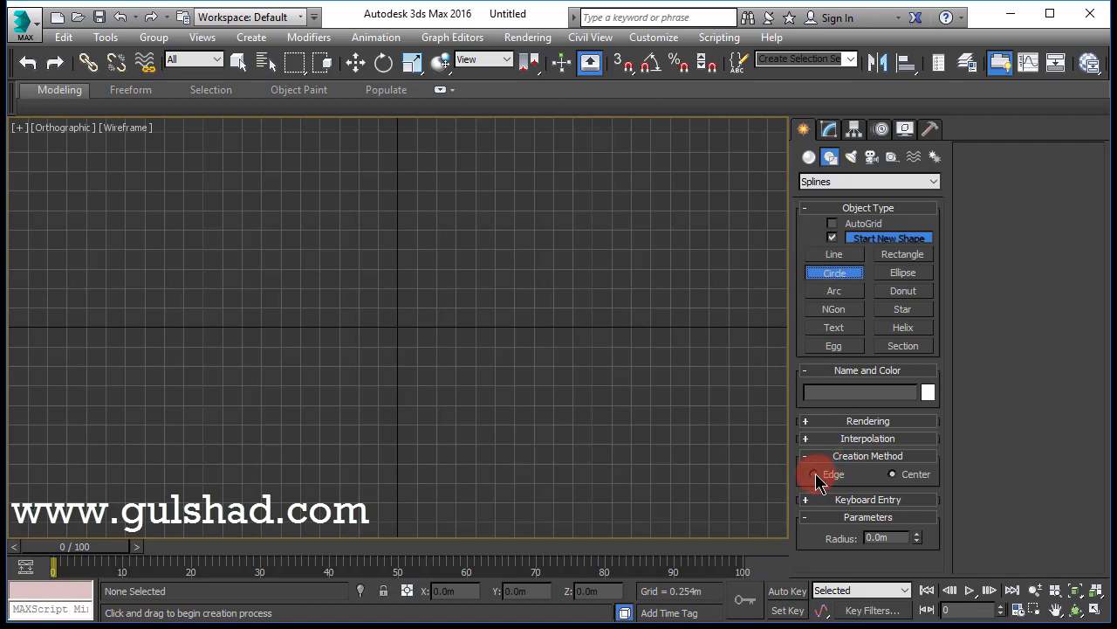
pyautogui.click(815, 474)
pyautogui.press('t')
pyautogui.moveTo(368, 268); pyautogui.dragTo(582, 404)
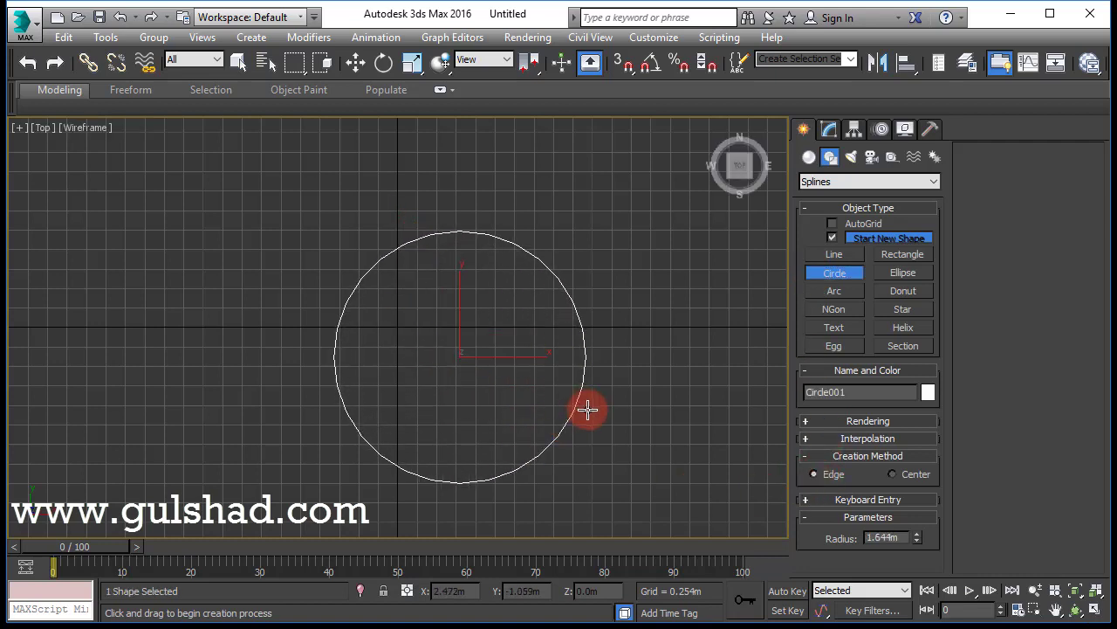
# Draw a circle of about 0.76 m radius by the Center method inside the first, and open the Keyboard Entry settings
pyautogui.click(899, 477)
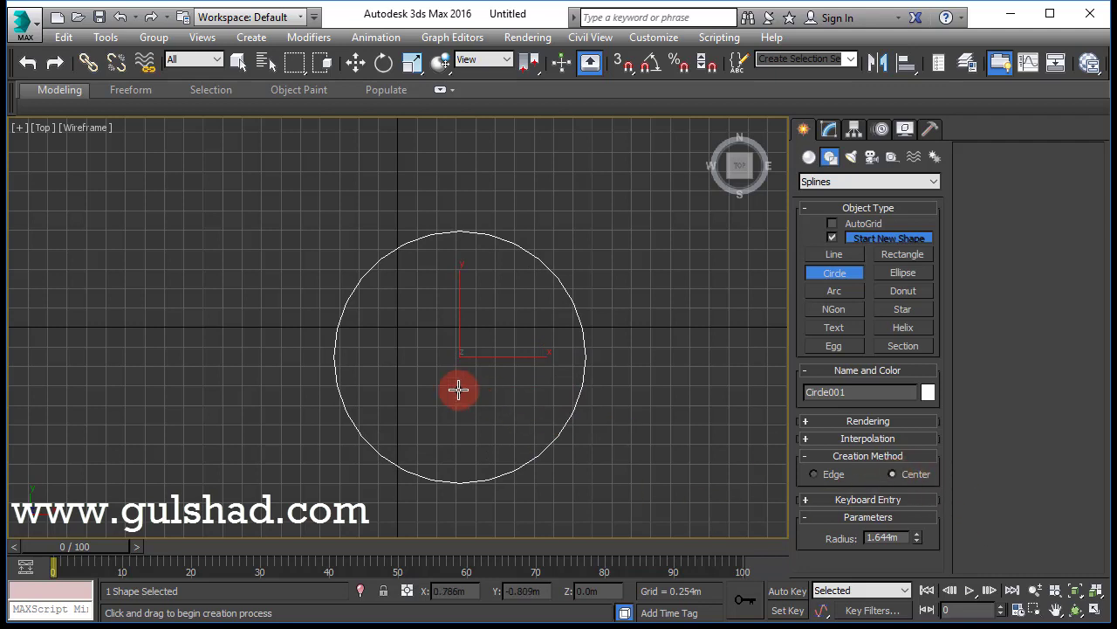
pyautogui.moveTo(419, 362); pyautogui.dragTo(470, 390)
pyautogui.click(809, 506)
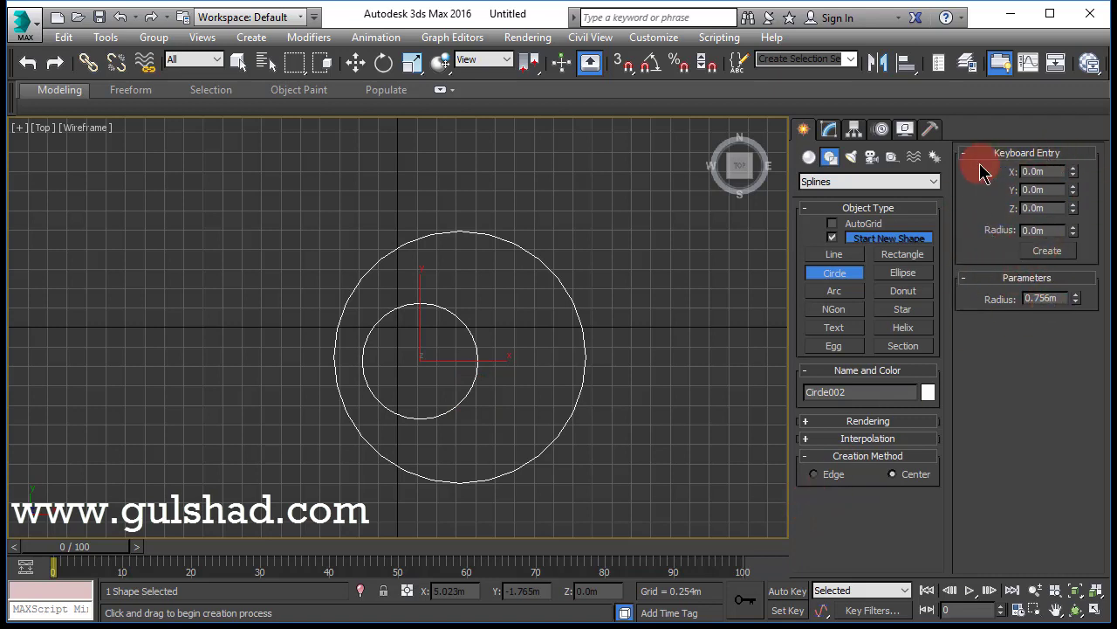
# Draw an ellipse by the Edge method beside the circles, about 1.38 m long and 2.85 m wide
pyautogui.click(903, 275)
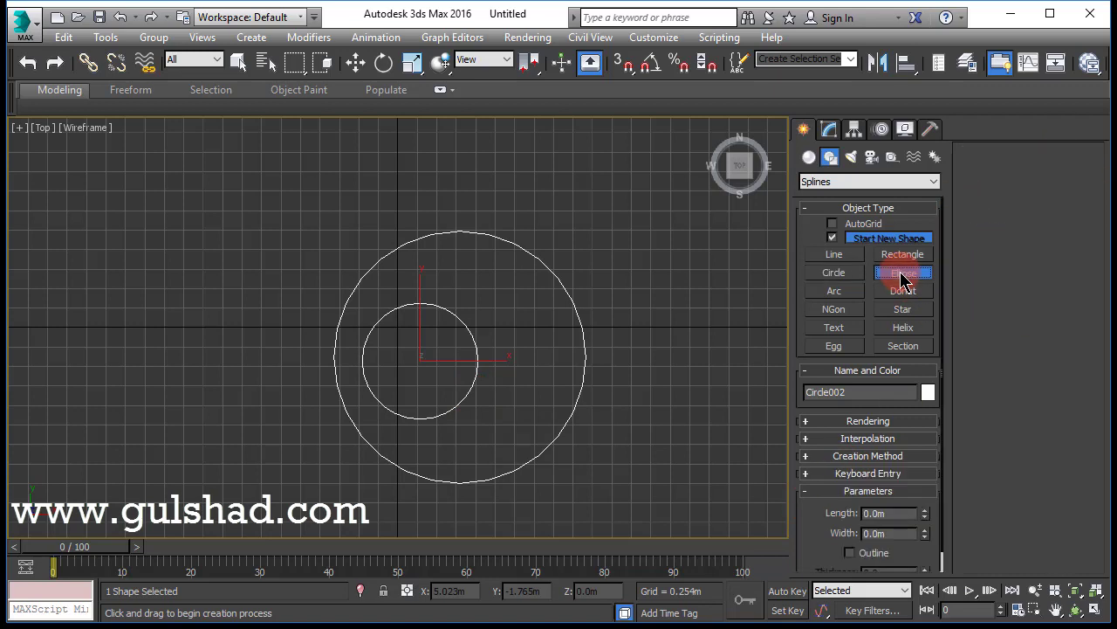
pyautogui.scroll(-1, 846, 506)
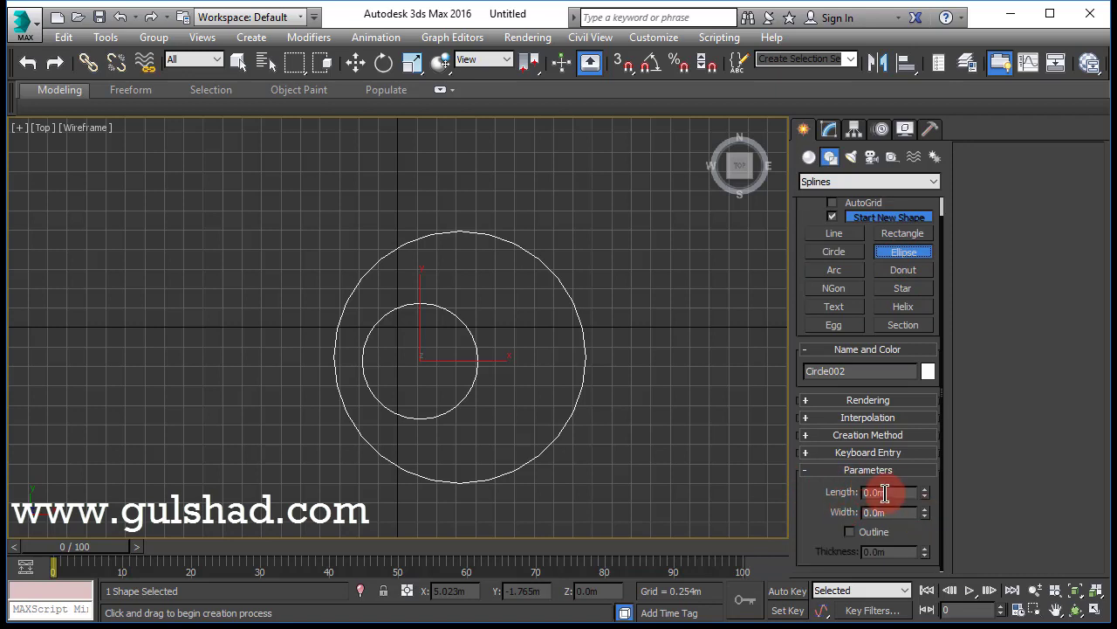
pyautogui.moveTo(676, 408); pyautogui.dragTo(460, 386, button='middle')
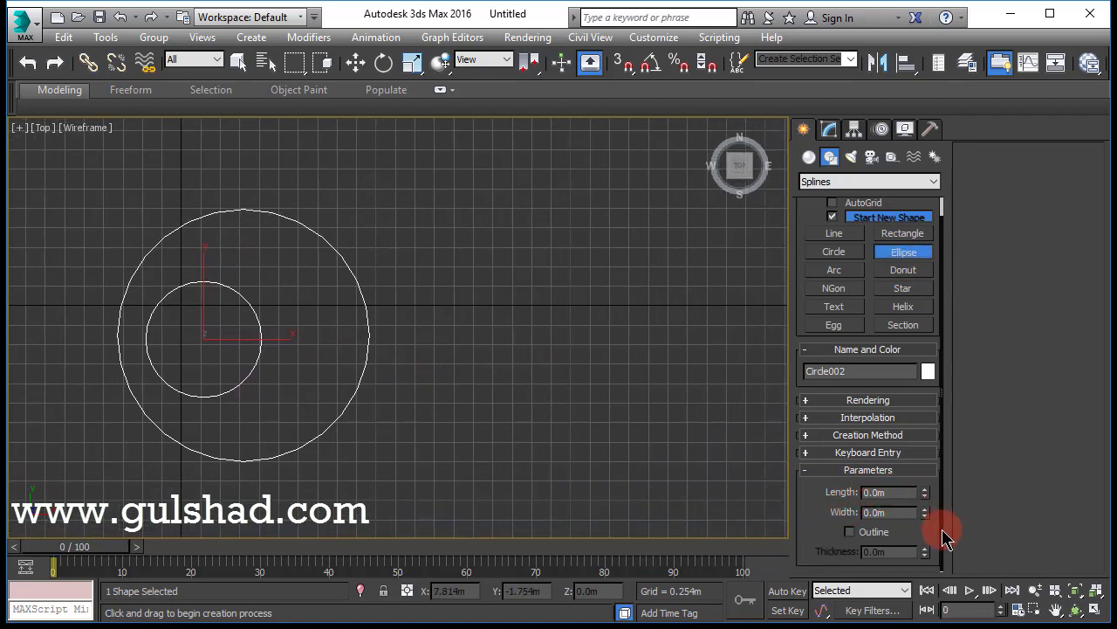
pyautogui.click(808, 454)
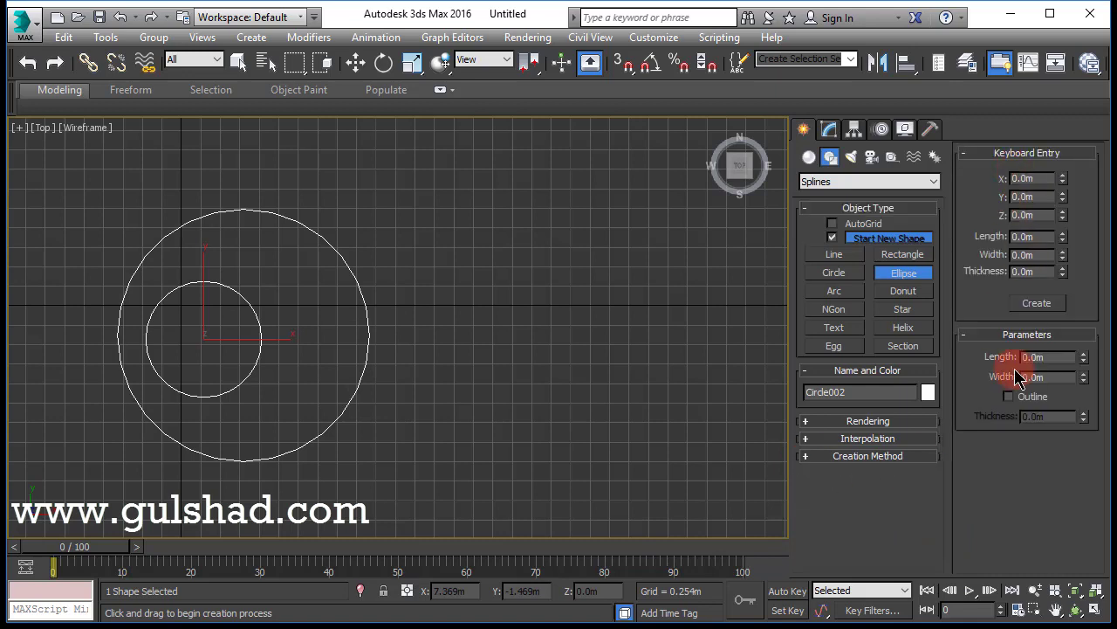
pyautogui.click(807, 457)
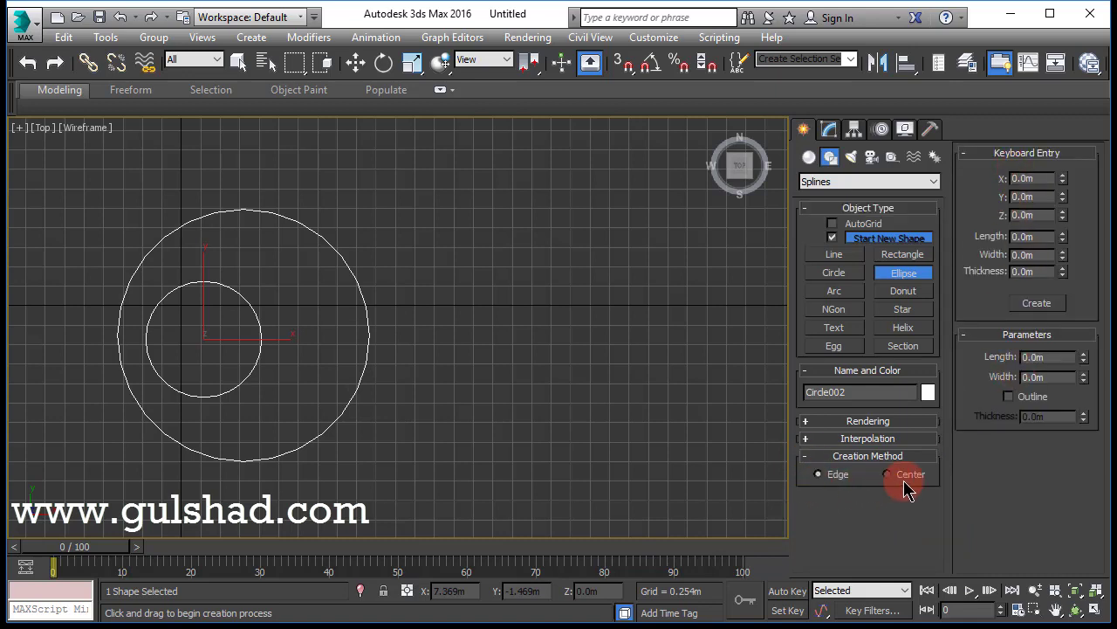
pyautogui.click(460, 329)
pyautogui.moveTo(460, 329); pyautogui.dragTo(671, 435)
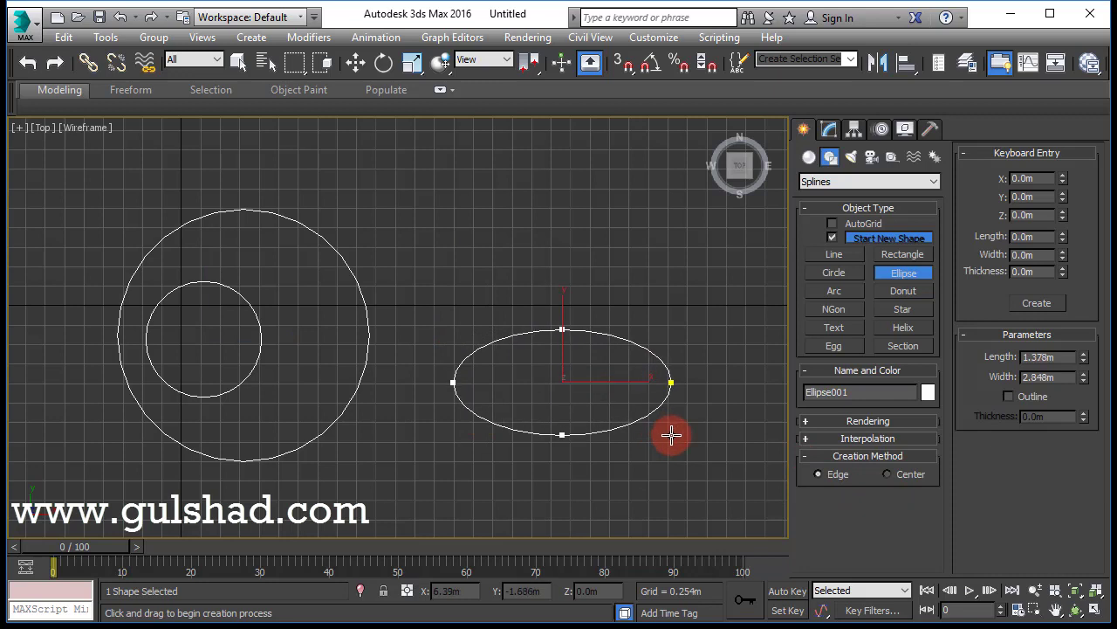
# Draw a second ellipse above the first by the Center method, about 1.44 m long and 1.55 m wide
pyautogui.click(888, 474)
pyautogui.click(825, 474)
pyautogui.moveTo(517, 260); pyautogui.dragTo(580, 320)
# Draw an End-End-Middle arc beside the ellipses, bulging upward with a radius of about 1.39 m
pyautogui.click(829, 295)
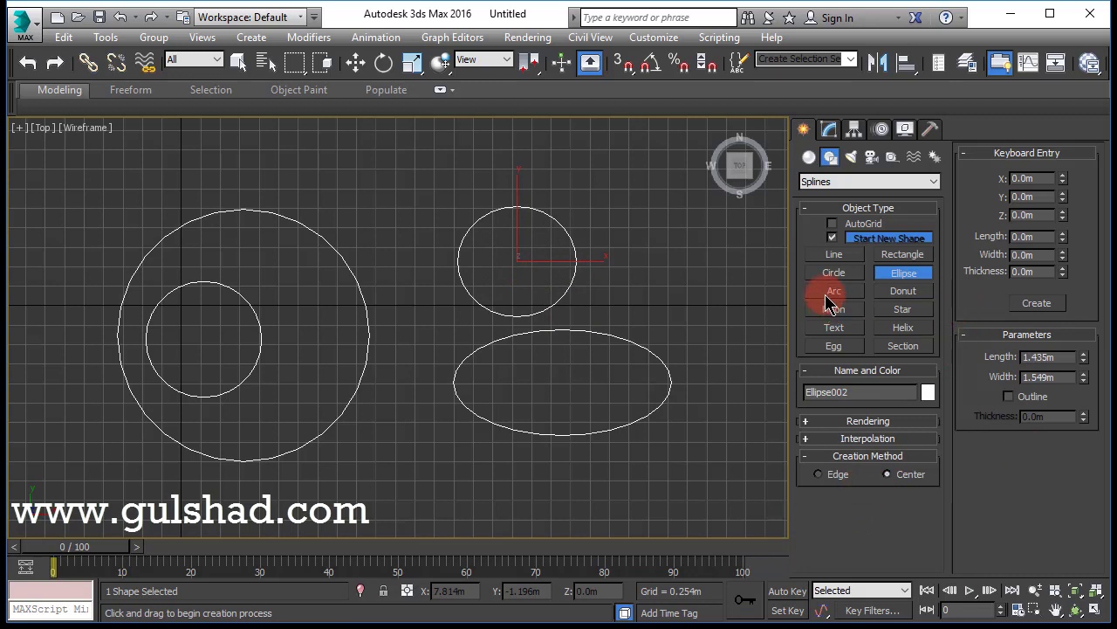
pyautogui.moveTo(617, 367); pyautogui.dragTo(396, 372, button='middle')
pyautogui.click(849, 500)
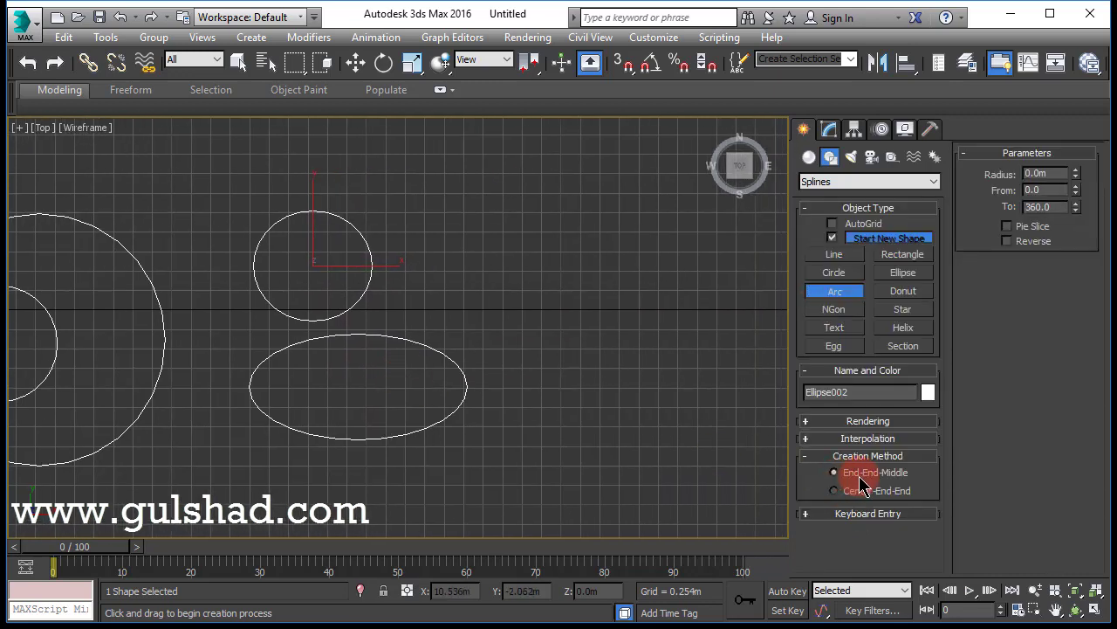
pyautogui.moveTo(477, 303); pyautogui.dragTo(690, 303)
pyautogui.click(570, 211)
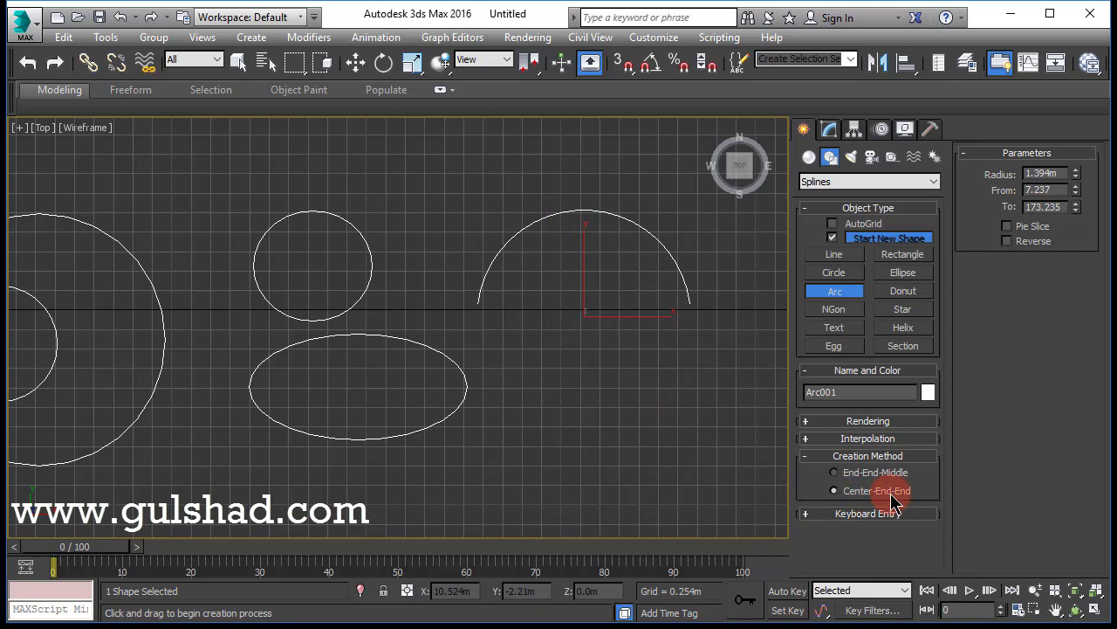
# Draw a Center-End-End arc of about 1.35 m radius below the first arc, and open the Keyboard Entry settings
pyautogui.moveTo(642, 437); pyautogui.dragTo(539, 432)
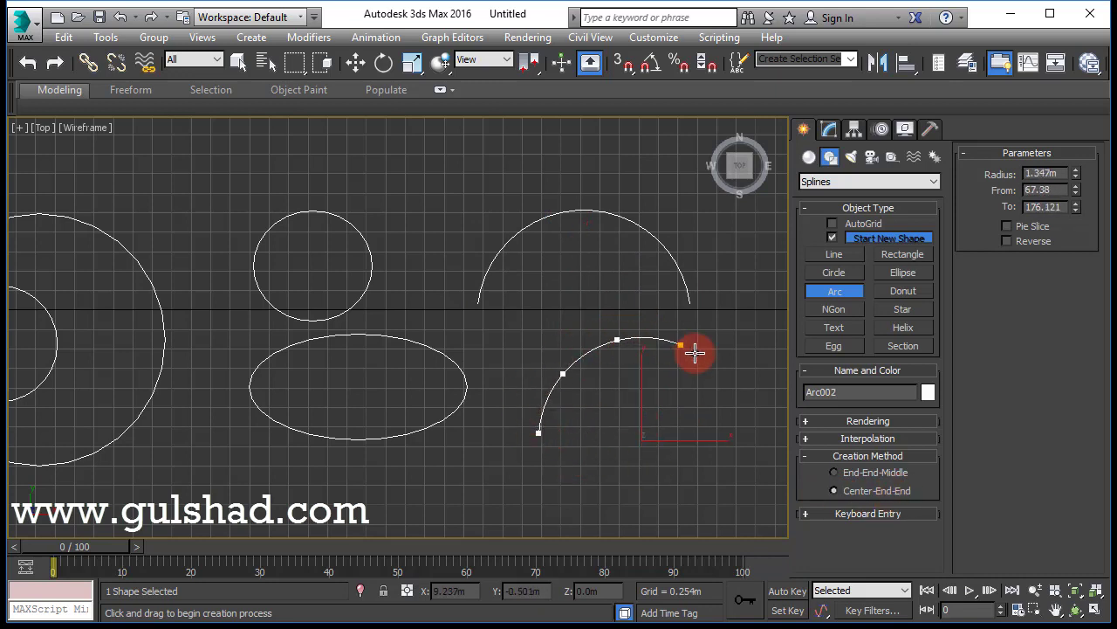
pyautogui.click(741, 428)
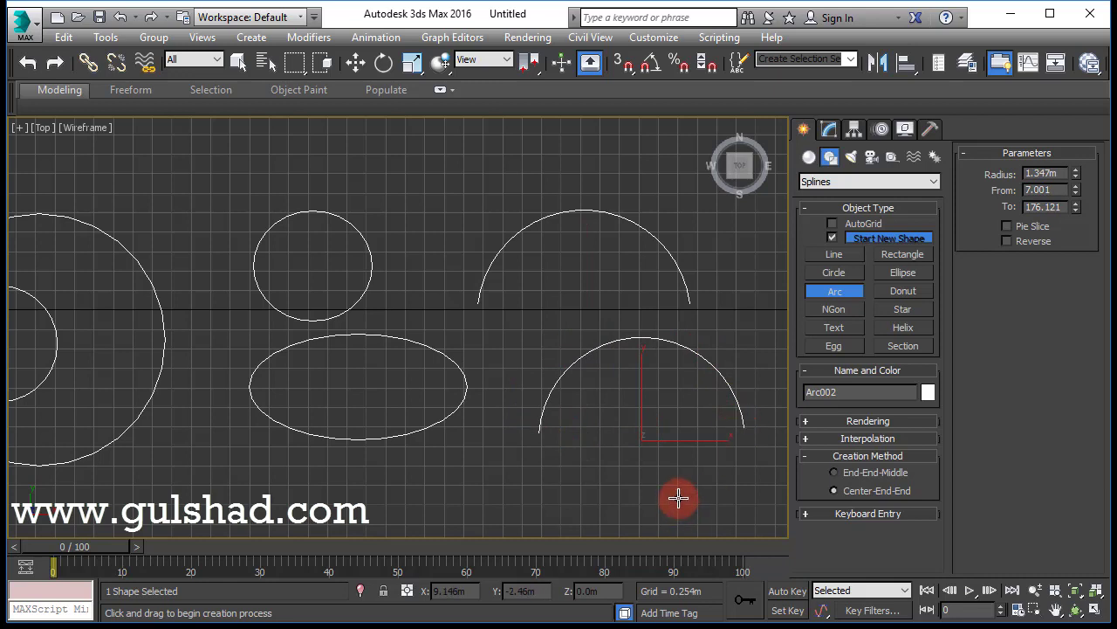
pyautogui.click(810, 516)
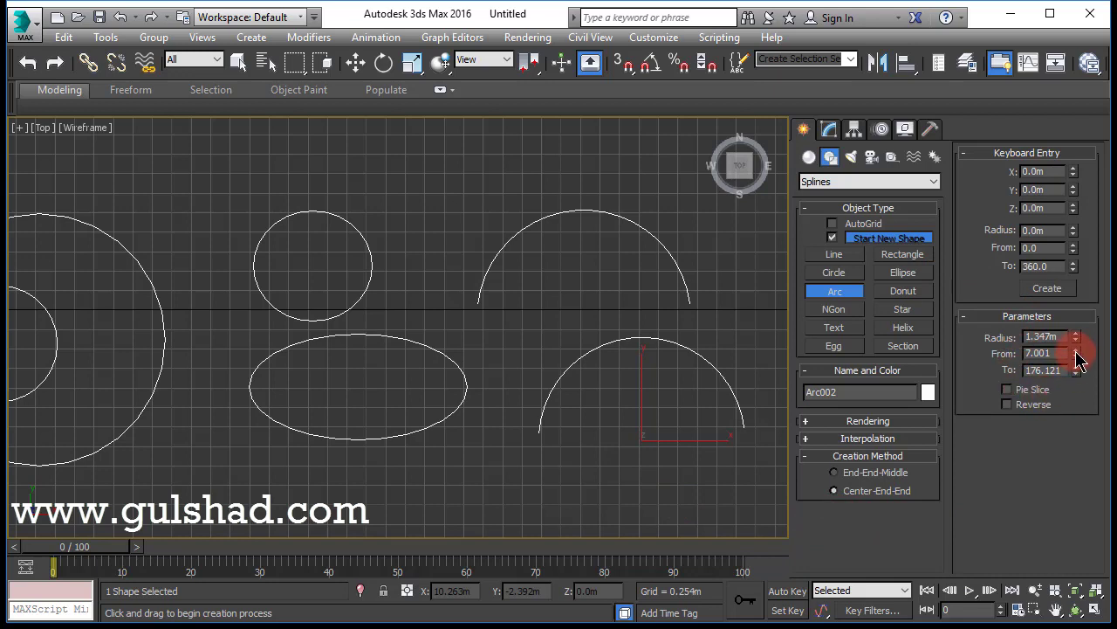
# Turn the lower arc into a pie slice with a radius of about 1.47 m, spanning about 12 to 245 degrees
pyautogui.moveTo(1079, 339); pyautogui.dragTo(1033, 391)
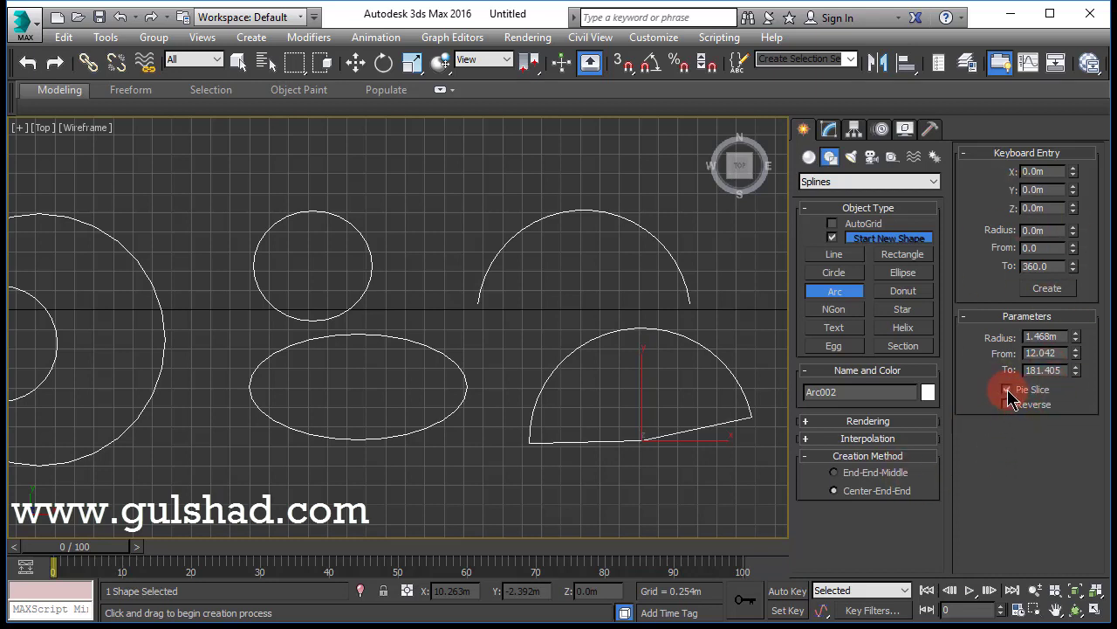
pyautogui.moveTo(1078, 370); pyautogui.dragTo(1072, 333)
pyautogui.moveTo(529, 369); pyautogui.dragTo(654, 322, button='middle')
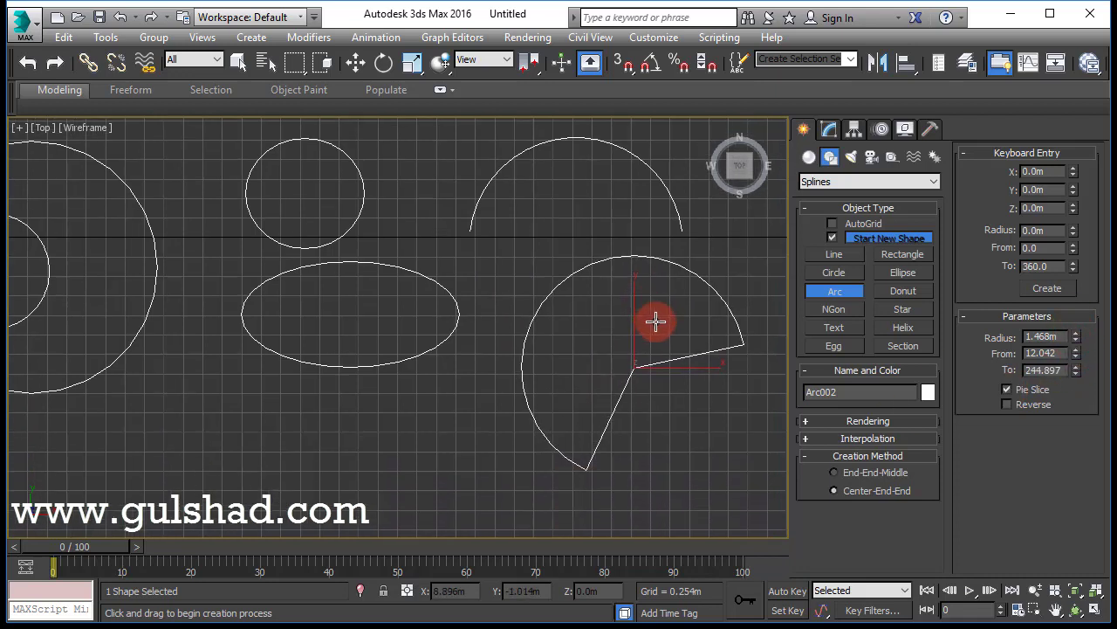
# Enable Reverse and Pie Slice on the lower arc and set its end angle to about 154.9 degrees
pyautogui.click(1008, 405)
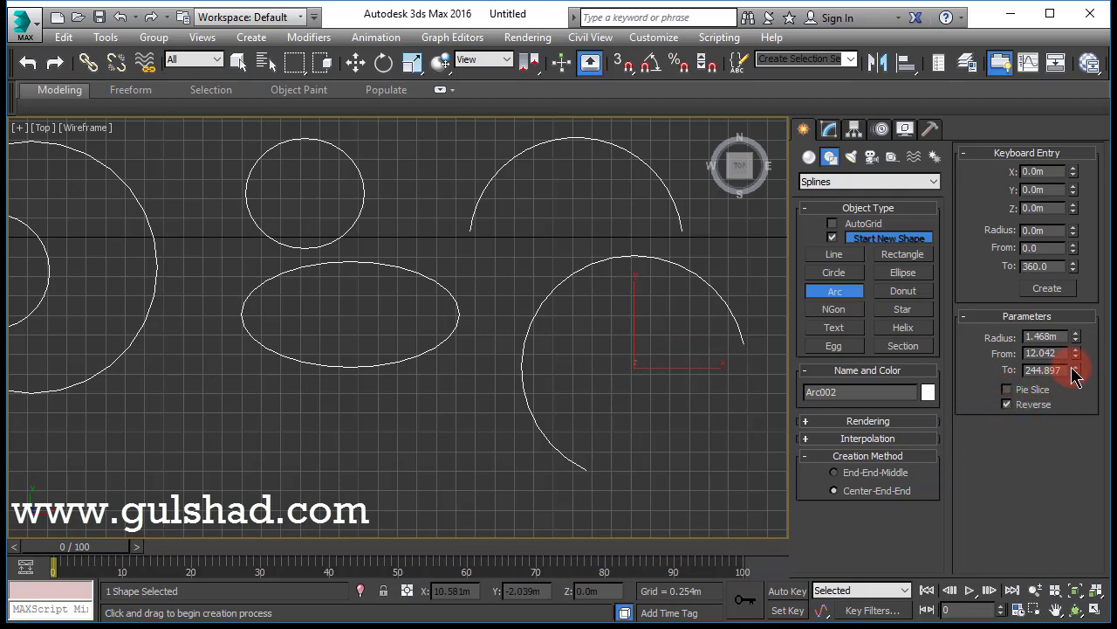
pyautogui.click(1009, 389)
pyautogui.moveTo(1075, 370); pyautogui.dragTo(1022, 431)
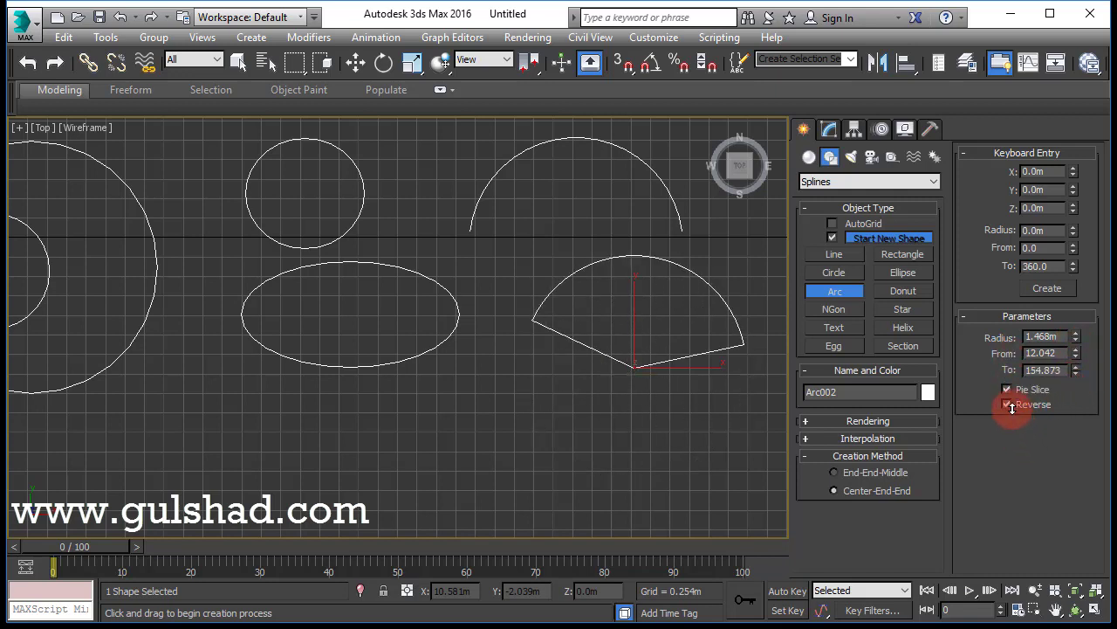
# Set the lower arc's start angle to about 30.7 degrees and radius to about 1.42 m, with Pie Slice and Reverse off
pyautogui.click(1076, 354)
pyautogui.moveTo(1076, 340); pyautogui.dragTo(1052, 231)
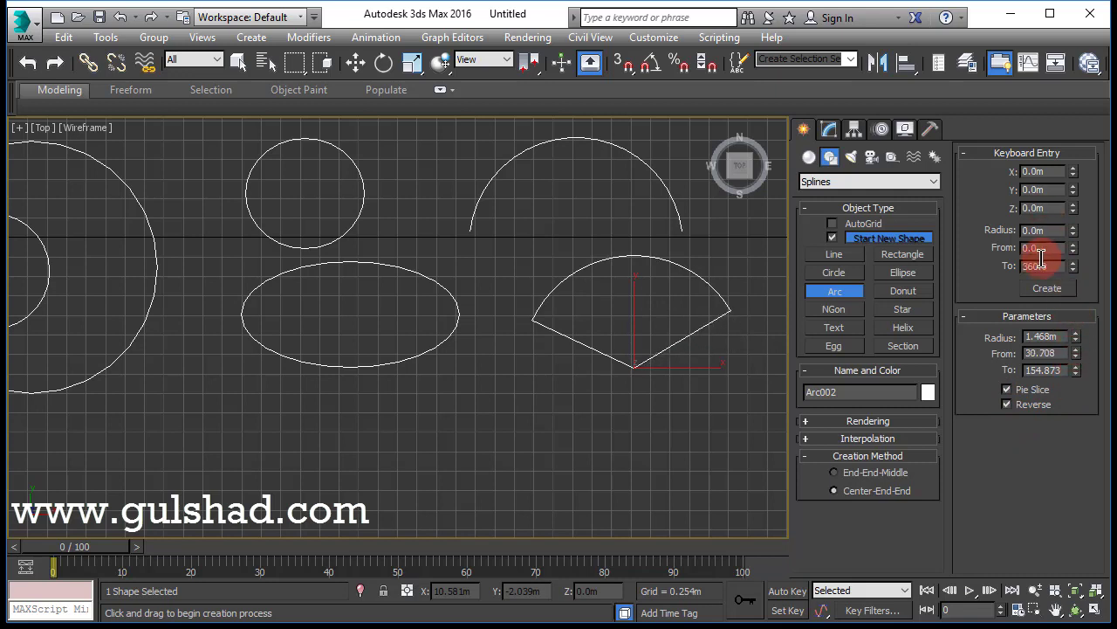
pyautogui.moveTo(1077, 341)
pyautogui.mouseDown()
pyautogui.moveTo(1073, 275)
pyautogui.moveTo(1074, 346)
pyautogui.mouseUp()
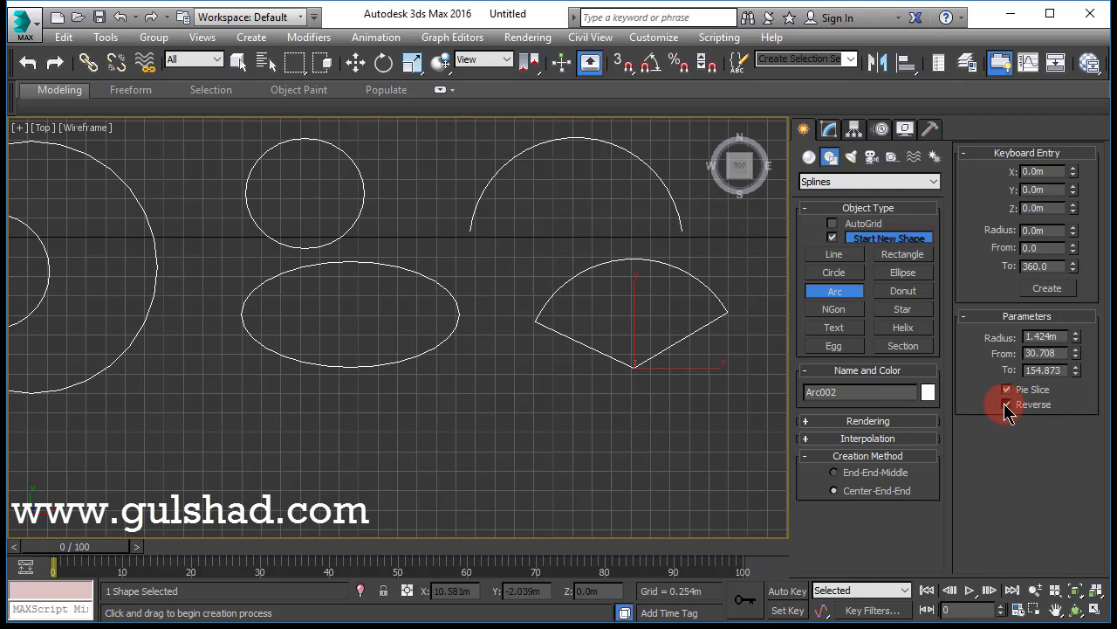
pyautogui.click(1008, 390)
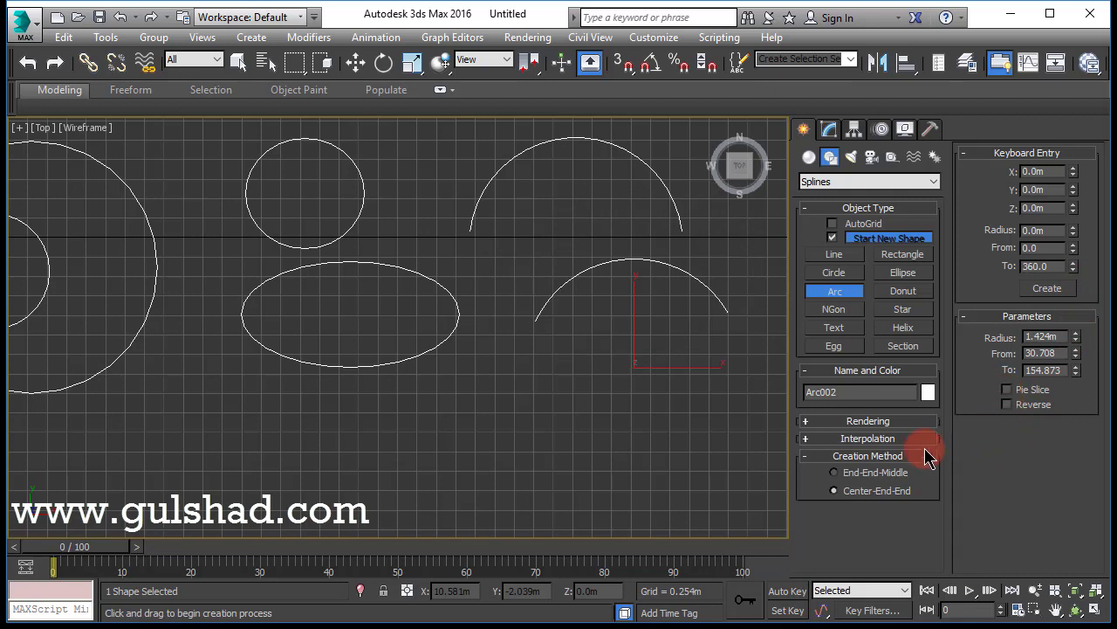
# Draw a donut with the Edge creation method below the arcs, with radii of about 0.69 m and 0.41 m
pyautogui.click(902, 293)
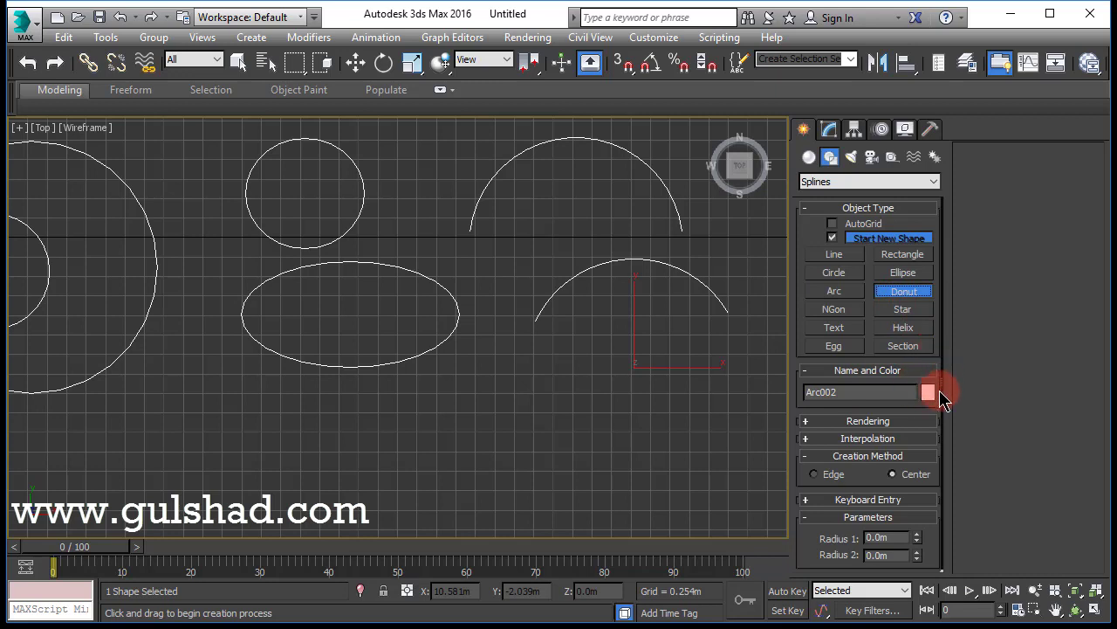
pyautogui.click(830, 483)
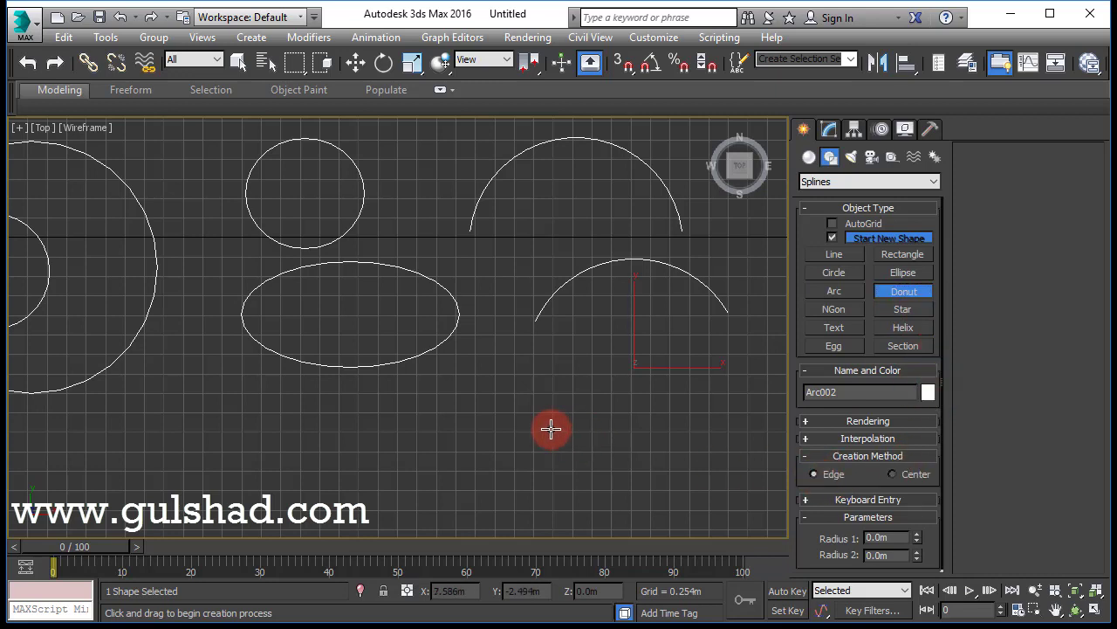
pyautogui.moveTo(541, 418); pyautogui.dragTo(642, 457)
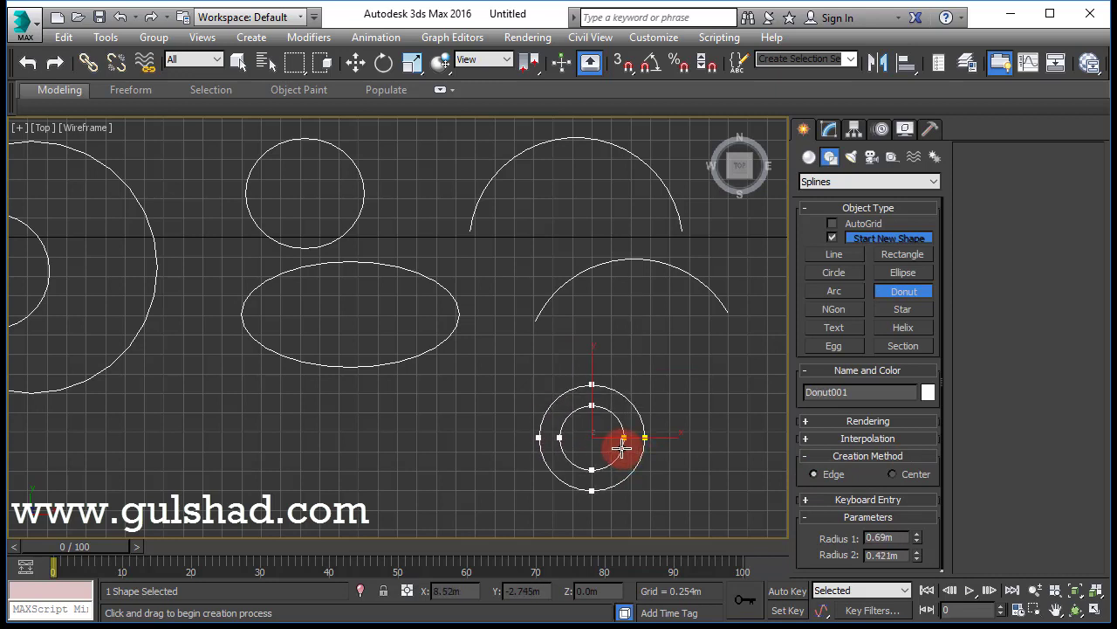
pyautogui.click(622, 447)
pyautogui.scroll(3, 656, 471)
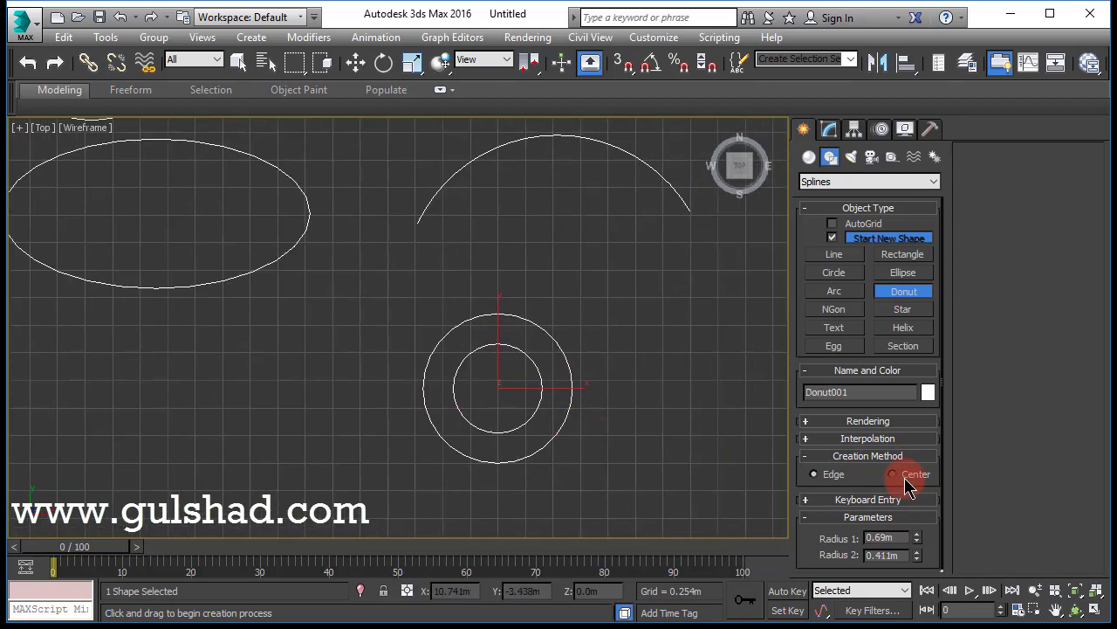
# Draw a Center-method donut beside the first one and adjust its radii to about 0.95 m and 0.68 m
pyautogui.click(893, 474)
pyautogui.moveTo(554, 456); pyautogui.dragTo(467, 447, button='middle')
pyautogui.moveTo(620, 385); pyautogui.dragTo(688, 438)
pyautogui.click(670, 423)
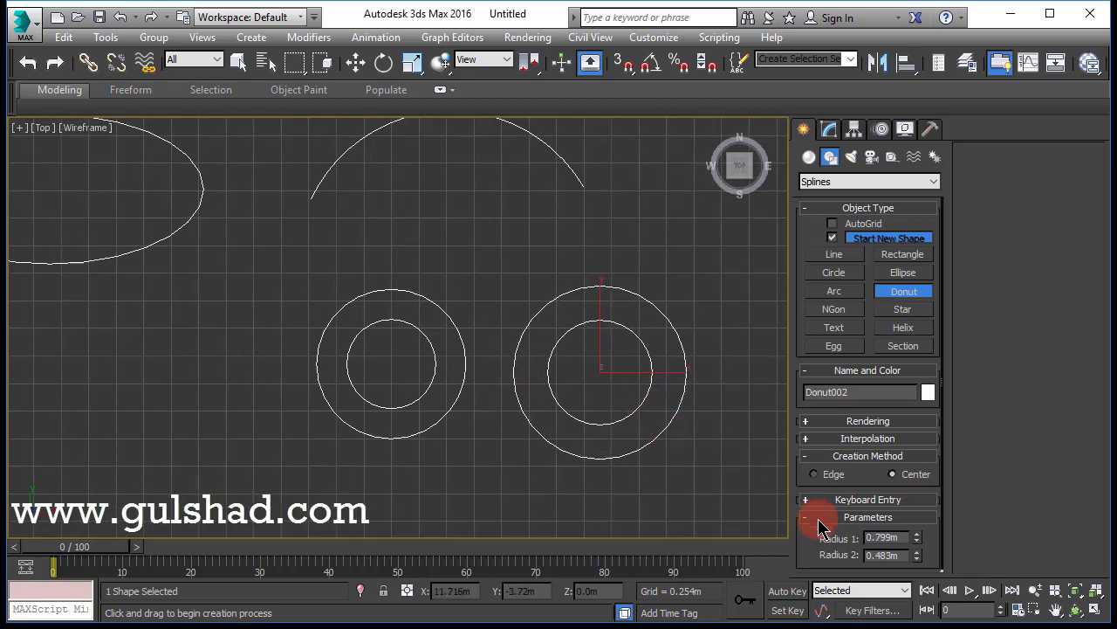
pyautogui.click(809, 501)
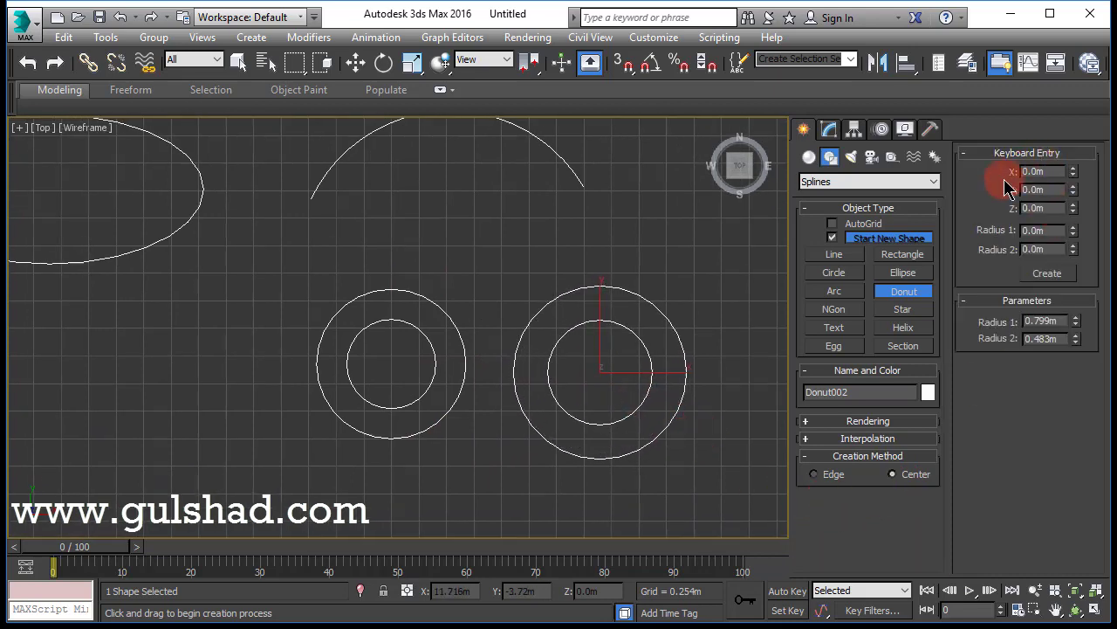
pyautogui.moveTo(1075, 310)
pyautogui.mouseDown()
pyautogui.moveTo(1075, 282)
pyautogui.moveTo(1073, 314)
pyautogui.moveTo(1073, 304)
pyautogui.mouseUp()
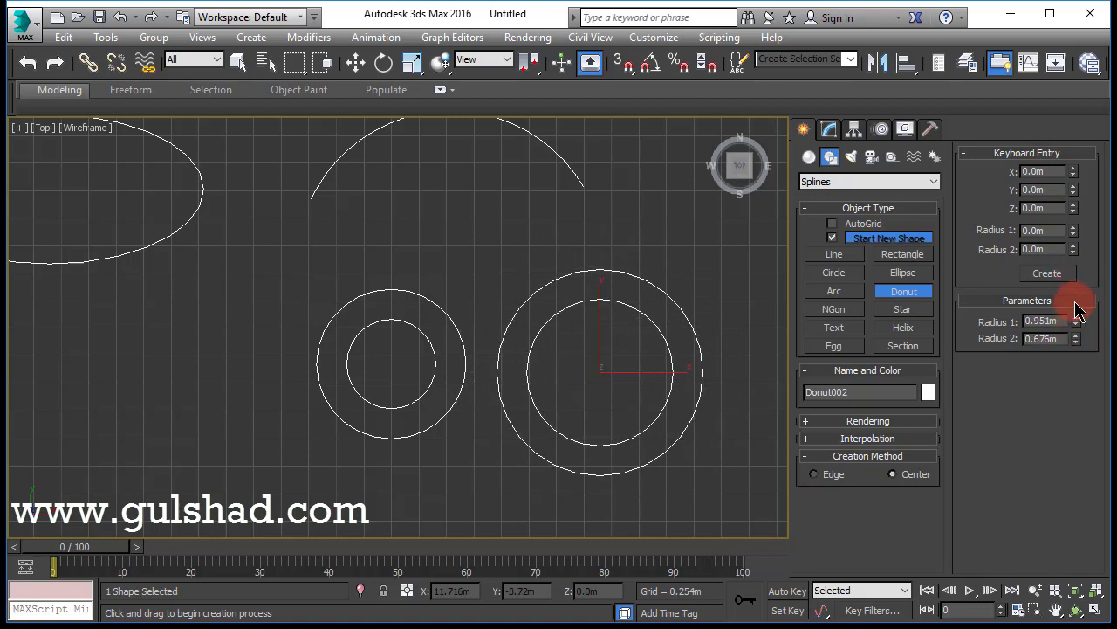
# Draw an inscribed six-sided NGon of about 0.92 m radius beside the donuts, and open its Keyboard Entry settings
pyautogui.click(836, 315)
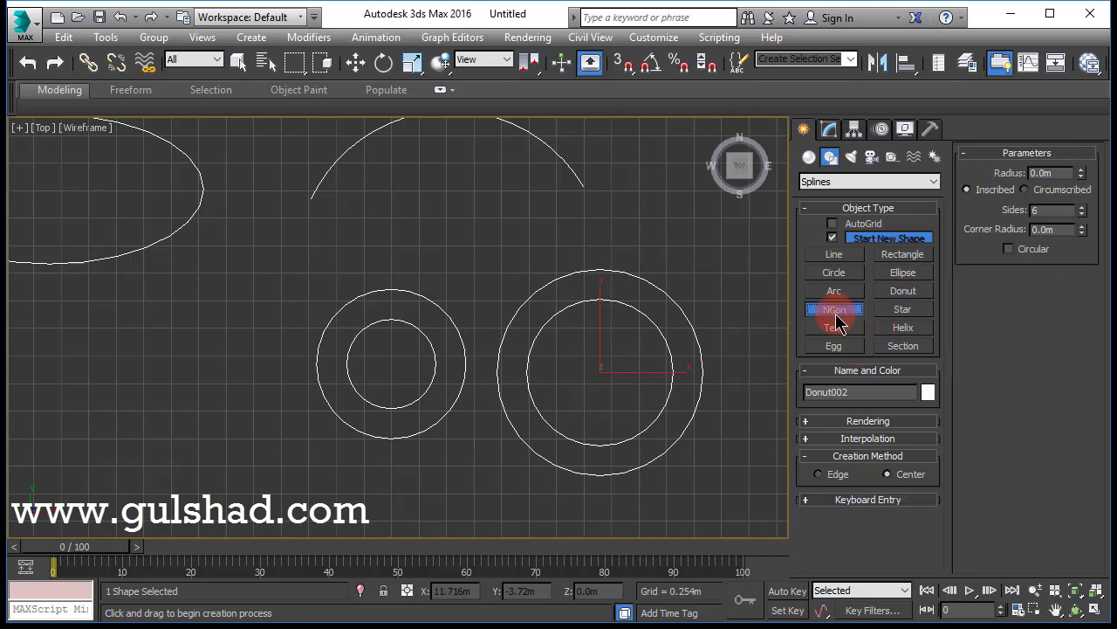
pyautogui.moveTo(521, 379); pyautogui.dragTo(374, 379, button='middle')
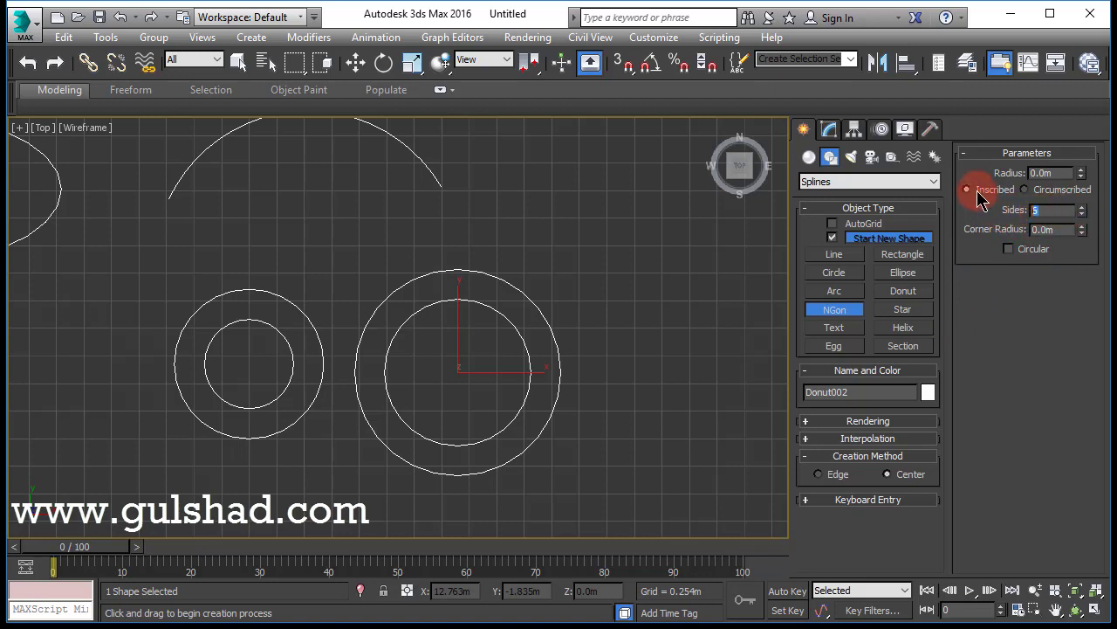
pyautogui.click(1044, 190)
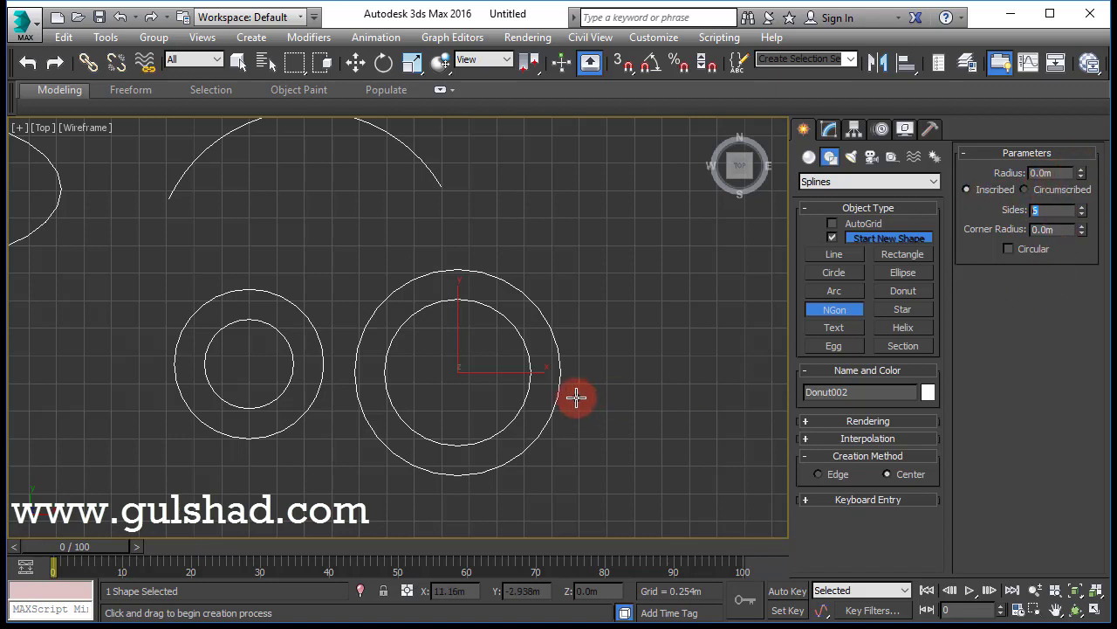
pyautogui.moveTo(622, 379); pyautogui.dragTo(507, 366, button='middle')
pyautogui.moveTo(569, 356); pyautogui.dragTo(647, 423)
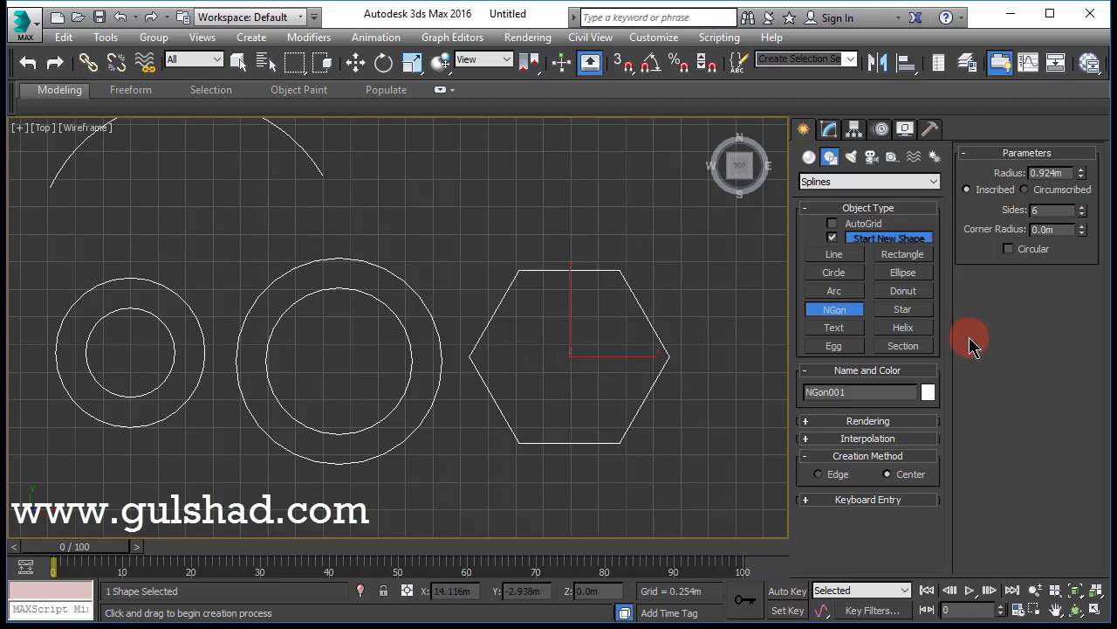
pyautogui.click(824, 500)
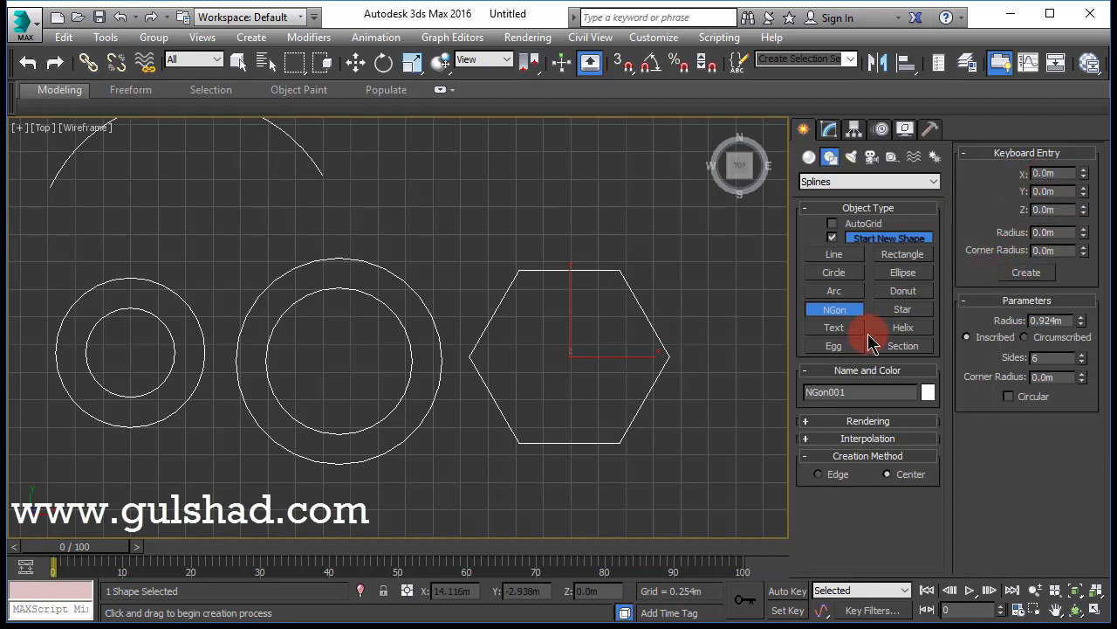
# Draw a six-pointed star beside the hexagon and adjust its radii to about 1.4 m and 0.65 m
pyautogui.click(899, 311)
pyautogui.moveTo(651, 355); pyautogui.dragTo(343, 344, button='middle')
pyautogui.moveTo(578, 334); pyautogui.dragTo(656, 411)
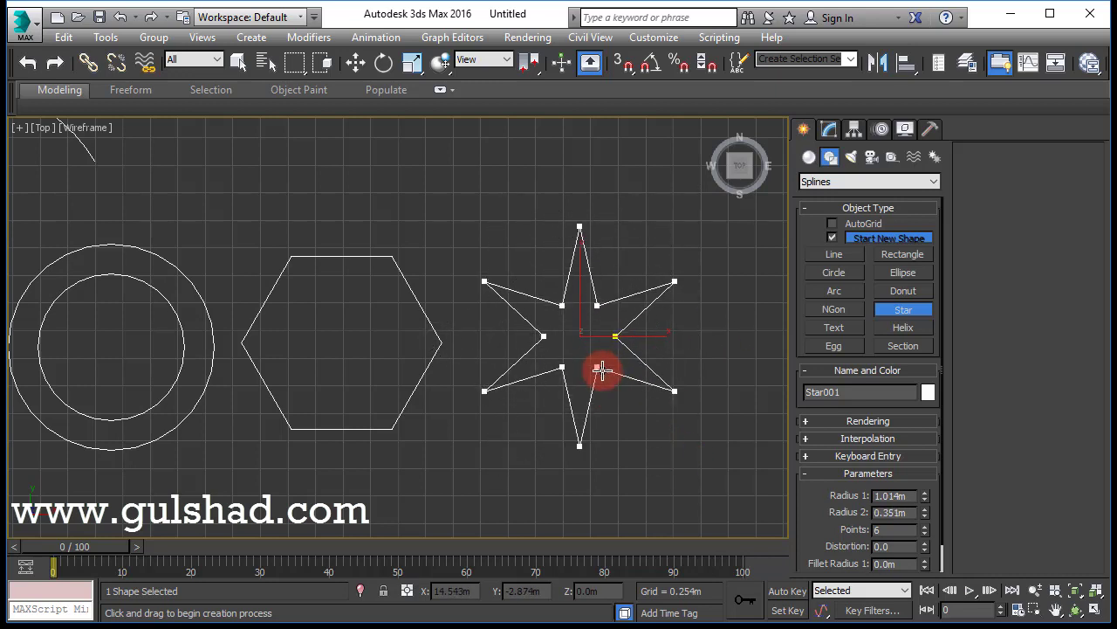
pyautogui.click(611, 382)
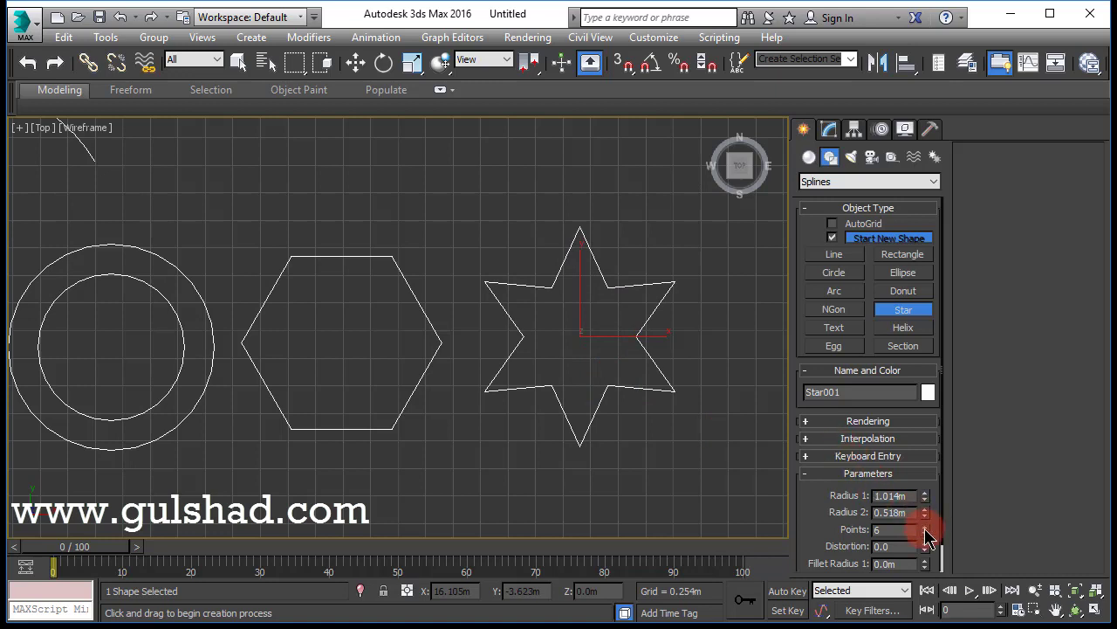
pyautogui.click(805, 456)
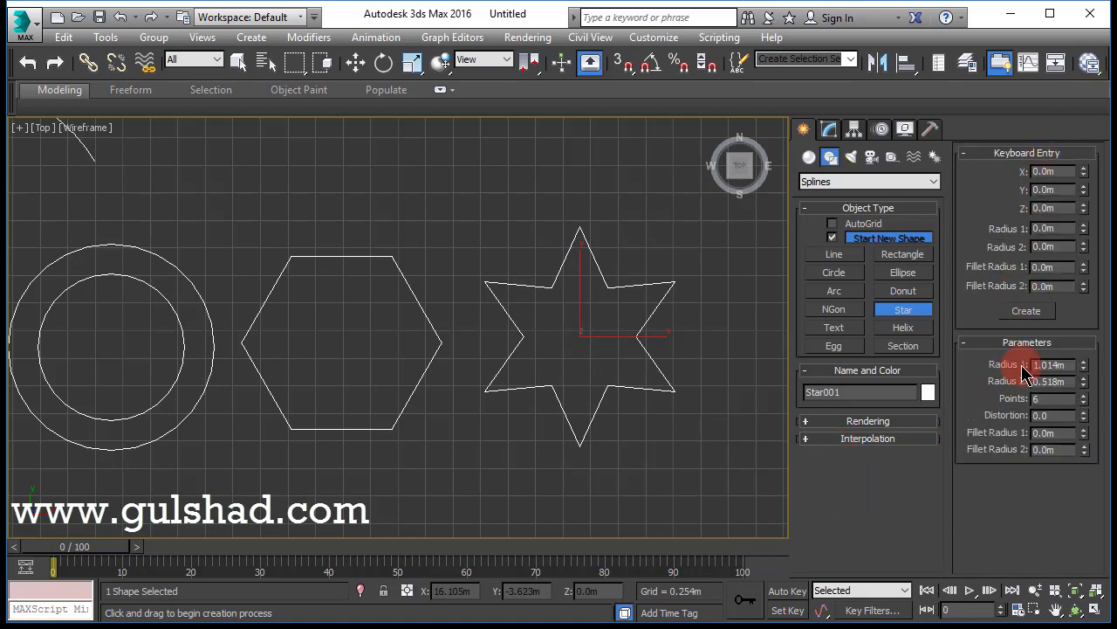
pyautogui.moveTo(1085, 368)
pyautogui.mouseDown()
pyautogui.moveTo(1080, 329)
pyautogui.moveTo(1080, 387)
pyautogui.moveTo(1077, 349)
pyautogui.moveTo(1080, 364)
pyautogui.mouseUp()
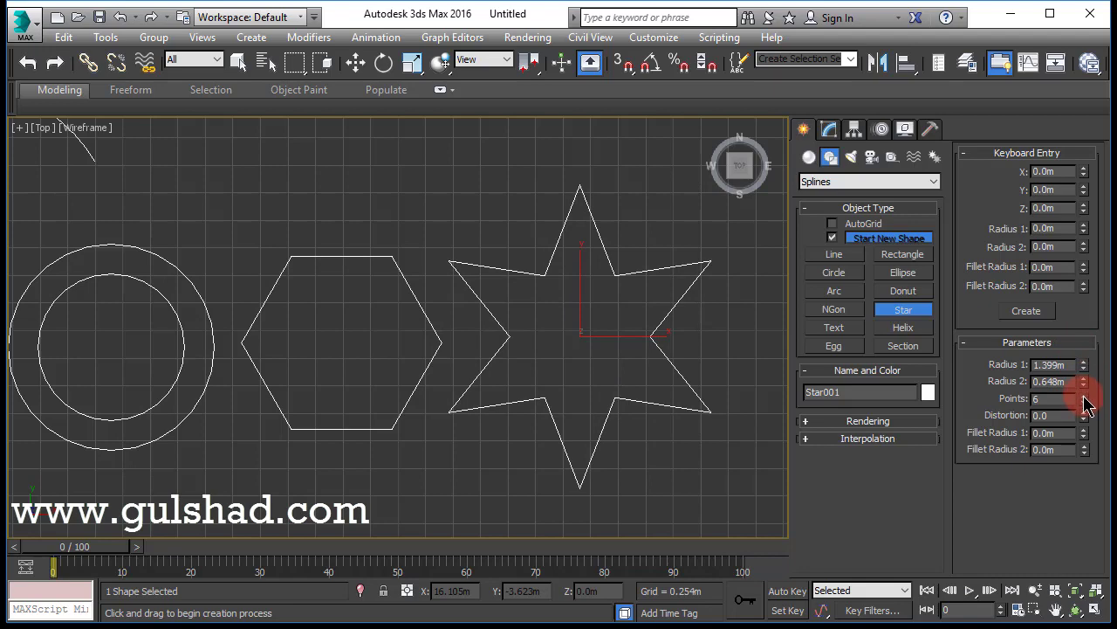
# Try higher point counts on the star, such as 10, and return it to 6 points
pyautogui.click(1085, 395)
pyautogui.click(1085, 396)
pyautogui.click(1085, 395)
pyautogui.click(1085, 396)
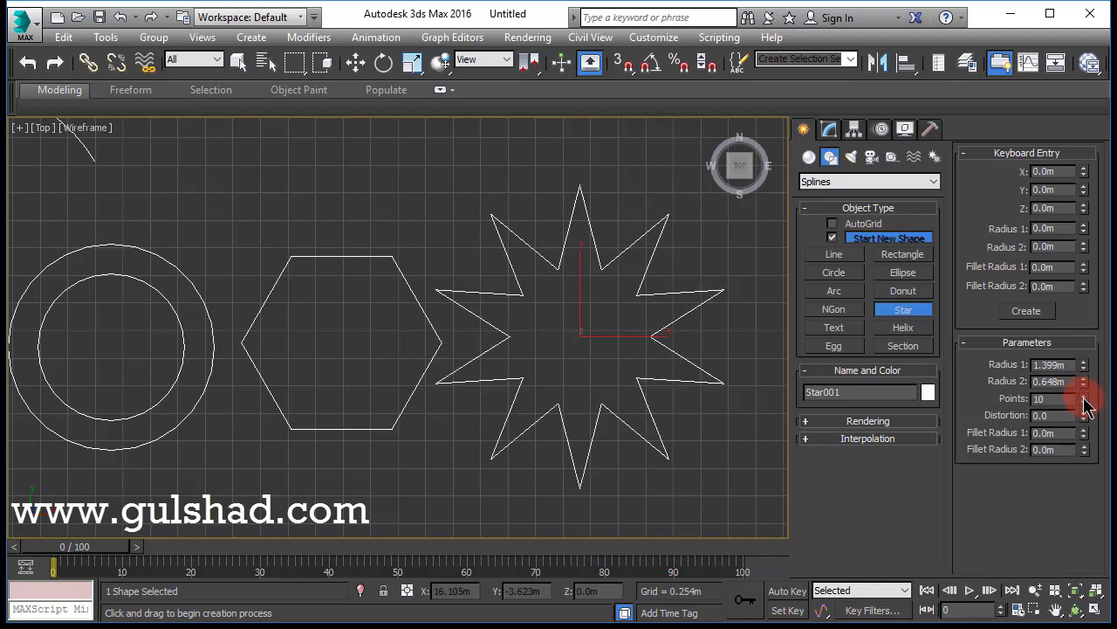
pyautogui.click(1084, 396)
pyautogui.click(1084, 396)
pyautogui.click(1084, 404)
pyautogui.click(1084, 404)
pyautogui.click(1085, 403)
pyautogui.click(1084, 403)
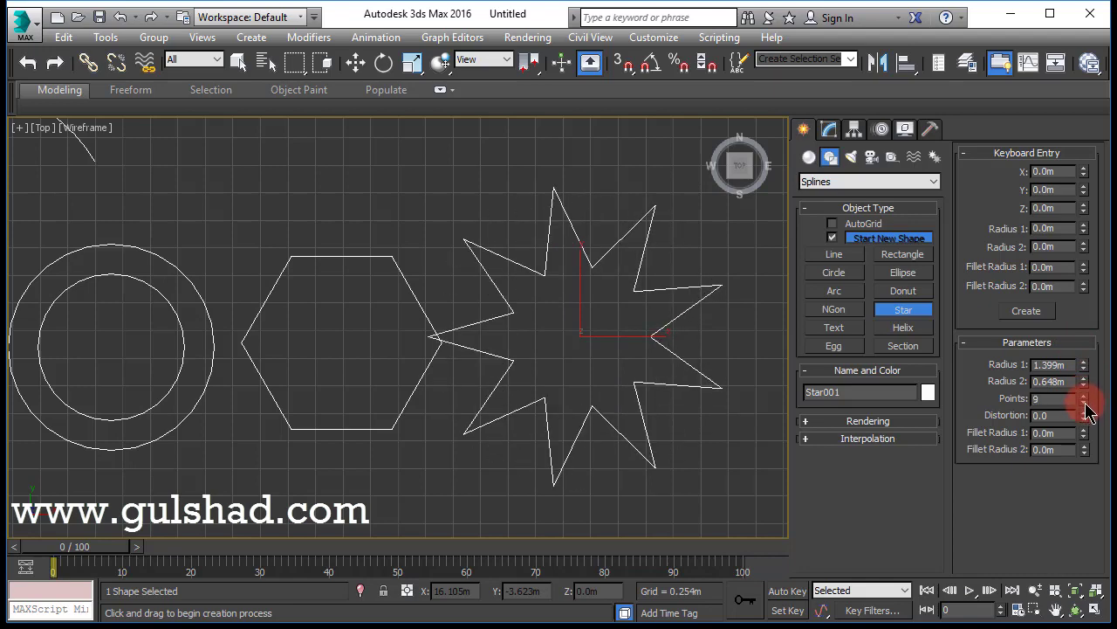
pyautogui.click(1084, 404)
pyautogui.click(1084, 403)
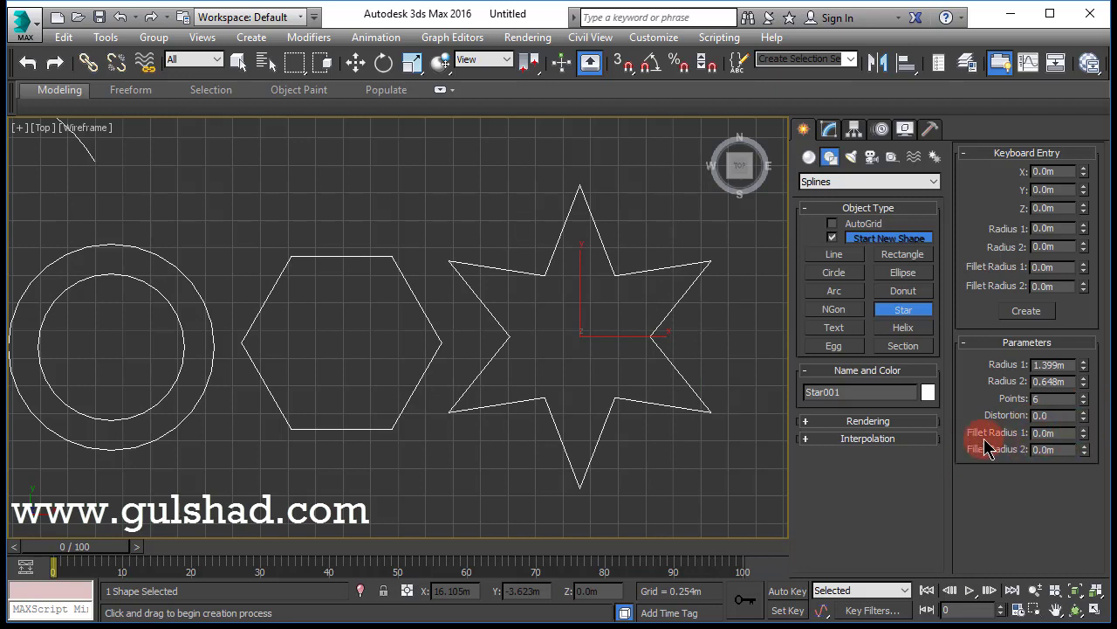
# Round the star's outer tips with a Fillet Radius 1 of about 0.29 m
pyautogui.moveTo(1091, 437); pyautogui.dragTo(1045, 19)
pyautogui.moveTo(1041, 606); pyautogui.dragTo(1063, 341)
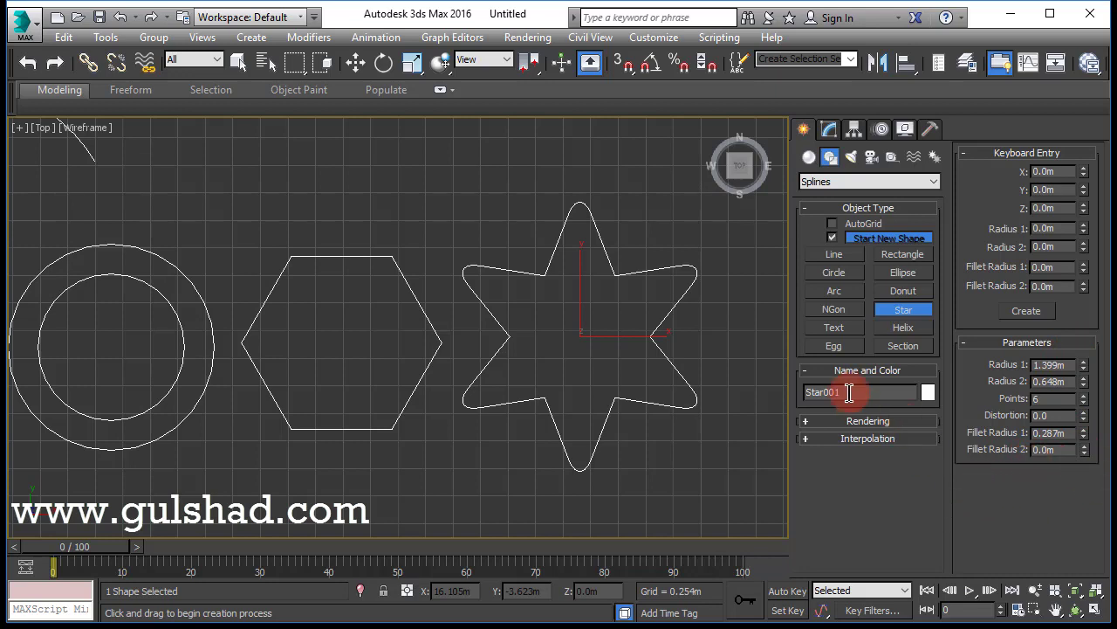
# Place two "MAX Text" text shapes in Arial at size 2.54 m, one near the star and one above it
pyautogui.click(834, 330)
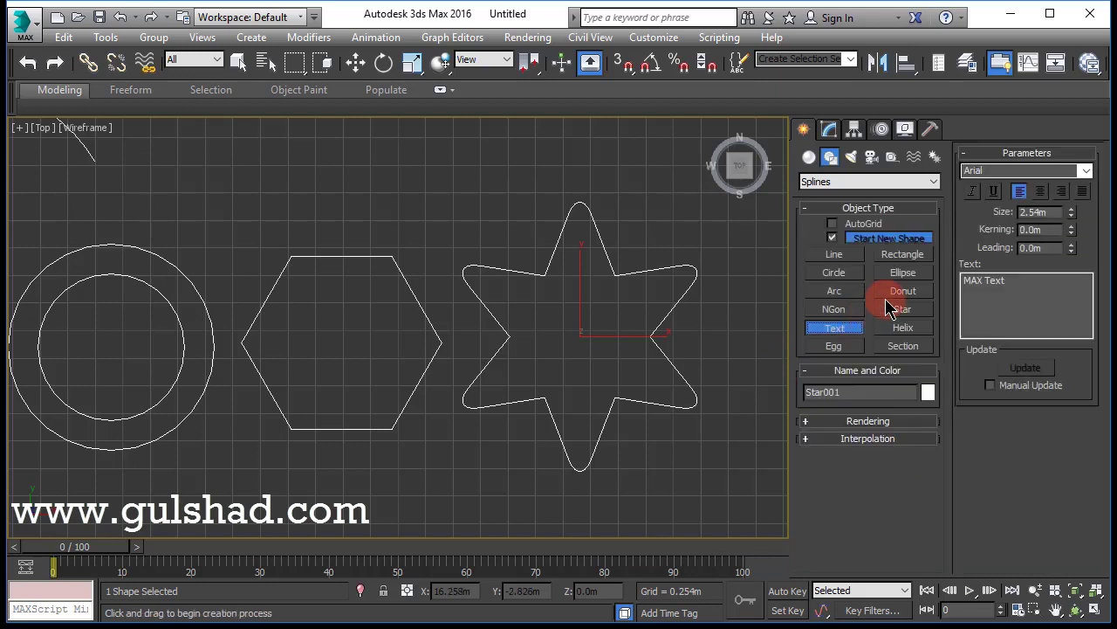
pyautogui.click(1039, 282)
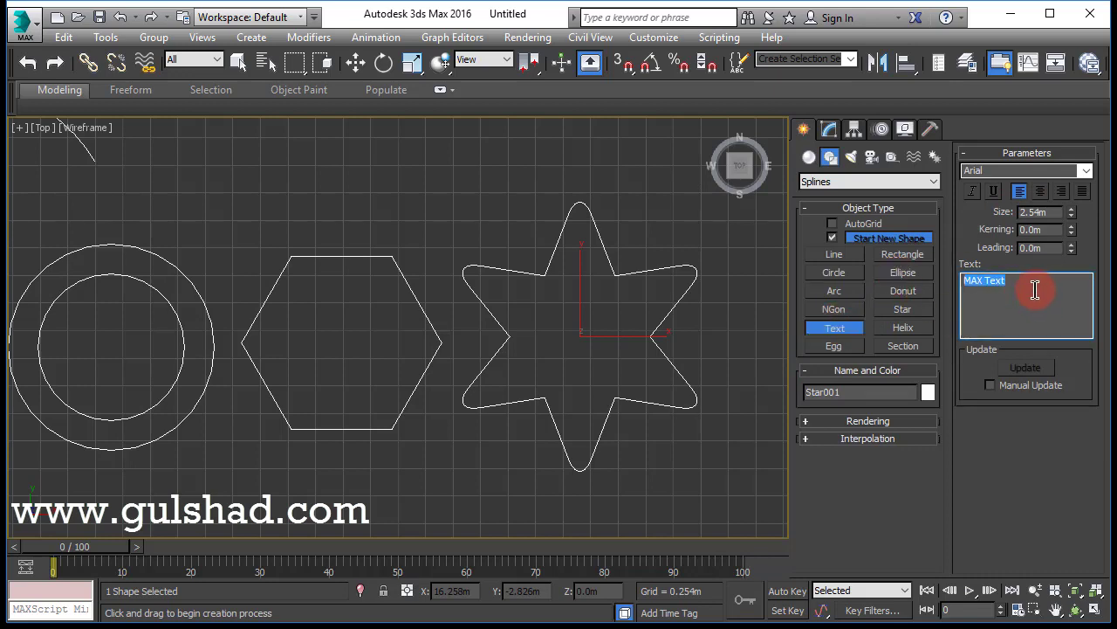
pyautogui.moveTo(687, 351); pyautogui.dragTo(584, 324, button='middle')
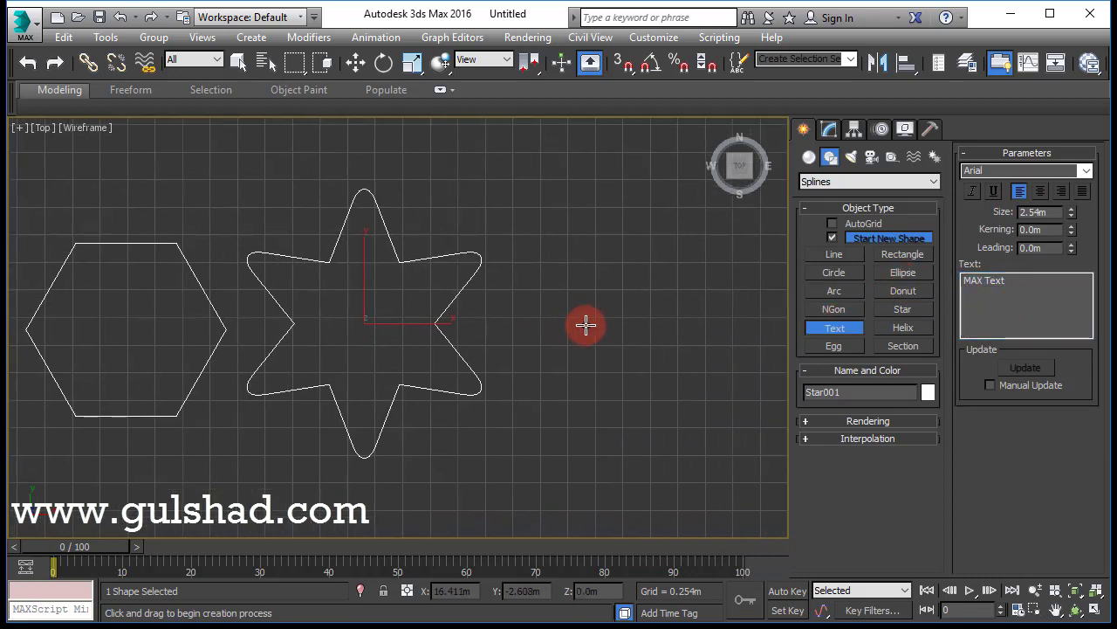
pyautogui.moveTo(584, 324); pyautogui.dragTo(561, 349)
pyautogui.scroll(-3, 471, 419)
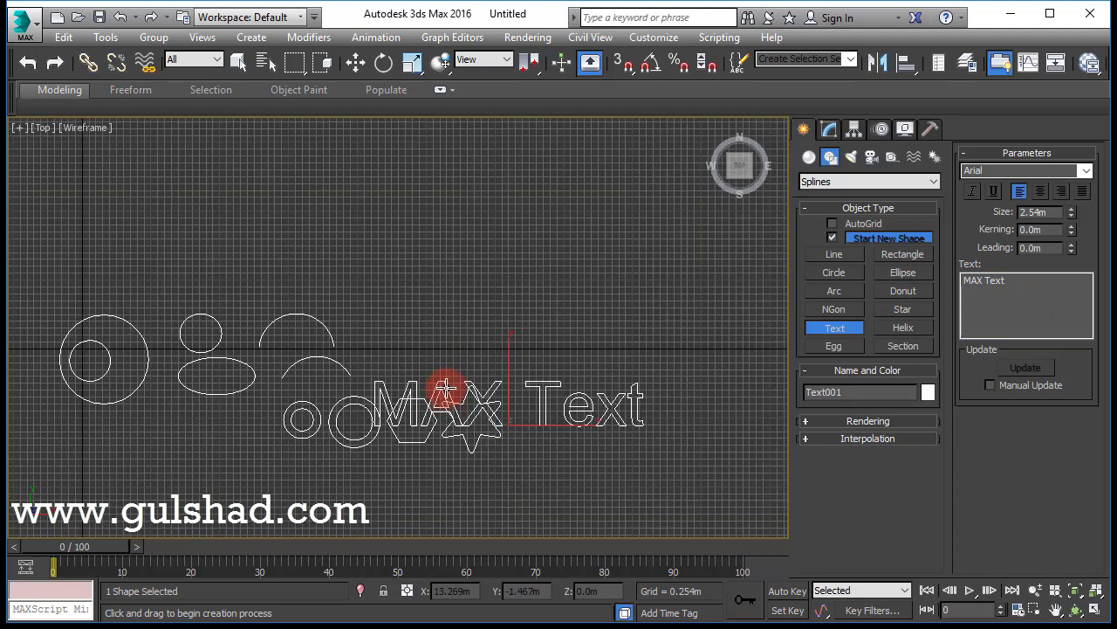
pyautogui.scroll(1, 444, 349)
pyautogui.click(445, 288)
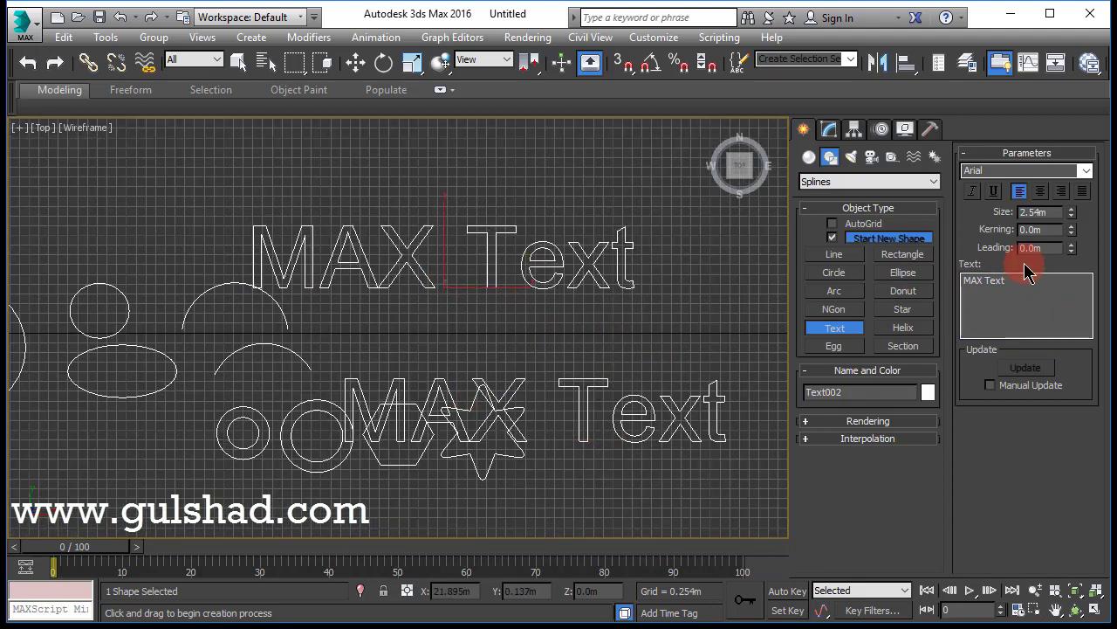
# Reduce the upper text's size to about 2.13 m and shorten its wording to "MAX"
pyautogui.click(1071, 212)
pyautogui.moveTo(1071, 219); pyautogui.dragTo(1072, 249)
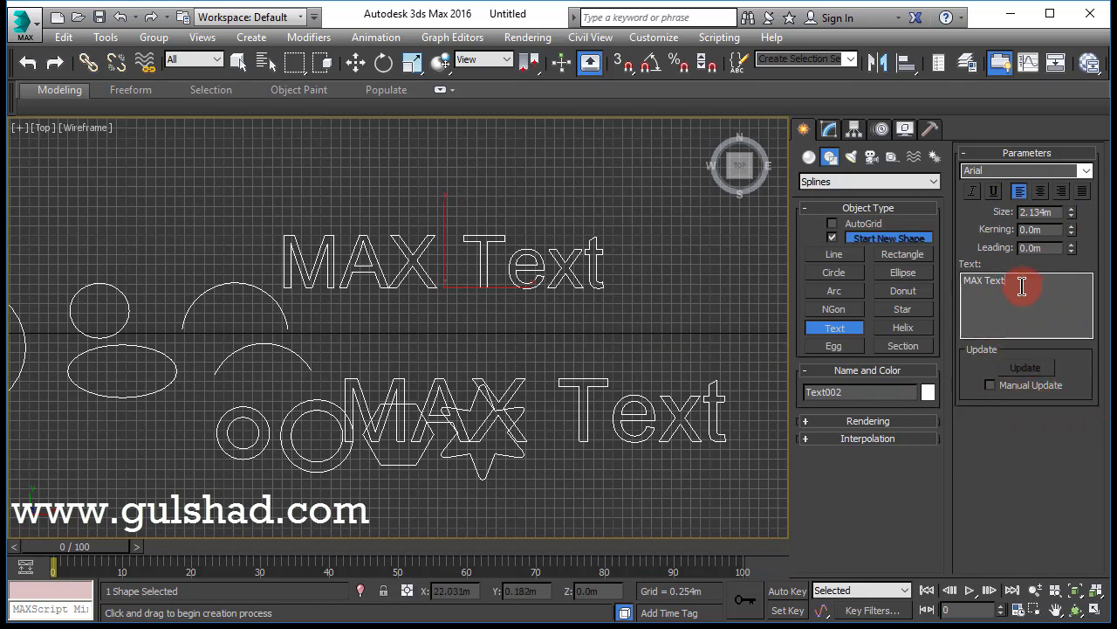
pyautogui.moveTo(1021, 286); pyautogui.dragTo(987, 288)
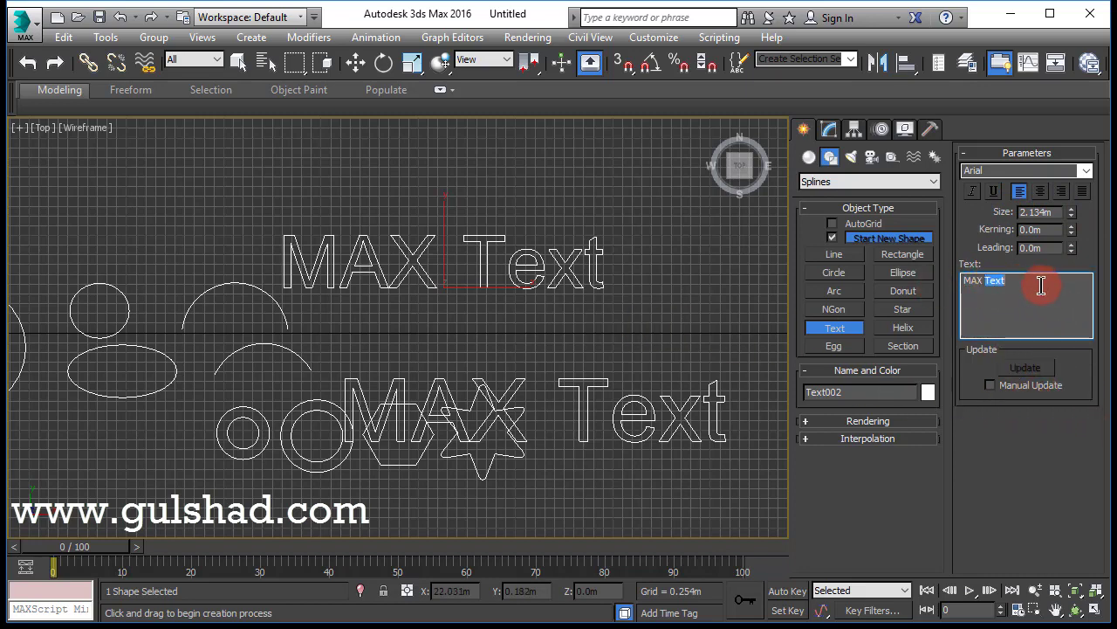
pyautogui.press('BackSpace')
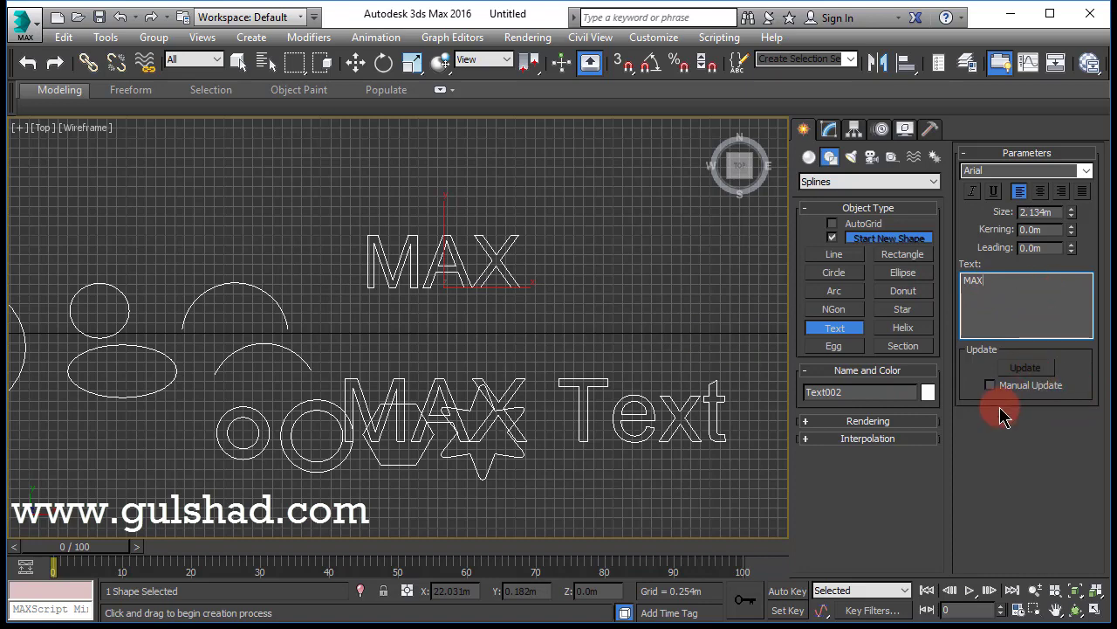
# Try Manual Update by changing the upper text to "MAX rt", and turn the option off and restore "MAX"
pyautogui.click(991, 385)
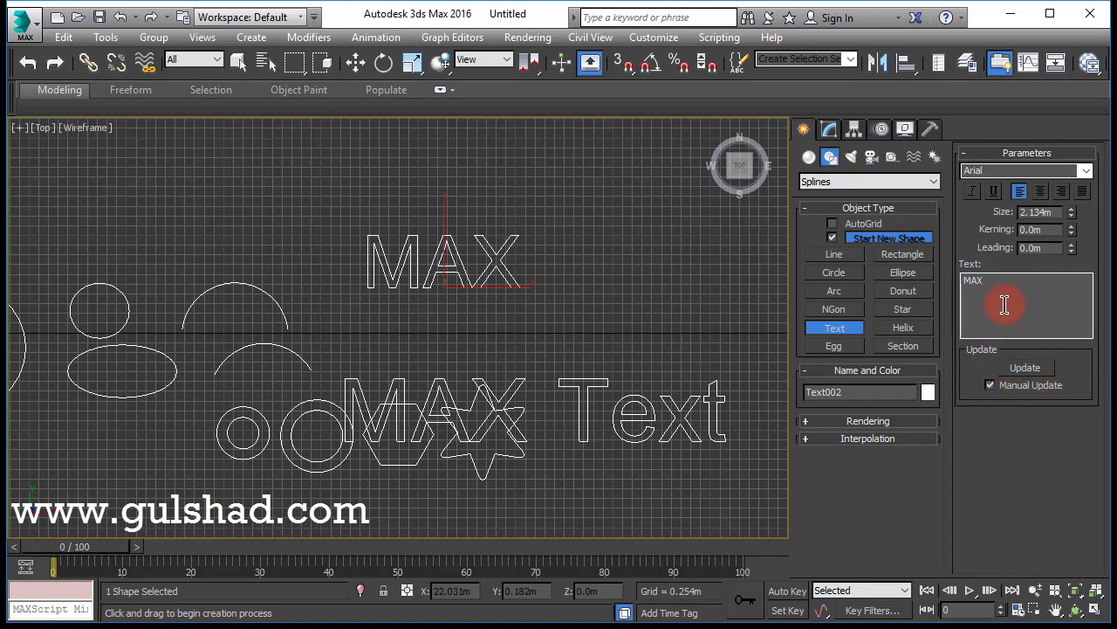
pyautogui.click(1026, 369)
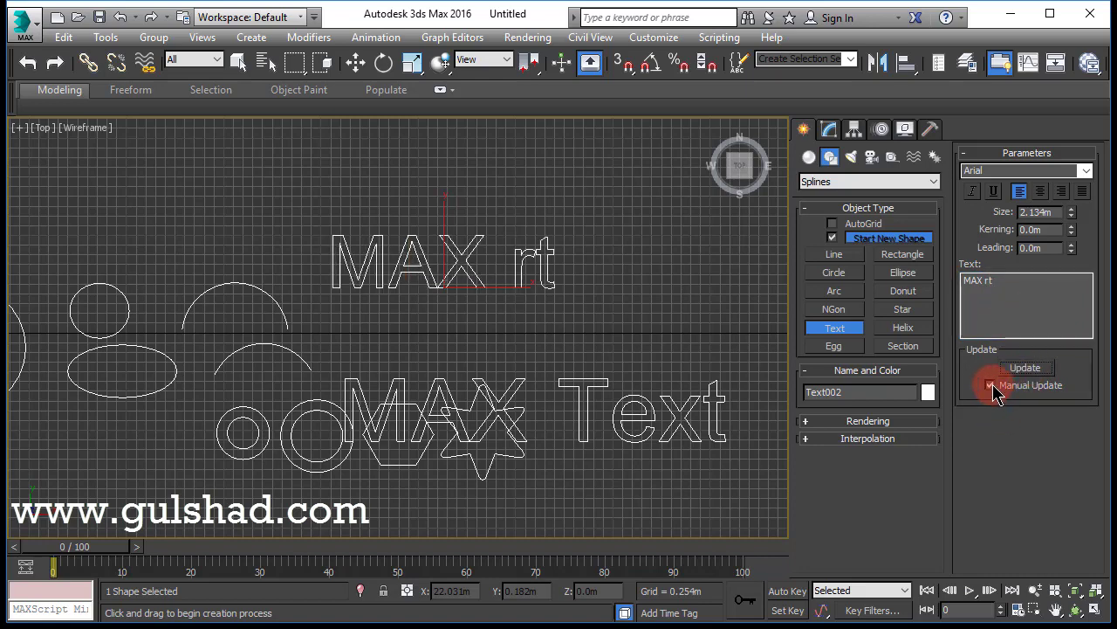
pyautogui.click(992, 385)
pyautogui.click(990, 281)
pyautogui.press('BackSpace')
pyautogui.press('BackSpace')
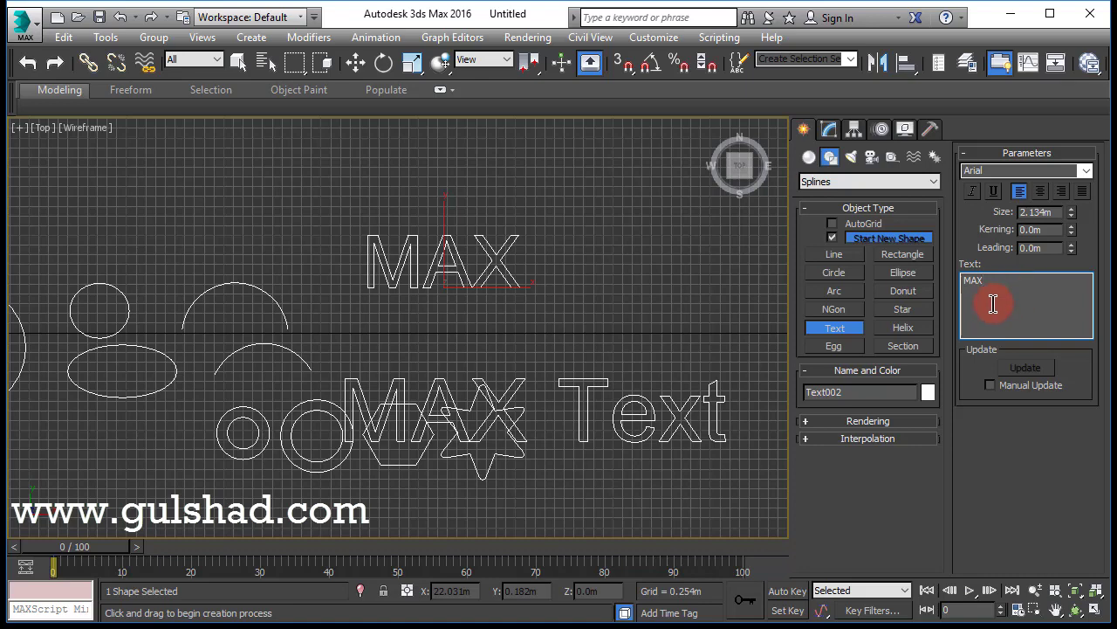
# Draw a Center-method helix beside the text, with radii of about 1.83 m and 2.6 m and a height of about -1.48 m
pyautogui.click(904, 329)
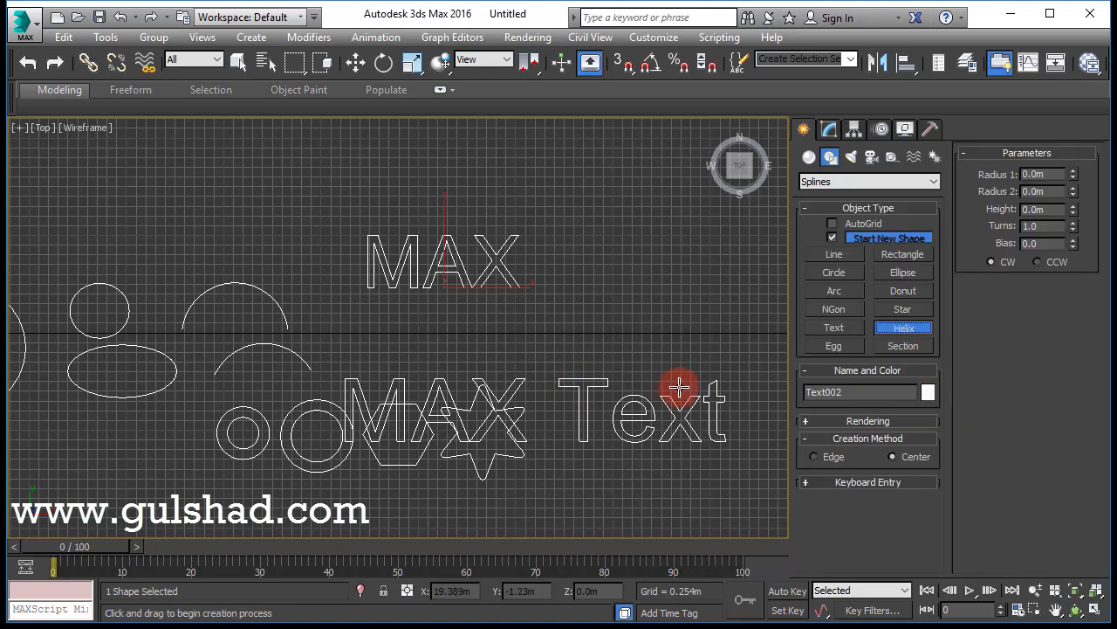
pyautogui.moveTo(681, 387); pyautogui.dragTo(482, 405, button='middle')
pyautogui.moveTo(627, 366)
pyautogui.mouseDown()
pyautogui.moveTo(644, 317)
pyautogui.moveTo(656, 327)
pyautogui.moveTo(669, 312)
pyautogui.moveTo(619, 376)
pyautogui.mouseUp()
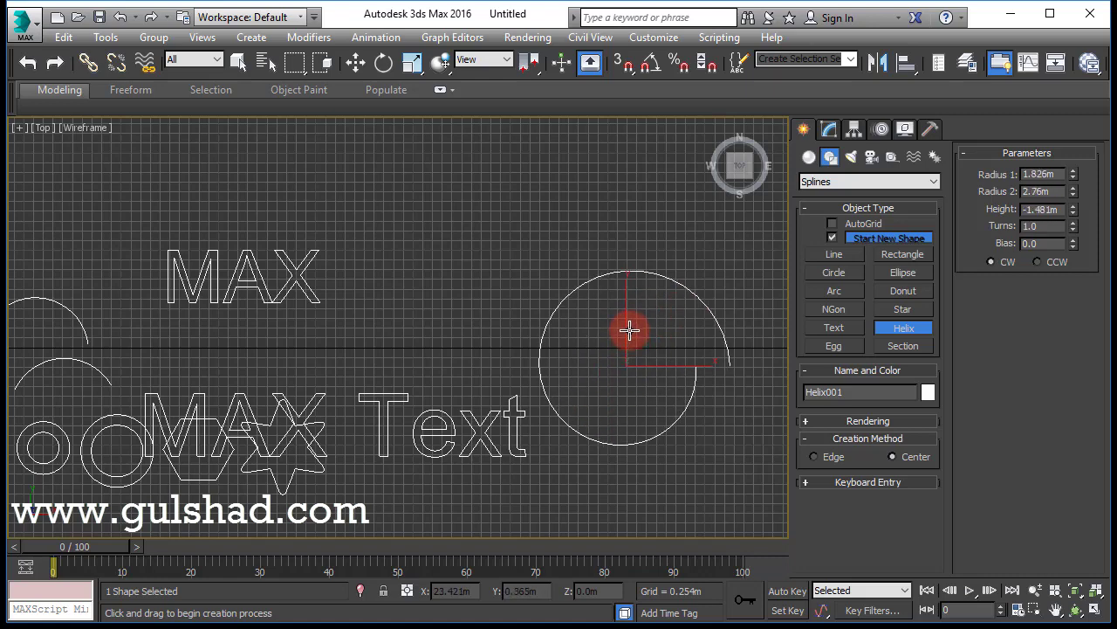
pyautogui.moveTo(714, 416); pyautogui.dragTo(688, 402, button='middle')
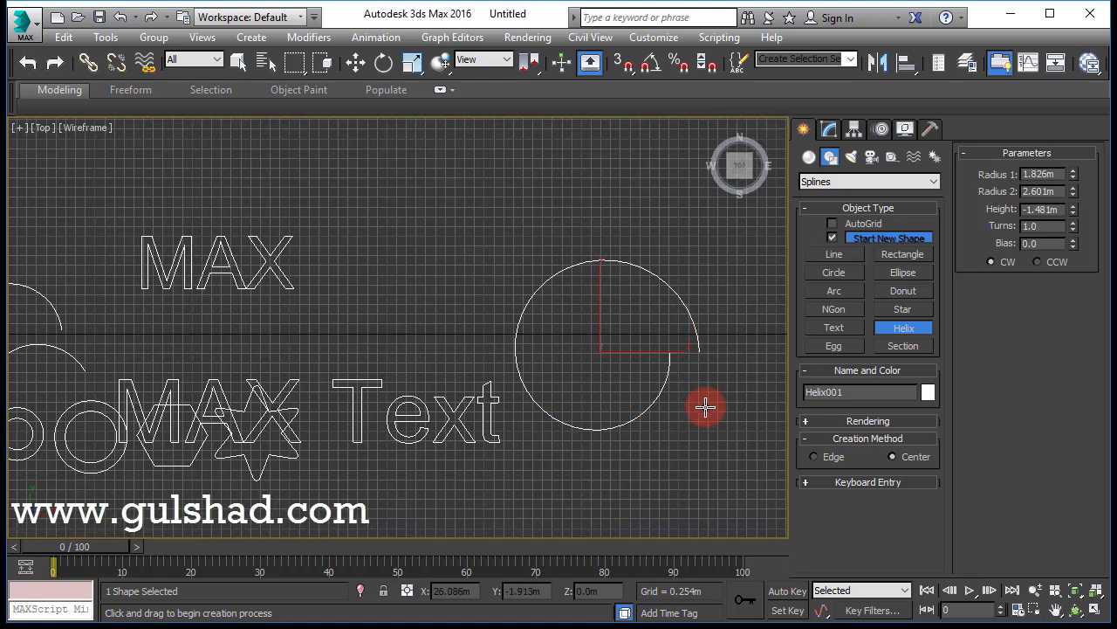
# Switch to a maximized Perspective view and examine the helix from the side
pyautogui.hotkey('alt', 'w')
pyautogui.moveTo(703, 404); pyautogui.dragTo(582, 430, button='middle')
pyautogui.hotkey('alt', 'w')
pyautogui.scroll(-10, 581, 430)
pyautogui.moveTo(498, 454); pyautogui.dragTo(634, 416, button='middle')
pyautogui.scroll(10, 519, 340)
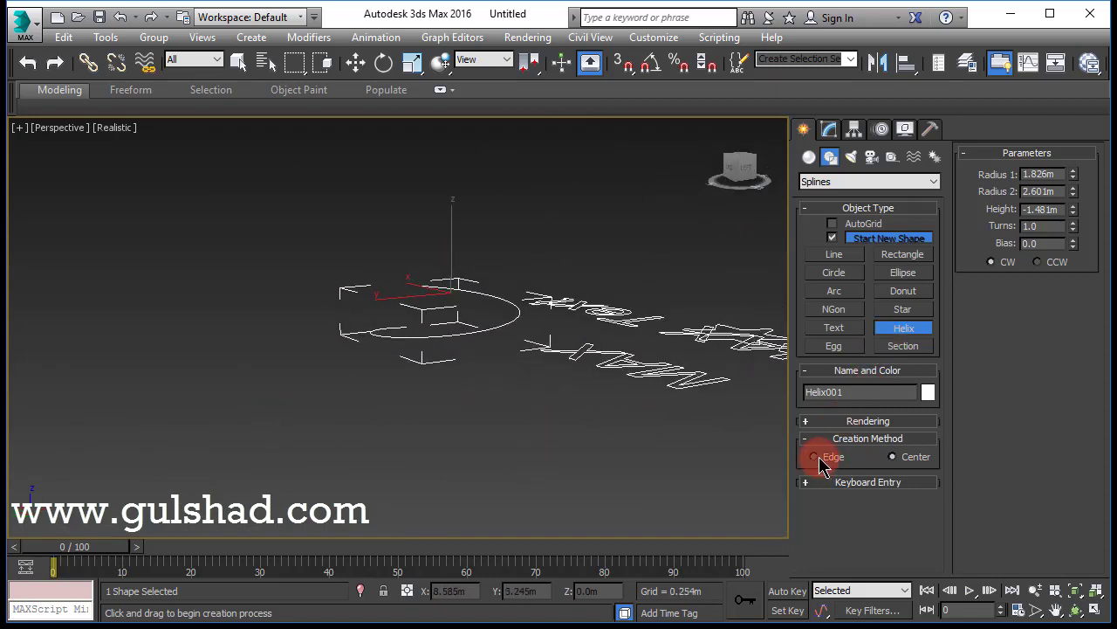
# Draw a second Center-method helix in the open area beside the first, with radii of about 1.45 m and 1.08 m and a height of about 3.48 m
pyautogui.click(894, 458)
pyautogui.click(810, 484)
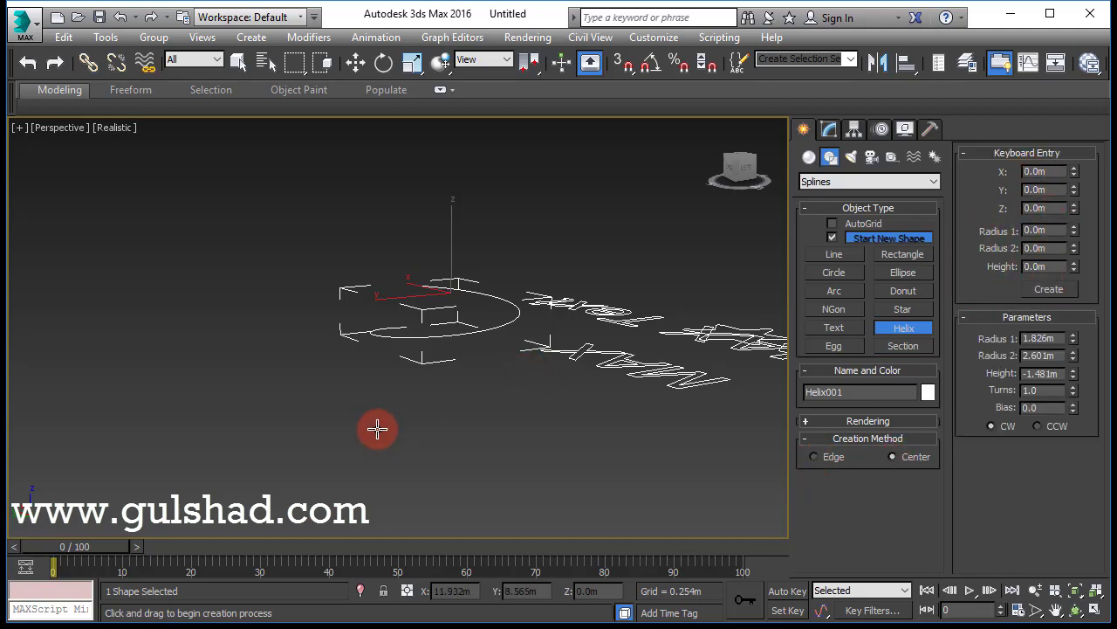
pyautogui.moveTo(374, 427); pyautogui.dragTo(459, 393, button='middle')
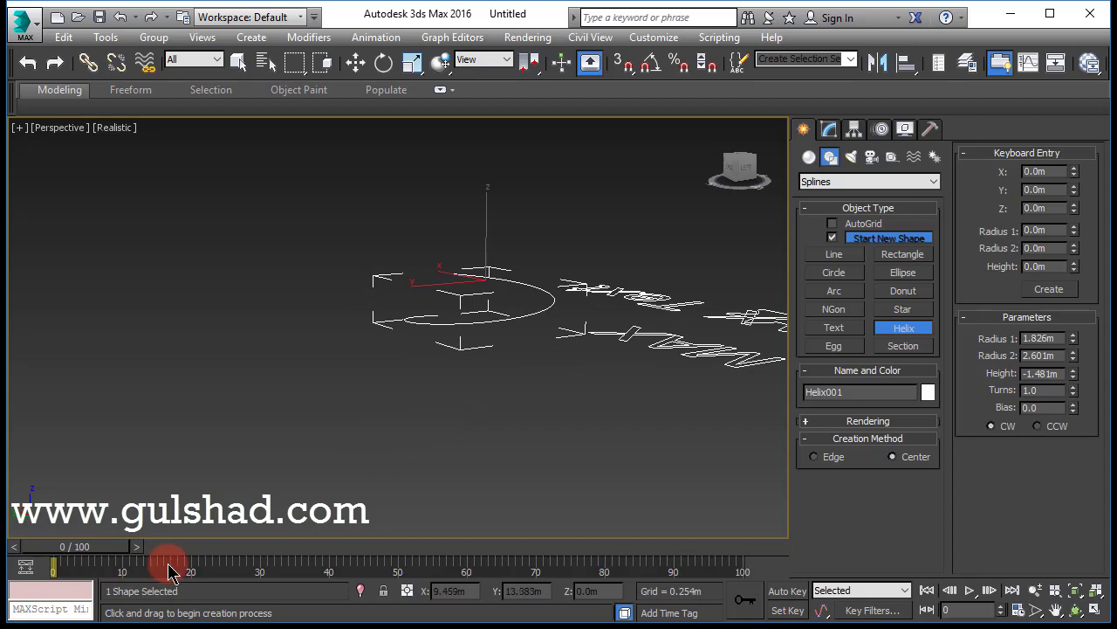
pyautogui.moveTo(275, 436); pyautogui.dragTo(300, 466)
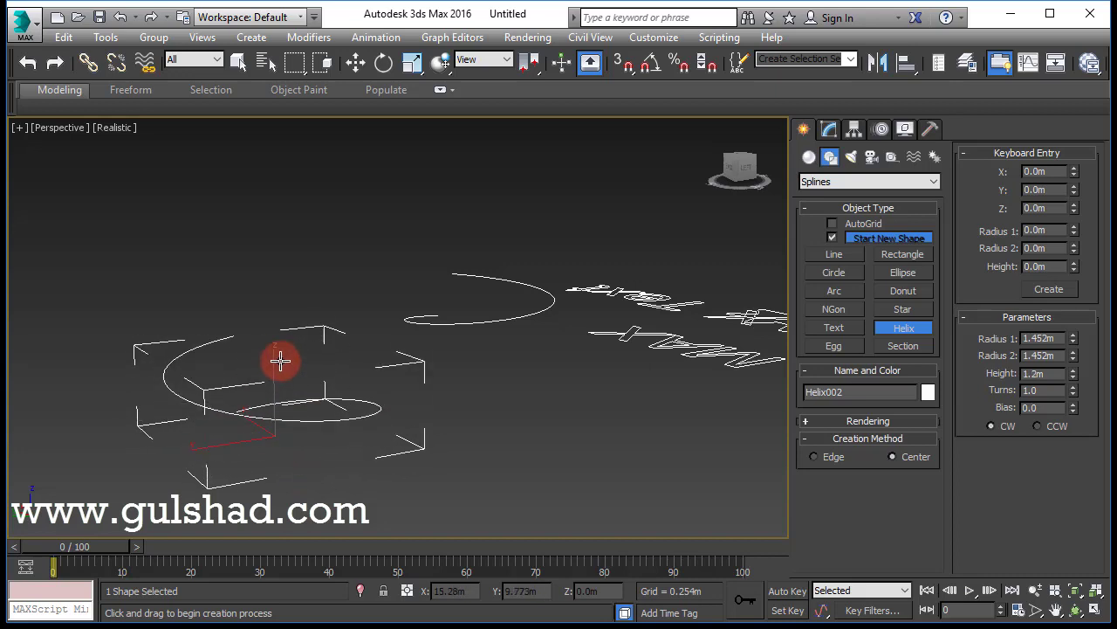
pyautogui.click(279, 183)
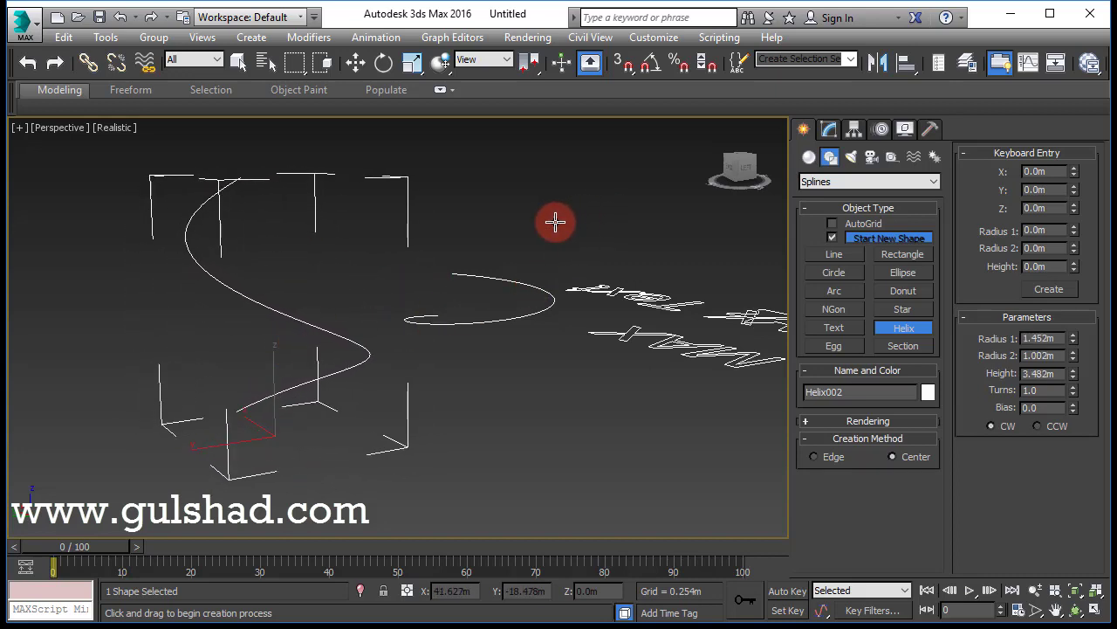
pyautogui.click(399, 372)
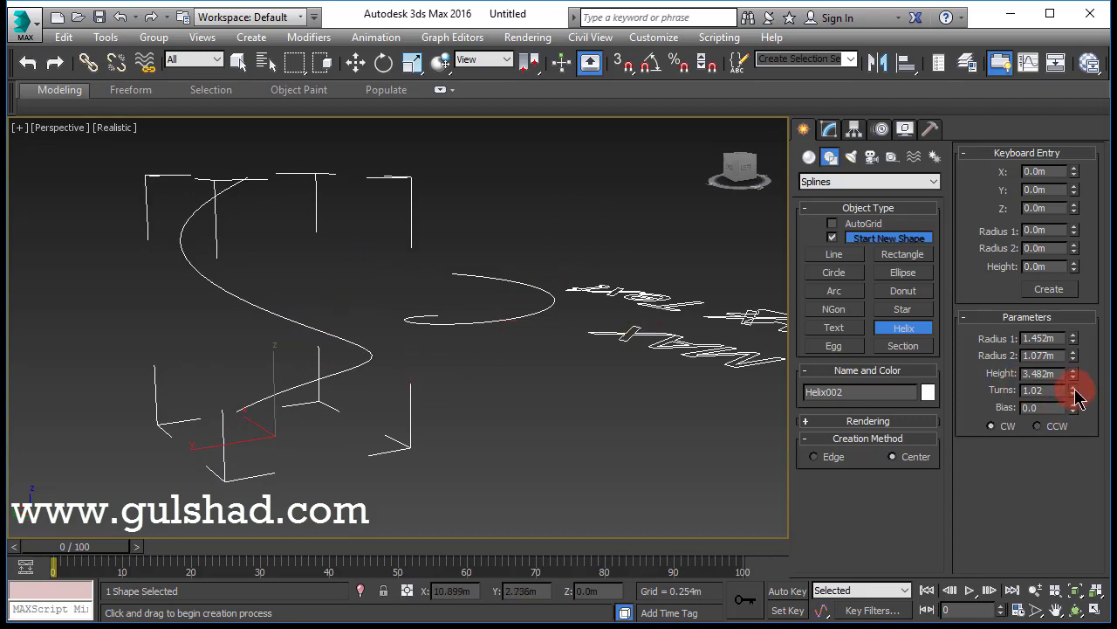
# Adjust the new helix to a height of 3.83 m, radii of 1.423 m and 1.142 m, 5.787 turns and a bias of -0.04
pyautogui.moveTo(1076, 394); pyautogui.dragTo(1051, 385)
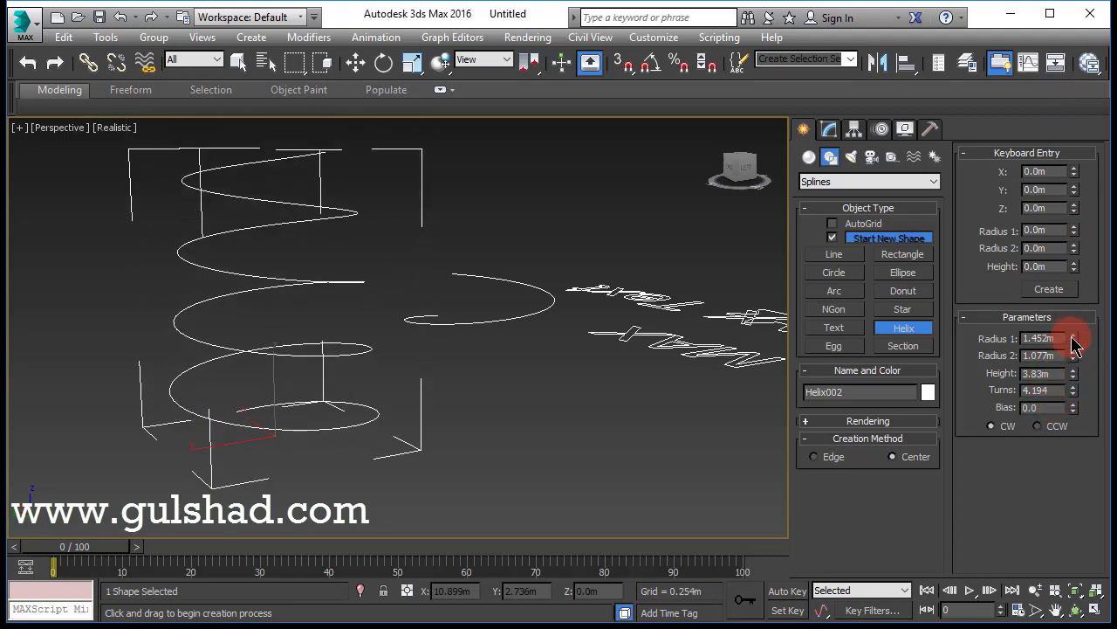
pyautogui.moveTo(1076, 345); pyautogui.dragTo(1057, 381)
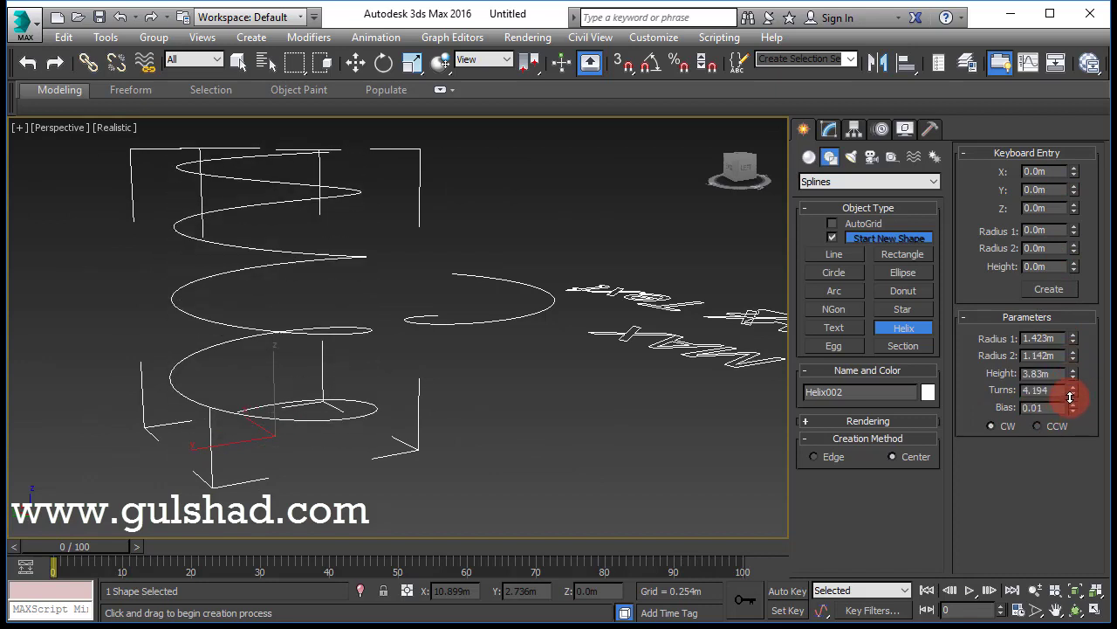
pyautogui.moveTo(1071, 397); pyautogui.dragTo(1073, 361)
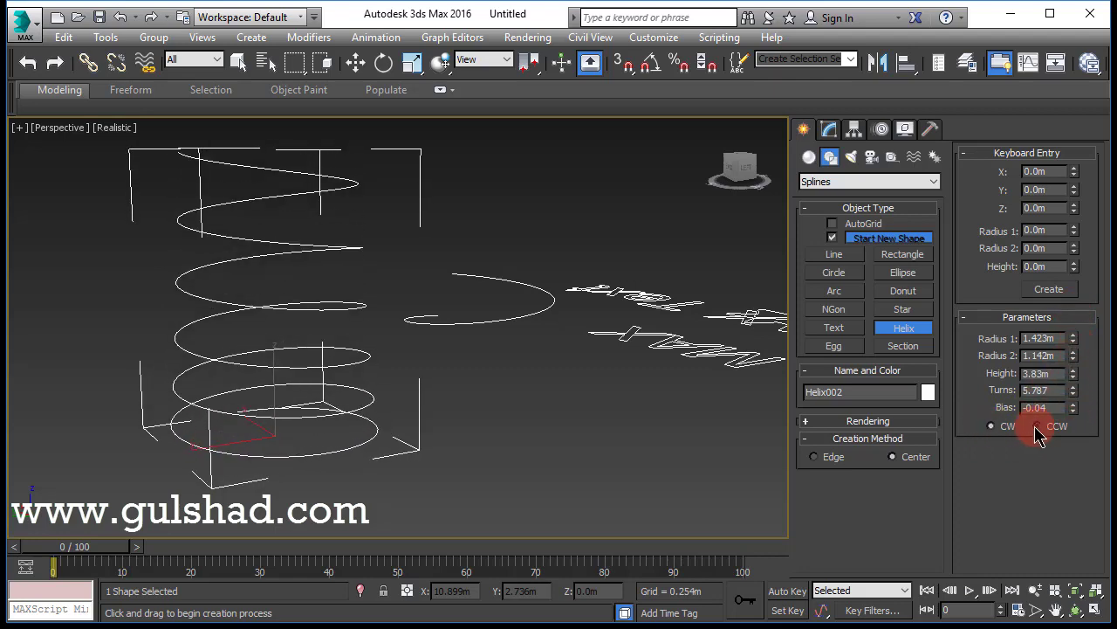
# Compare the tall helix's CW and CCW winding directions and set it to CCW
pyautogui.click(1036, 426)
pyautogui.click(1000, 432)
pyautogui.click(1058, 429)
pyautogui.click(1010, 428)
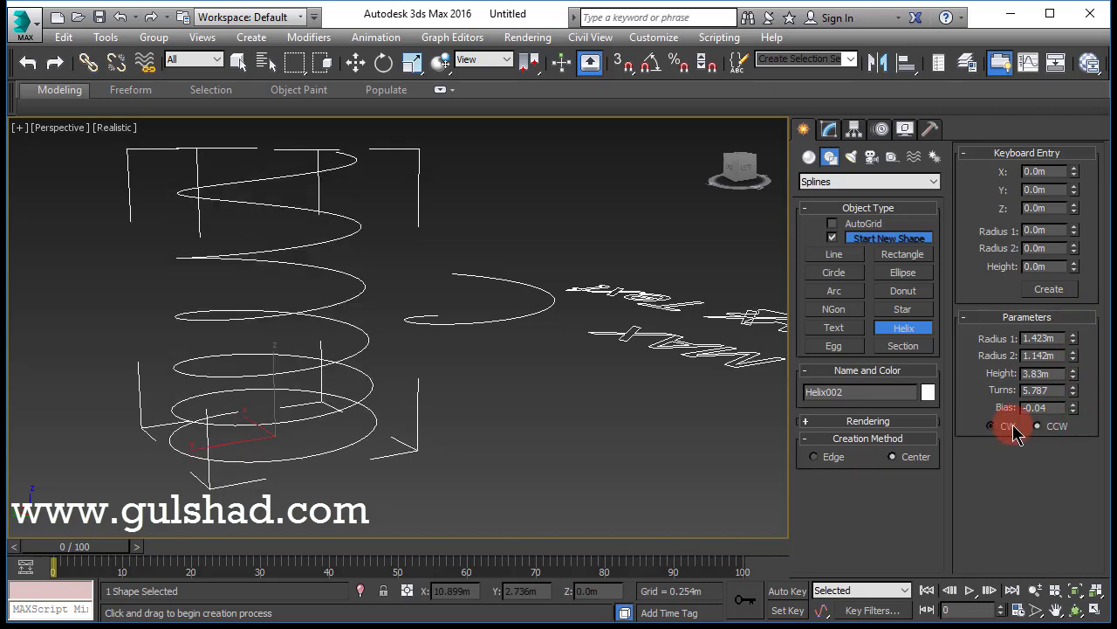
pyautogui.click(1037, 427)
pyautogui.click(1002, 435)
pyautogui.click(1037, 427)
pyautogui.click(993, 430)
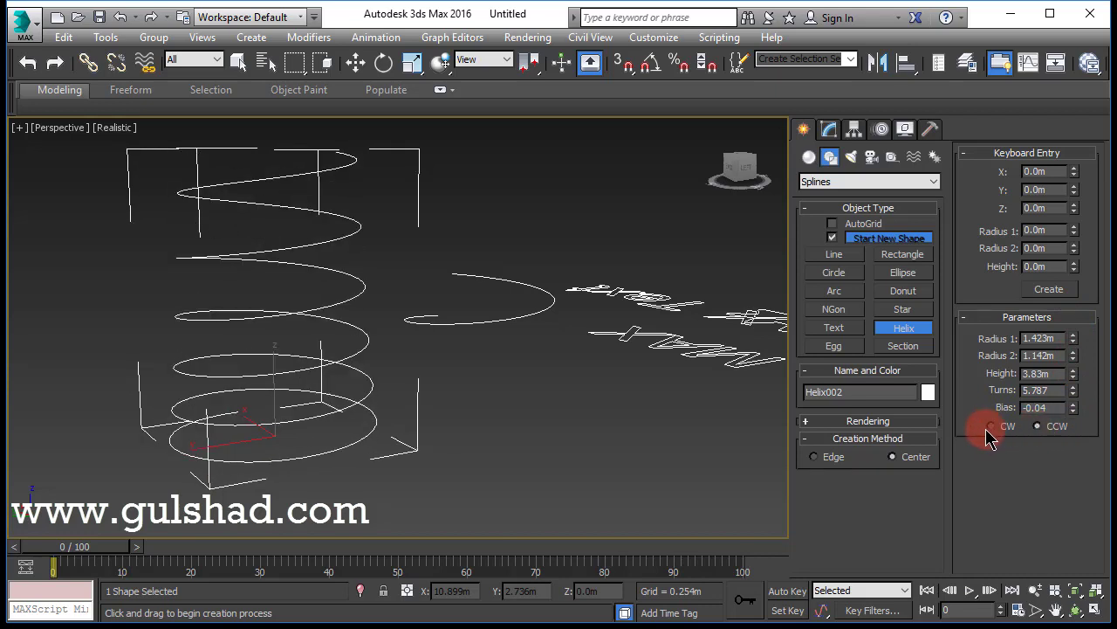
pyautogui.click(1041, 433)
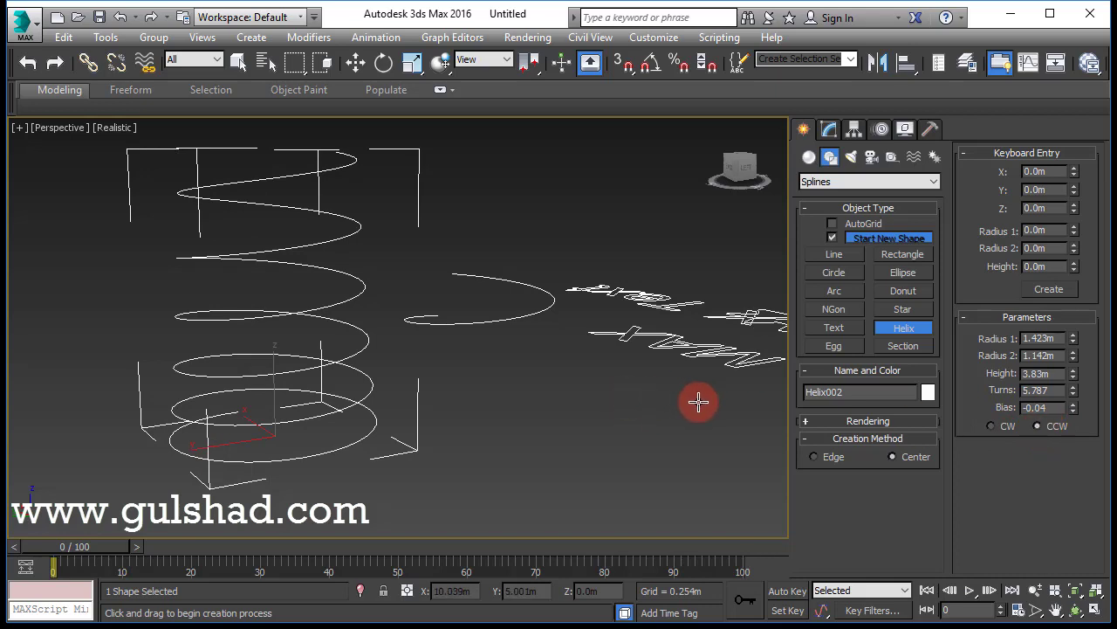
# Draw an outlined egg in Perspective beside the tall helix, about 3.5 m long and 2.33 m wide, with a thickness of about -0.33 m
pyautogui.click(836, 349)
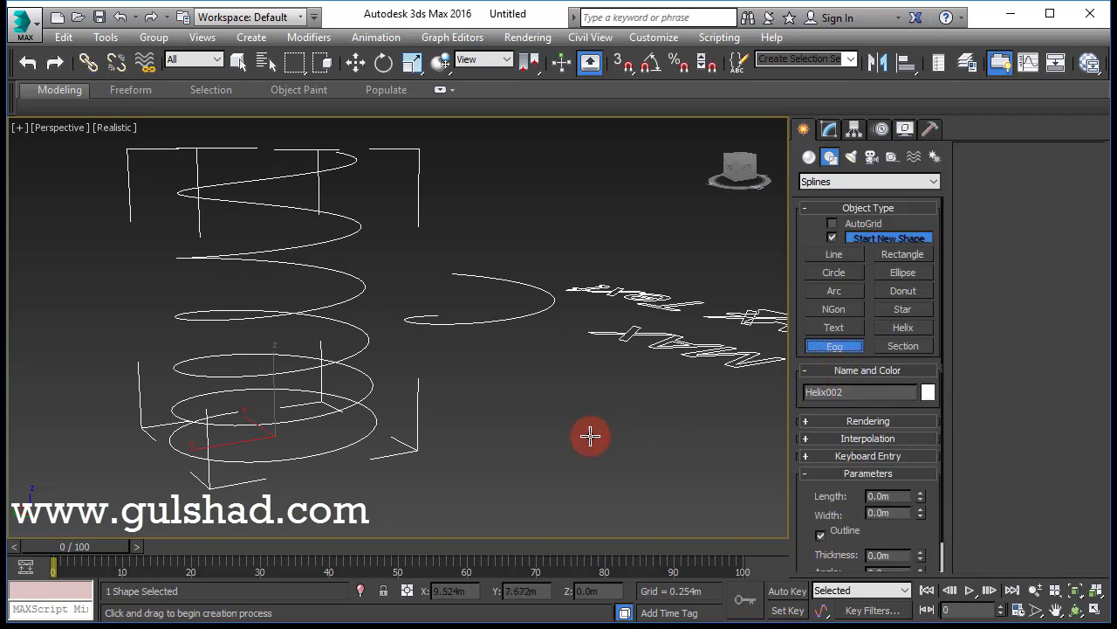
pyautogui.moveTo(591, 436); pyautogui.dragTo(709, 428)
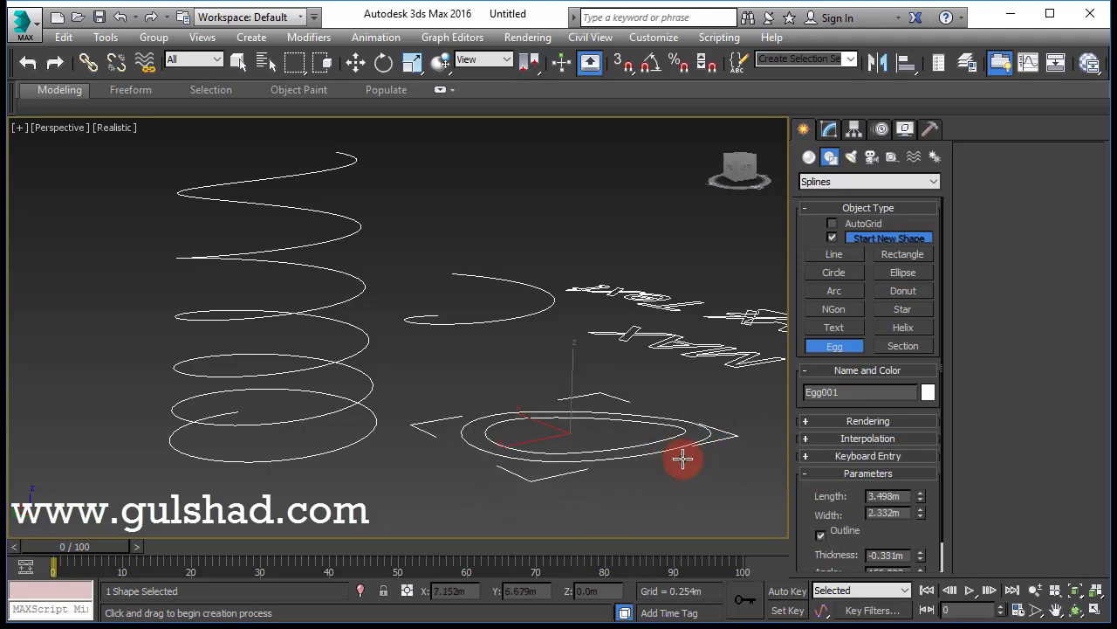
pyautogui.moveTo(682, 460); pyautogui.dragTo(621, 444, button='middle')
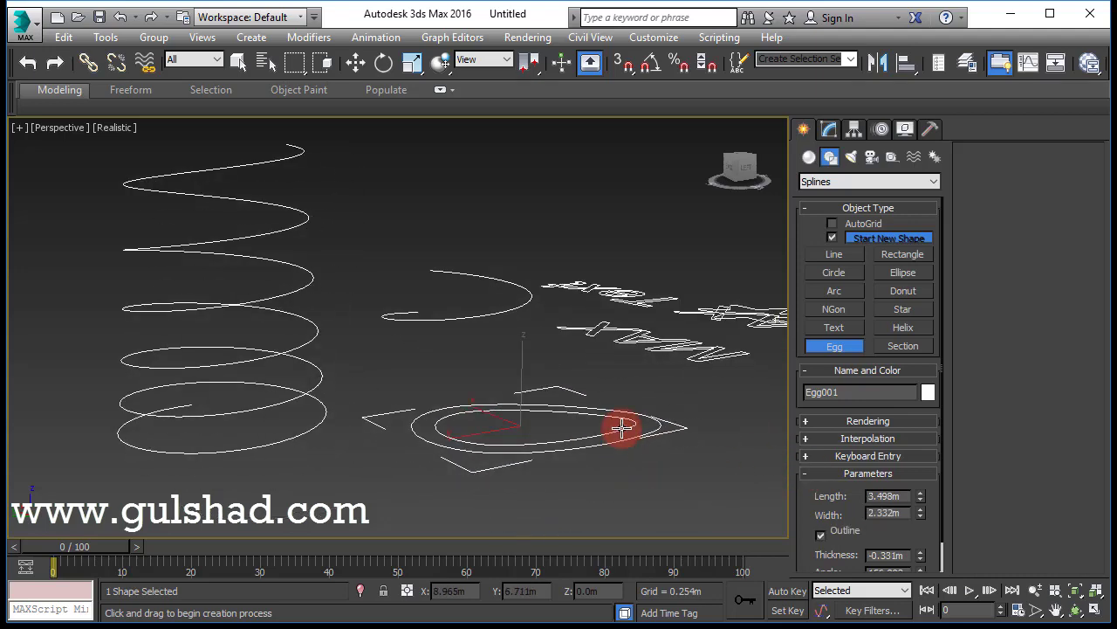
# Draw a larger outlined egg in the maximized Top view above the "MAX" text, about 6.52 m by 4.35 m, with a thickness of about -0.59 m
pyautogui.hotkey('alt', 'w')
pyautogui.rightClick(316, 244)
pyautogui.hotkey('alt', 'w')
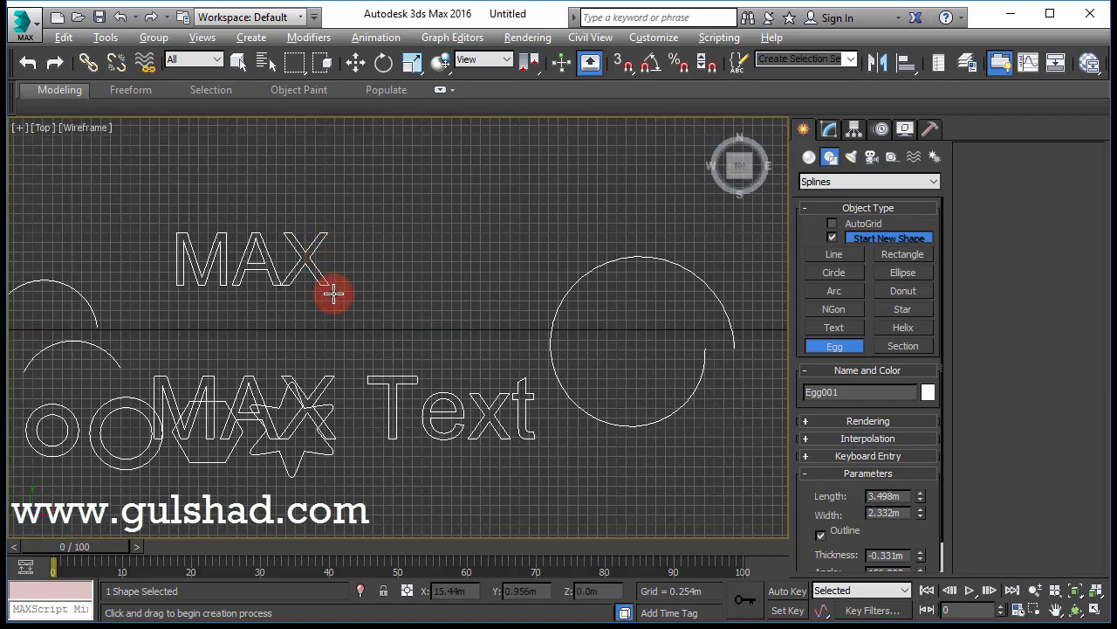
pyautogui.scroll(-5, 479, 262)
pyautogui.moveTo(469, 355); pyautogui.dragTo(576, 426, button='middle')
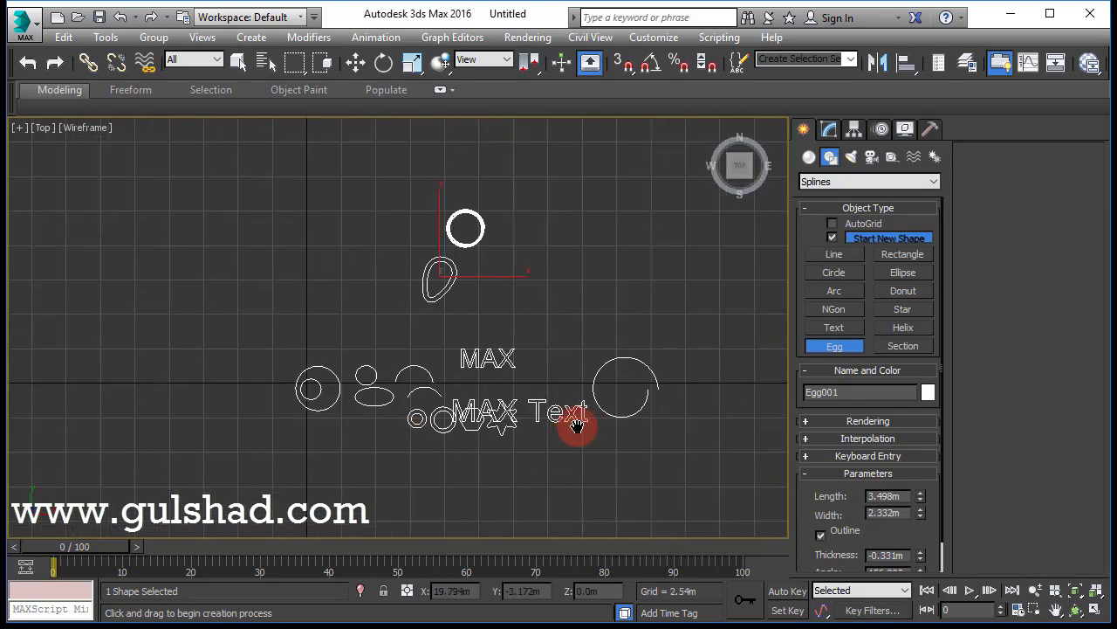
pyautogui.scroll(3, 484, 279)
pyautogui.scroll(1, 529, 323)
pyautogui.moveTo(591, 357); pyautogui.dragTo(420, 293, button='middle')
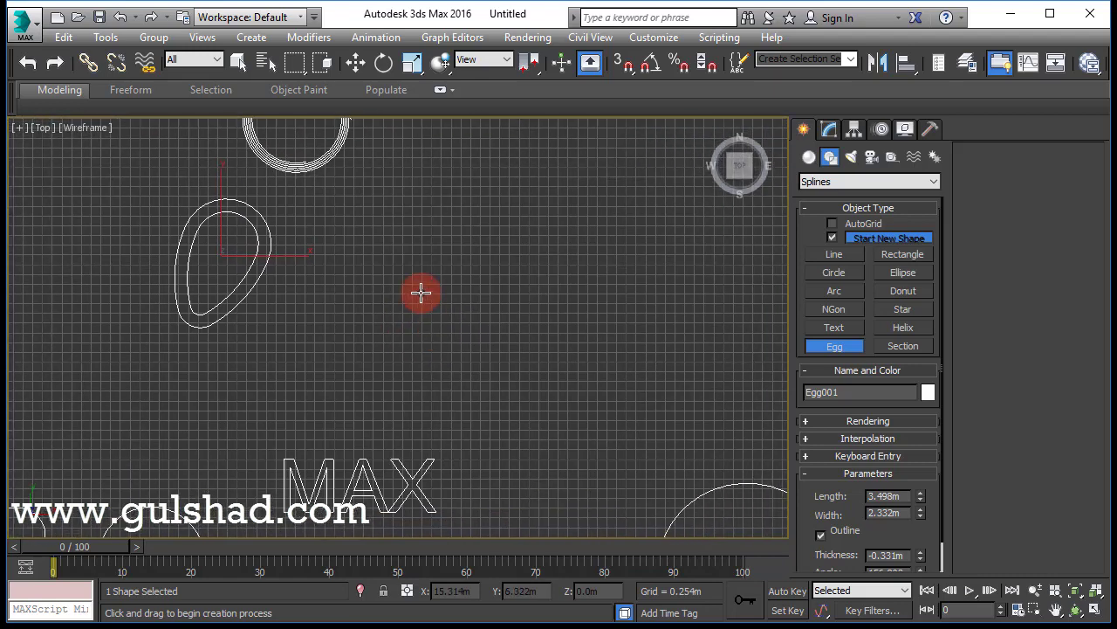
pyautogui.moveTo(421, 293); pyautogui.dragTo(534, 282)
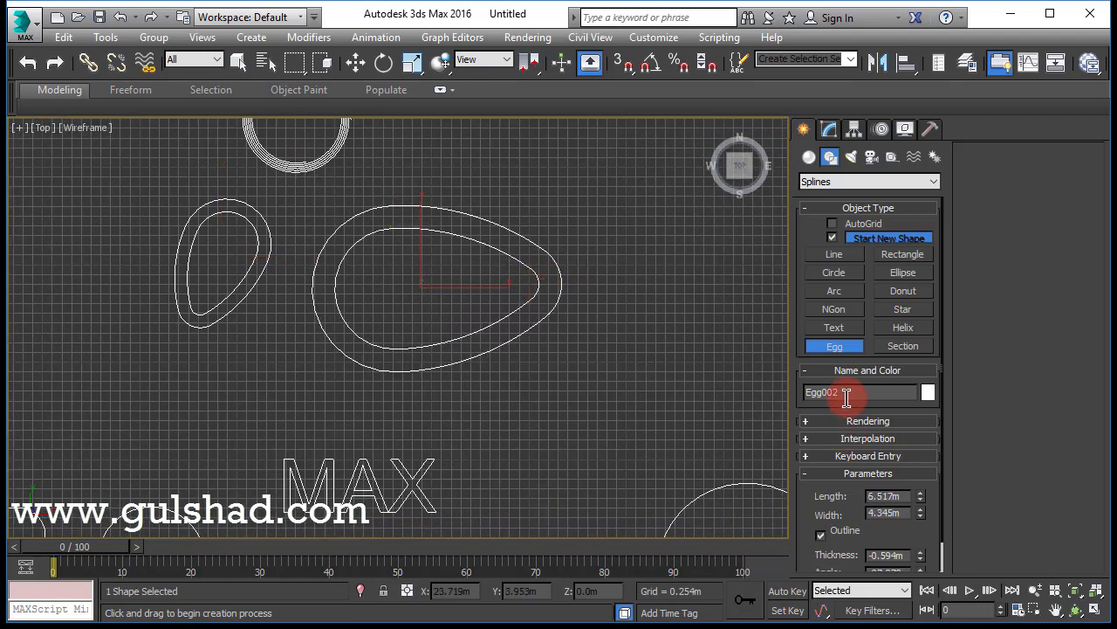
# Enlarge the new egg to a length of about 6.61 m, then thin its outline and change its angle so the narrow end points upward
pyautogui.click(812, 461)
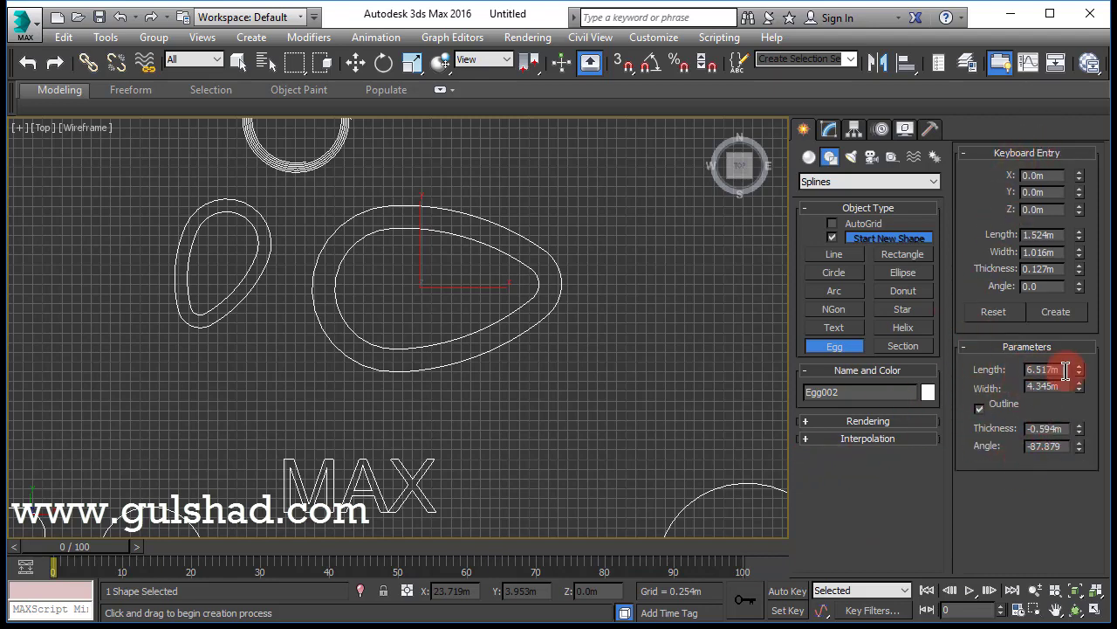
pyautogui.moveTo(1079, 347); pyautogui.dragTo(1077, 300)
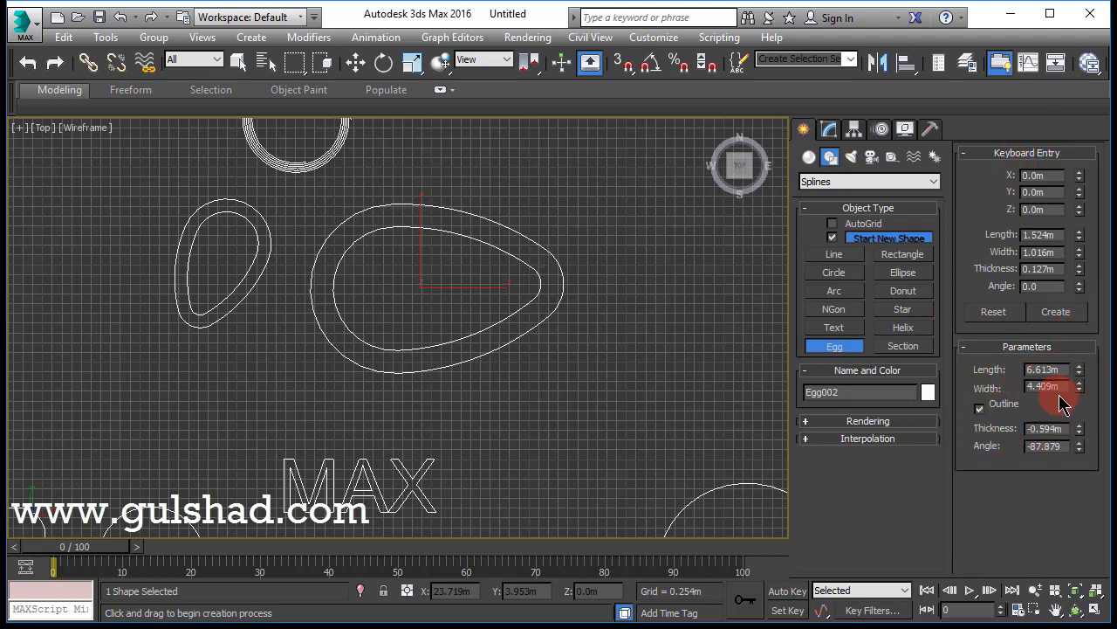
pyautogui.moveTo(1082, 393)
pyautogui.mouseDown()
pyautogui.moveTo(1083, 369)
pyautogui.moveTo(1079, 441)
pyautogui.moveTo(1080, 369)
pyautogui.moveTo(1080, 516)
pyautogui.moveTo(1078, 364)
pyautogui.moveTo(1077, 462)
pyautogui.moveTo(1077, 392)
pyautogui.moveTo(1008, 257)
pyautogui.moveTo(1033, 241)
pyautogui.moveTo(1057, 447)
pyautogui.moveTo(1068, 247)
pyautogui.moveTo(1073, 449)
pyautogui.moveTo(1048, 305)
pyautogui.moveTo(937, 421)
pyautogui.mouseUp()
# Draw a Section shape overlapping the larger egg in the Top view, about 4.97 m long and 10.02 m wide
pyautogui.click(908, 358)
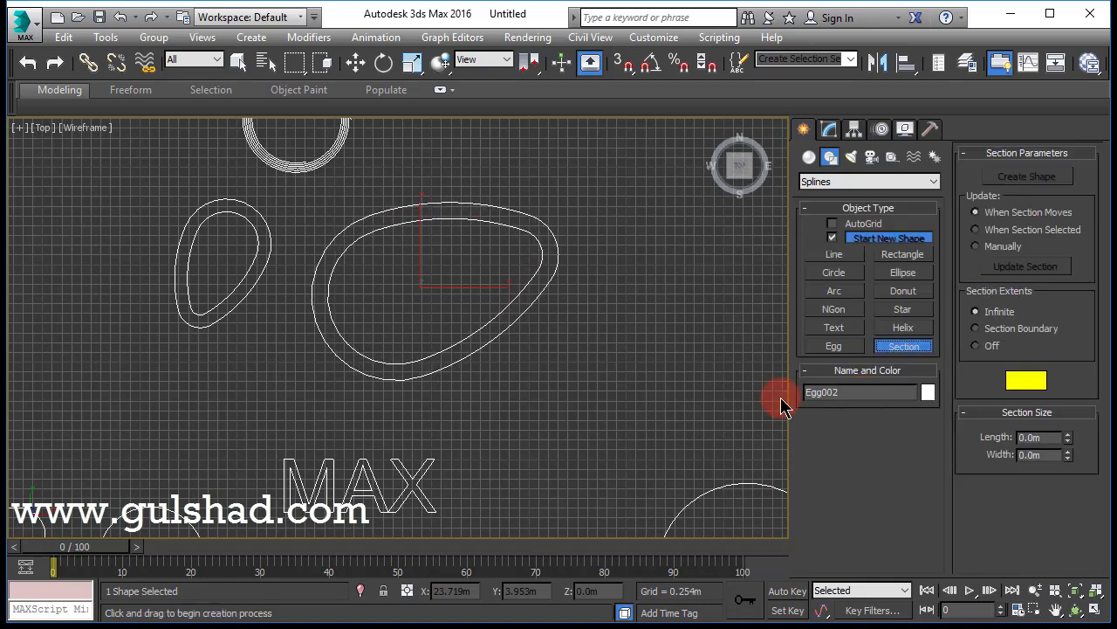
pyautogui.moveTo(554, 355); pyautogui.dragTo(454, 349, button='middle')
pyautogui.moveTo(485, 369); pyautogui.dragTo(685, 346)
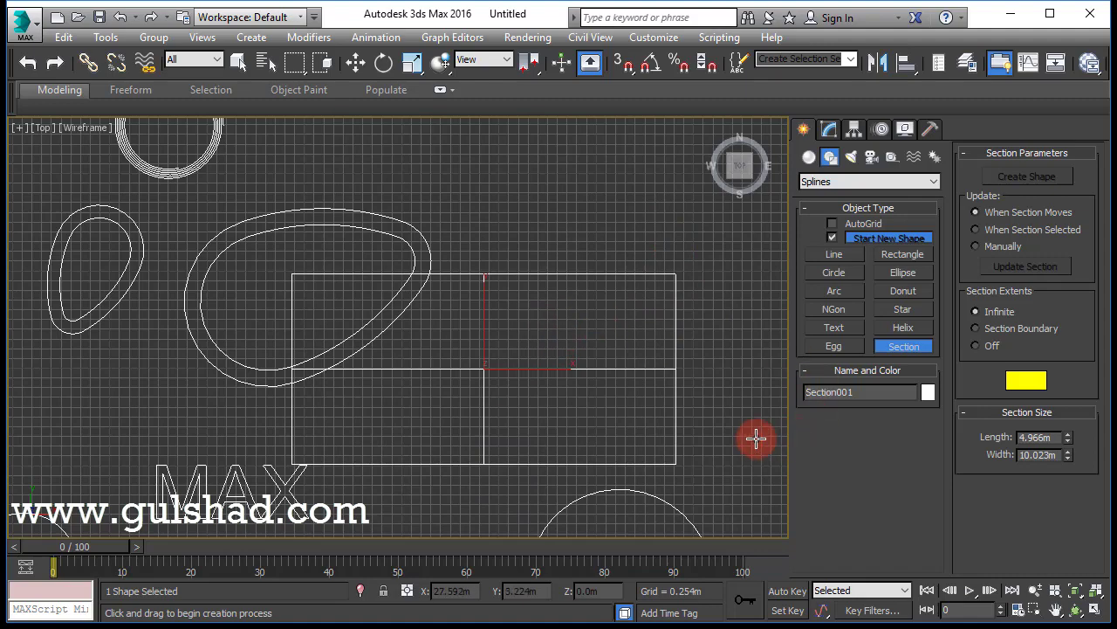
pyautogui.scroll(-3, 552, 395)
pyautogui.moveTo(552, 395); pyautogui.dragTo(574, 327, button='middle')
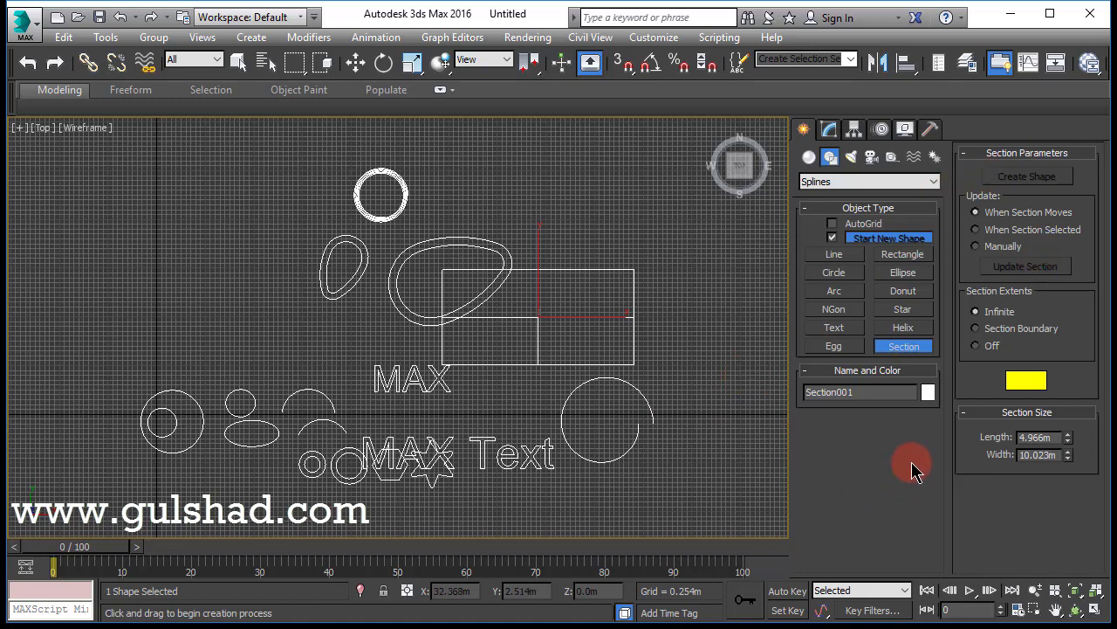
pyautogui.moveTo(469, 369); pyautogui.dragTo(511, 370, button='middle')
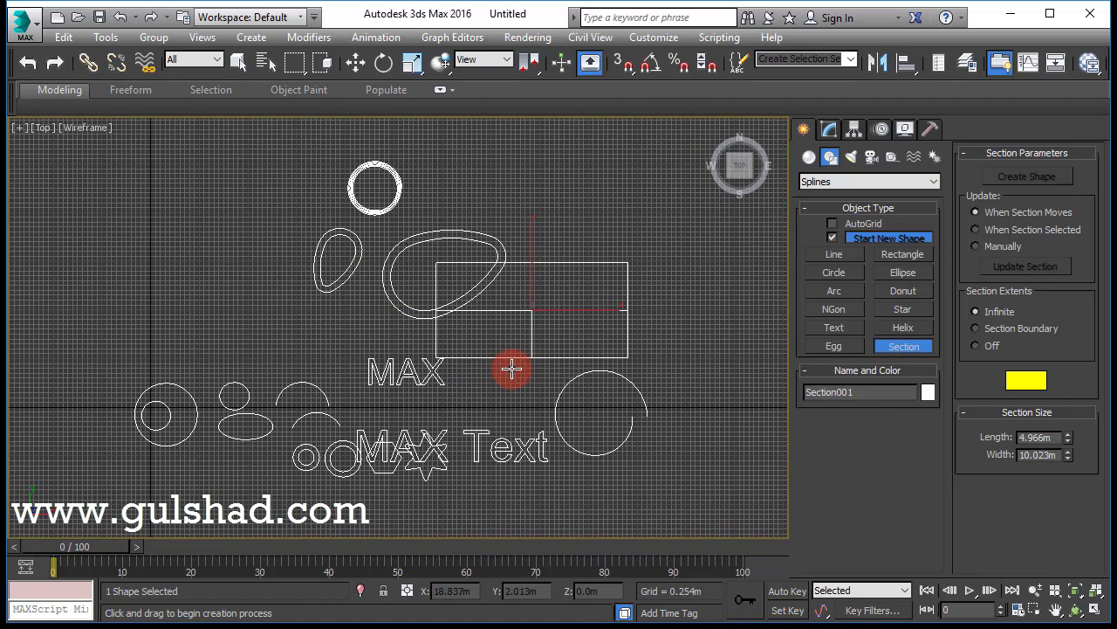